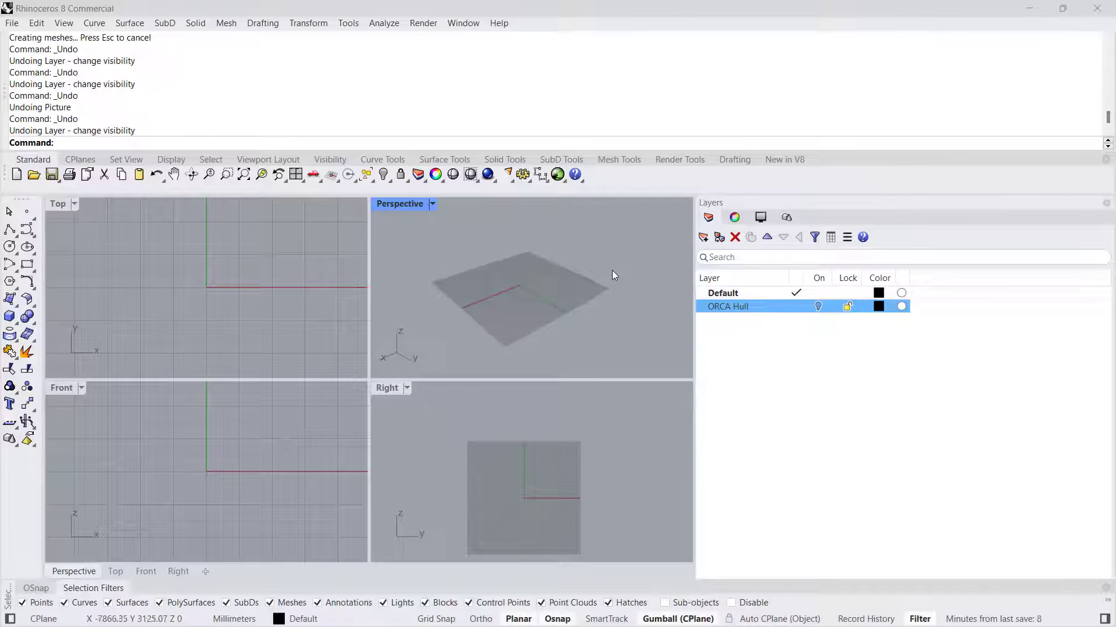
# Step: Show the ORCA Hull layer and inspect the hull's chine near the bow in the enlarged Perspective view
pyautogui.click(818, 306)
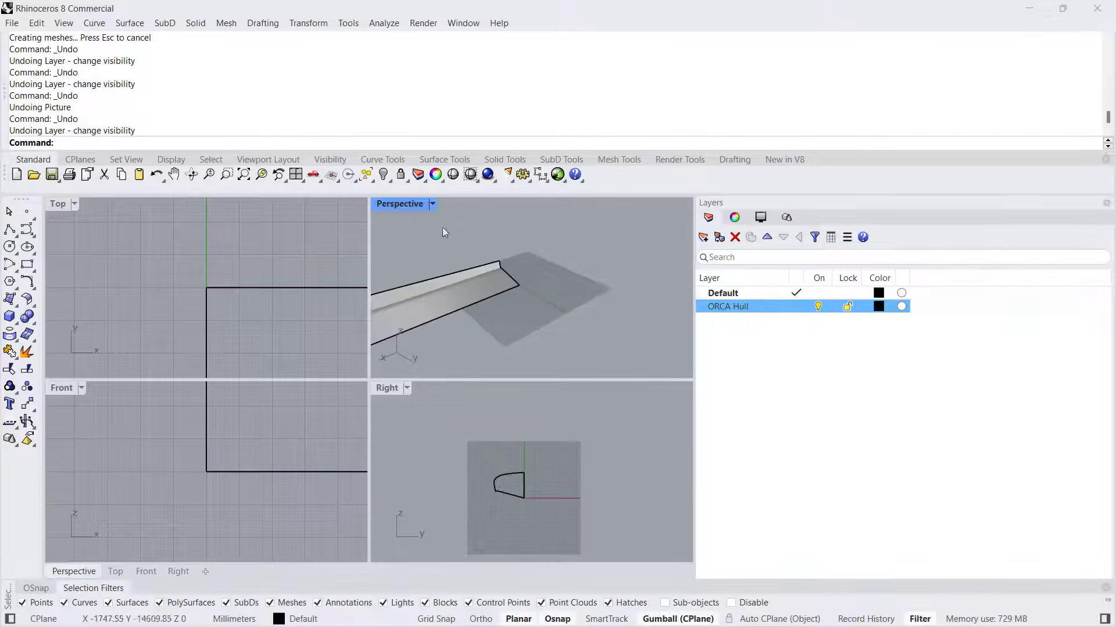
pyautogui.doubleClick(411, 203)
pyautogui.moveTo(522, 308); pyautogui.dragTo(406, 428, button='right')
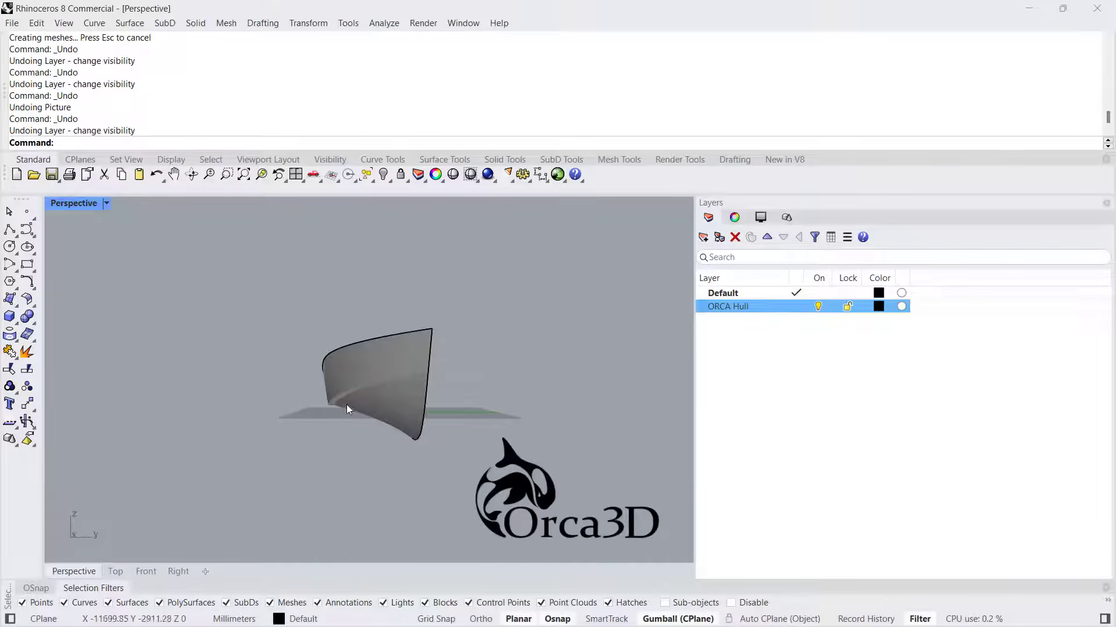
pyautogui.scroll(5, 330, 407)
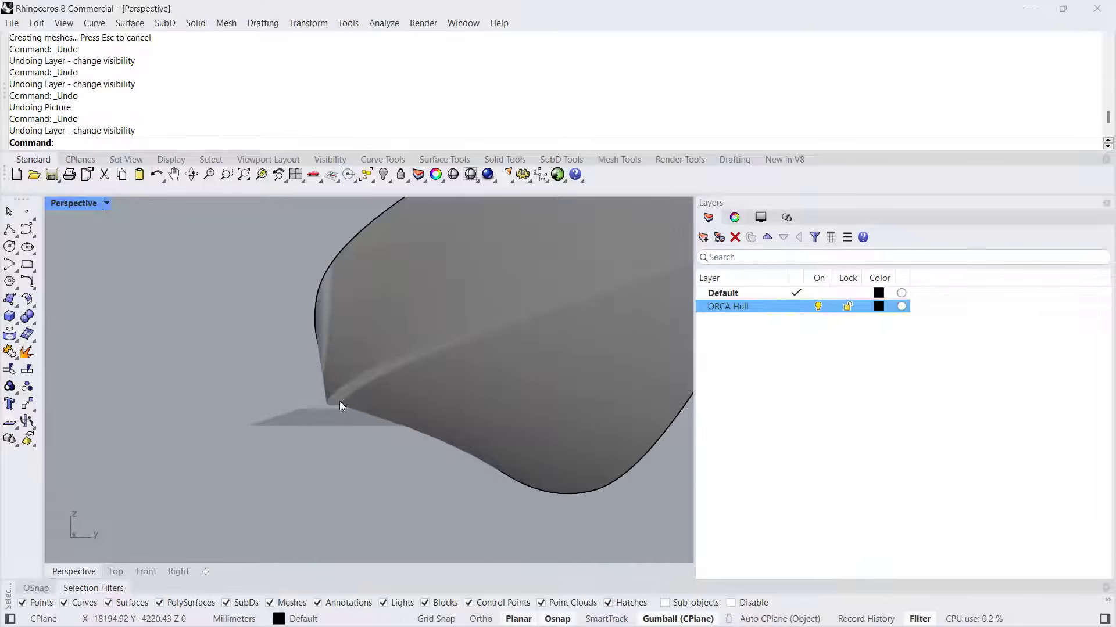
pyautogui.scroll(-2, 334, 401)
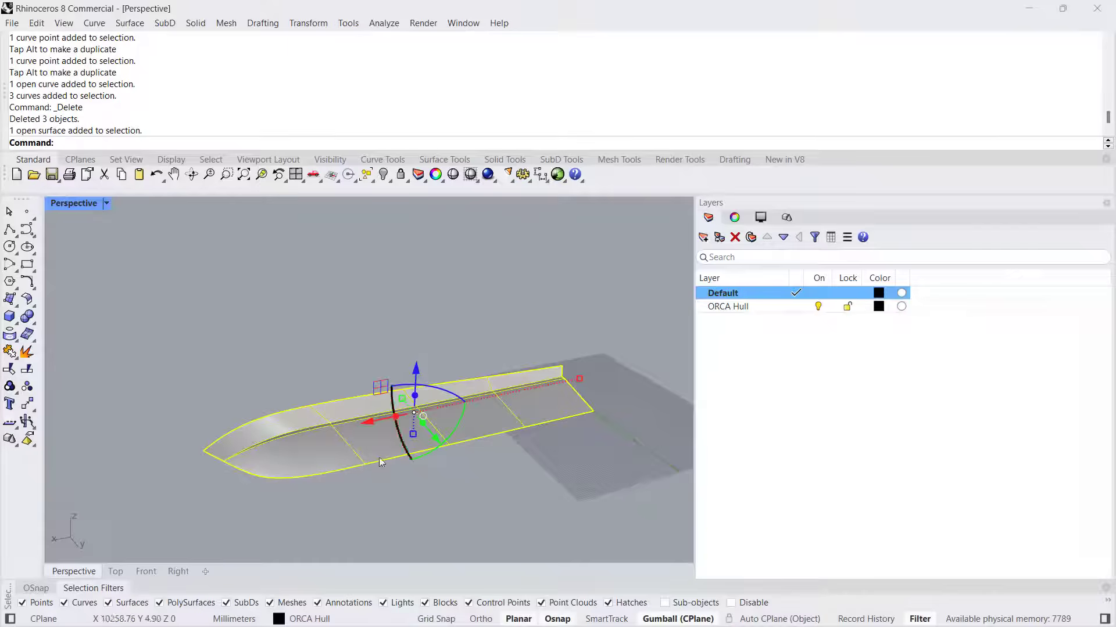
# Step: Duplicate the hull surface's border edges along the keel, stem, sheer and transom as curves with DupEdge
pyautogui.press('Escape')
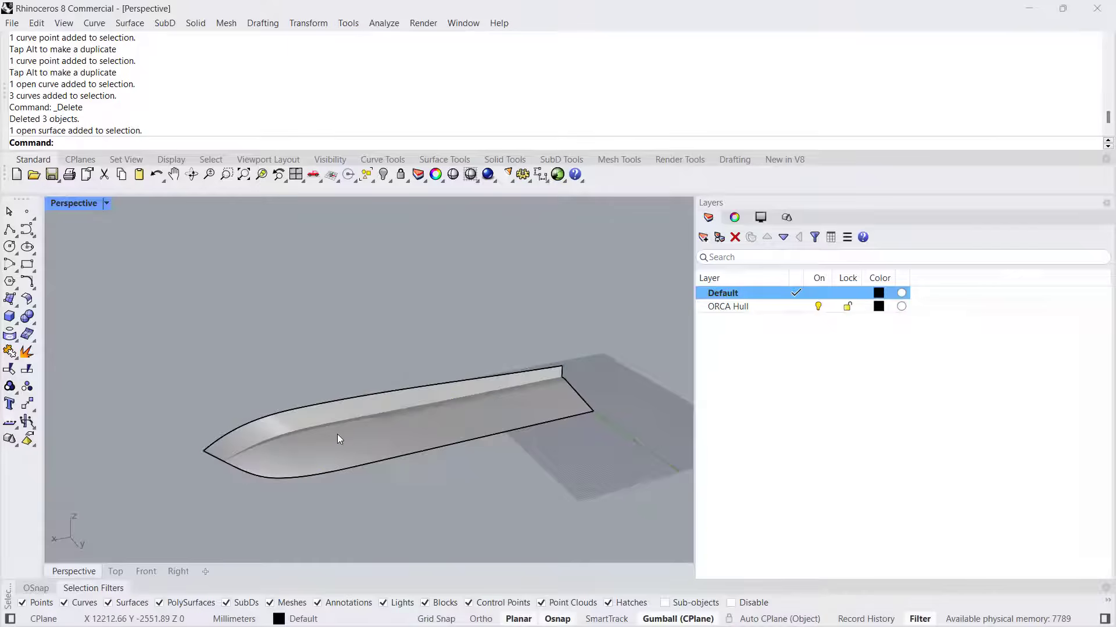
pyautogui.write('DupEdge')
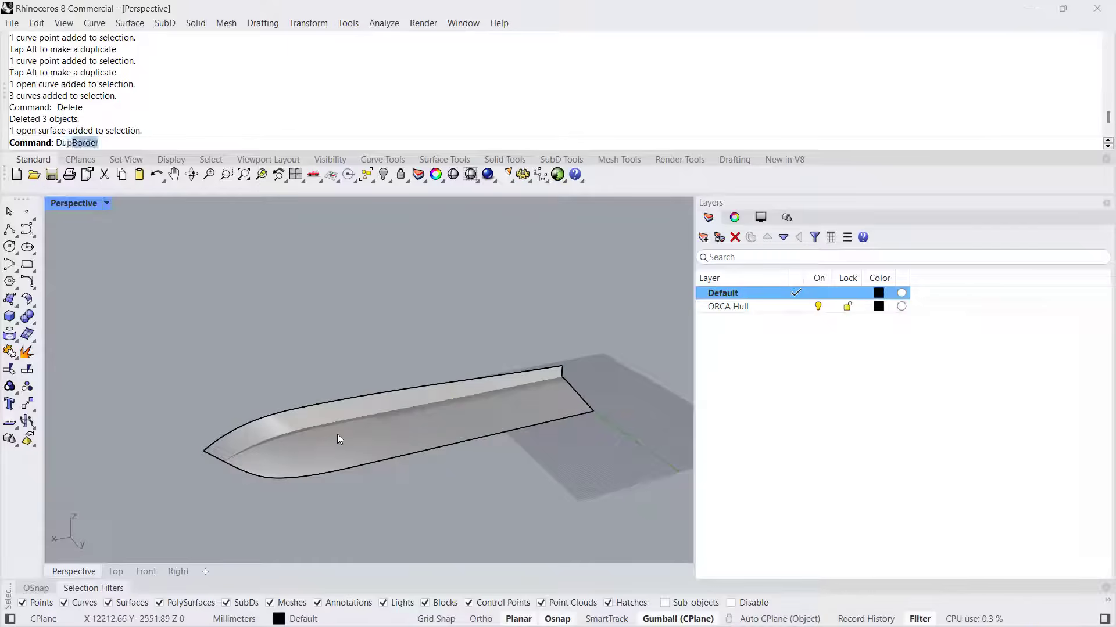
pyautogui.press('Return')
pyautogui.click(378, 458)
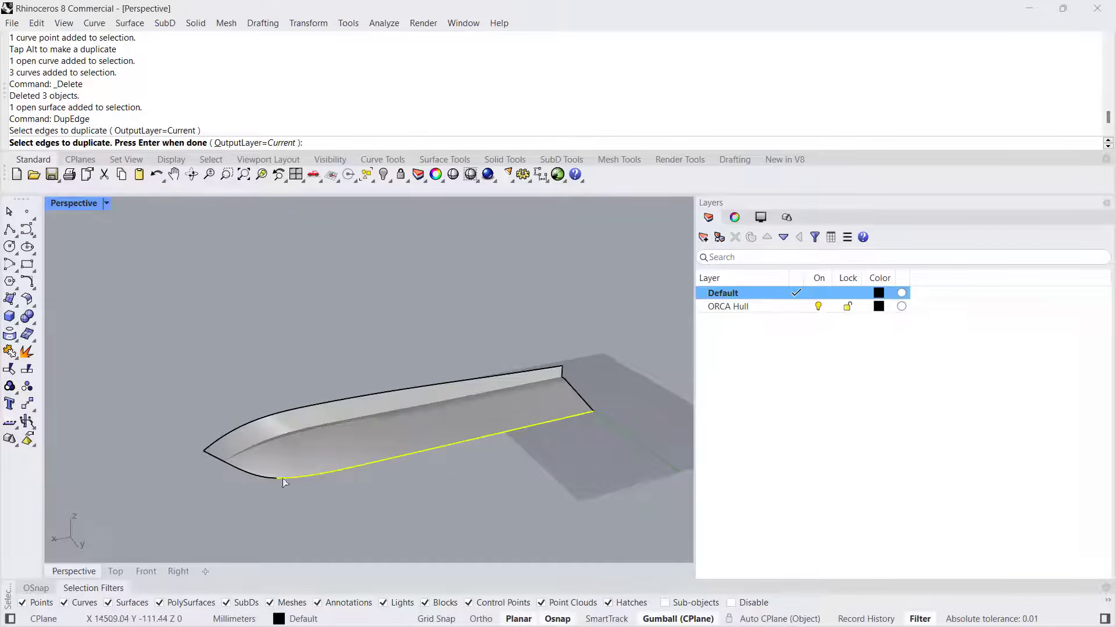
pyautogui.click(233, 468)
pyautogui.click(227, 440)
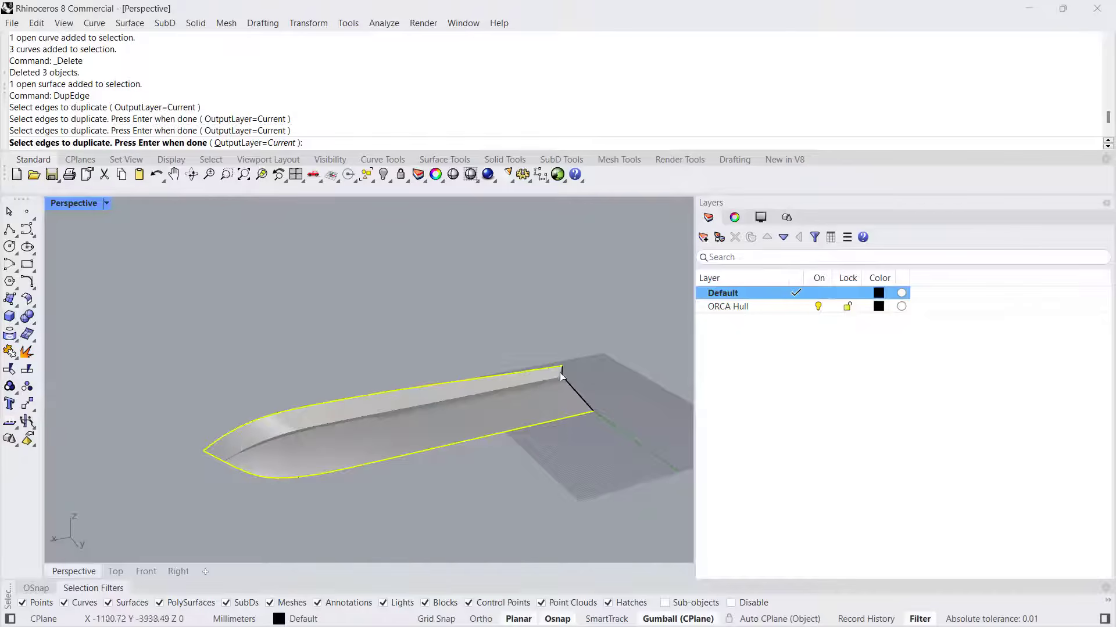
pyautogui.scroll(3, 569, 379)
pyautogui.click(570, 400)
pyautogui.scroll(-3, 574, 405)
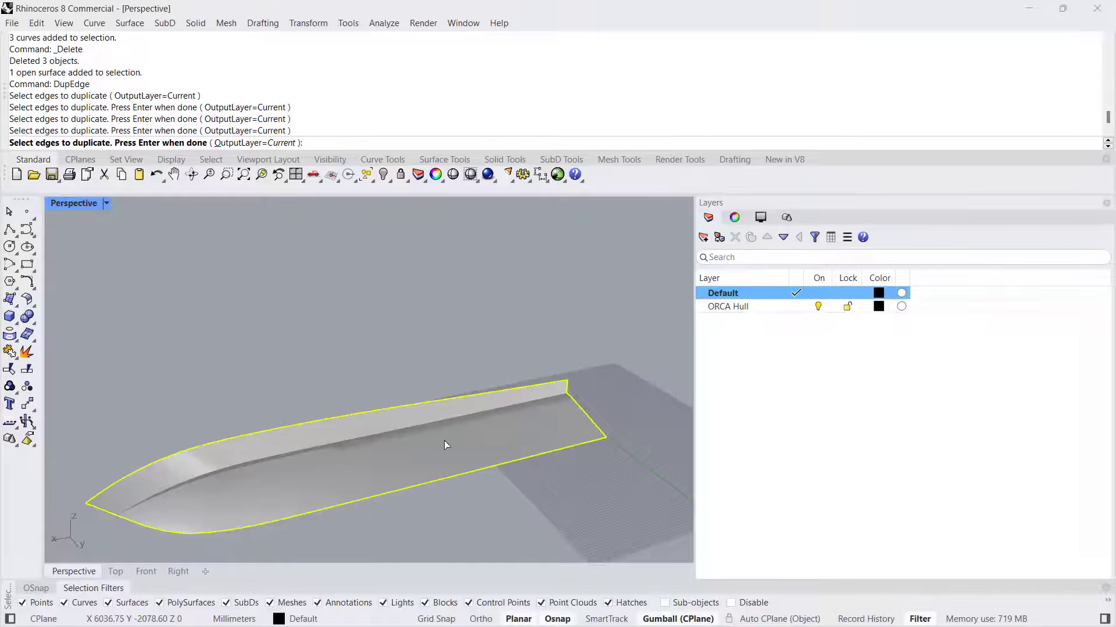
pyautogui.press('Return')
# Step: Create a layer named Aux and move the duplicated edge curves onto it
pyautogui.click(725, 295)
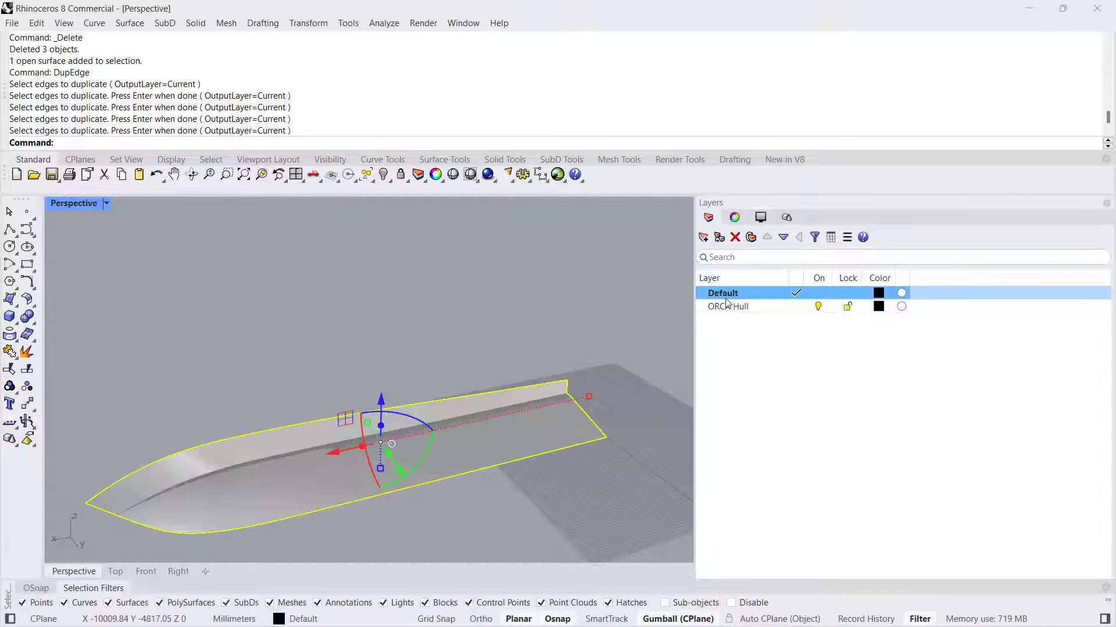
pyautogui.click(726, 303)
pyautogui.click(703, 237)
pyautogui.write('Aux')
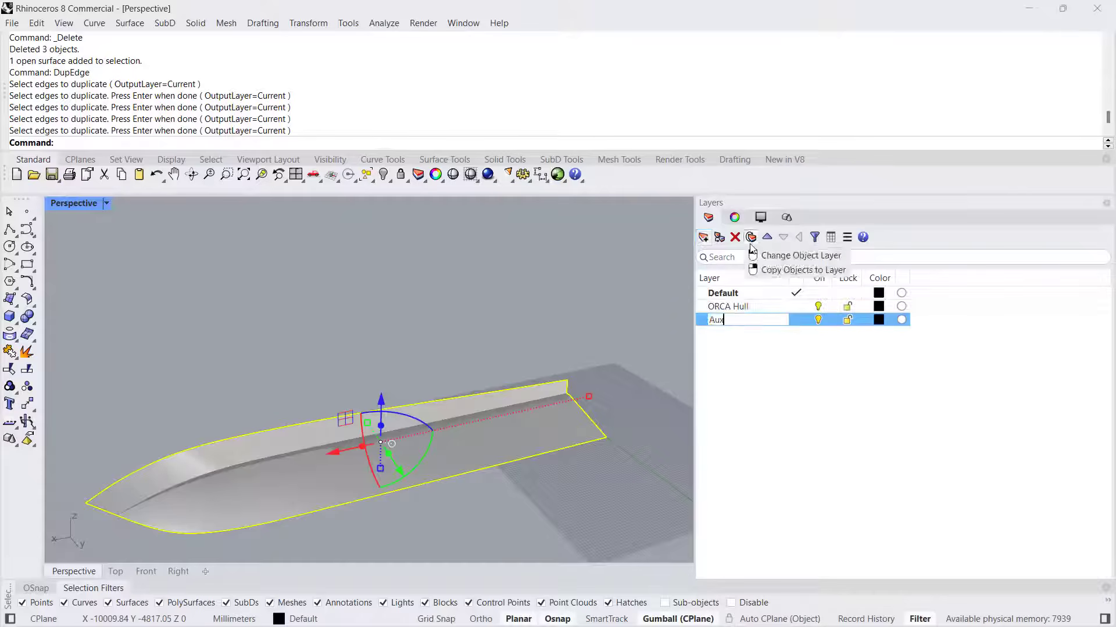
pyautogui.press('Return')
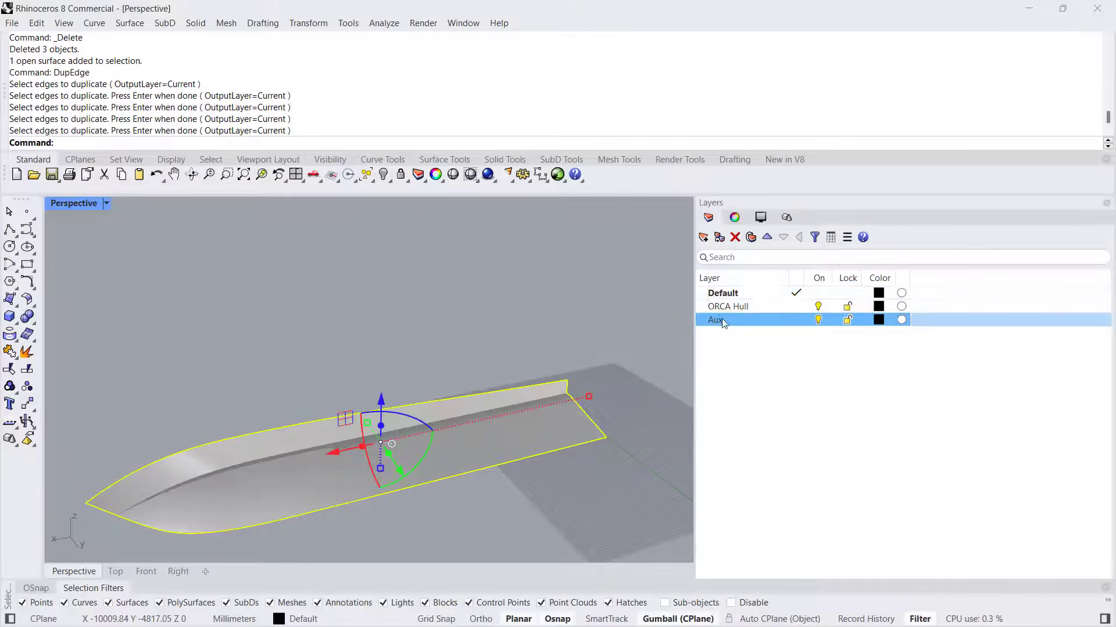
pyautogui.rightClick(722, 322)
pyautogui.click(767, 386)
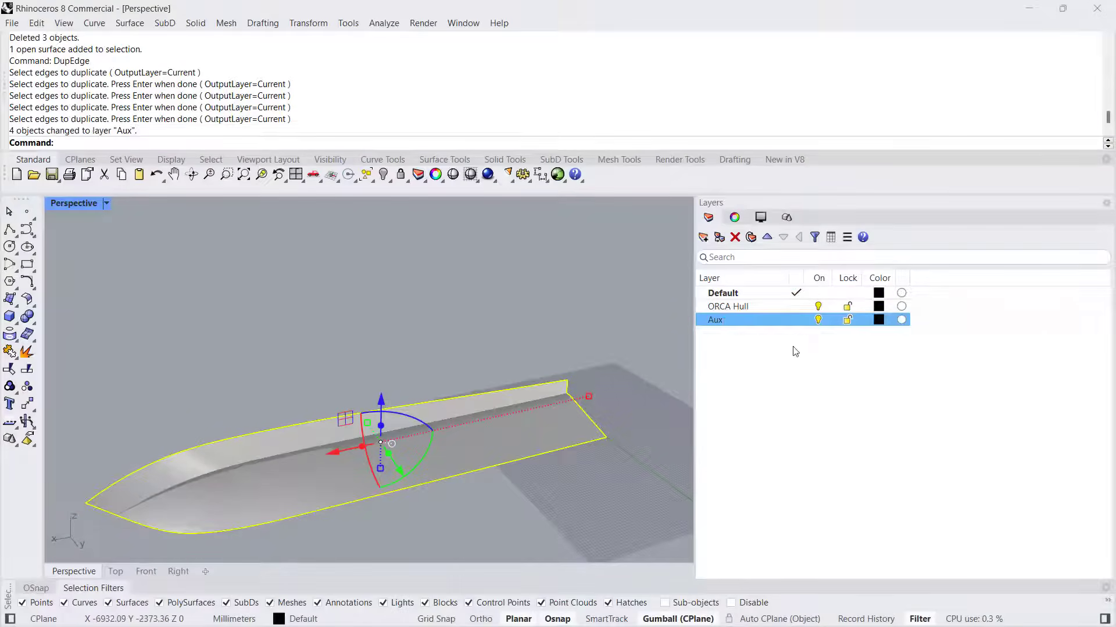
# Step: Hide the Aux layer and examine the hull surface and its chine from several sides
pyautogui.click(818, 321)
pyautogui.moveTo(498, 424); pyautogui.dragTo(284, 403, button='right')
pyautogui.click(262, 348)
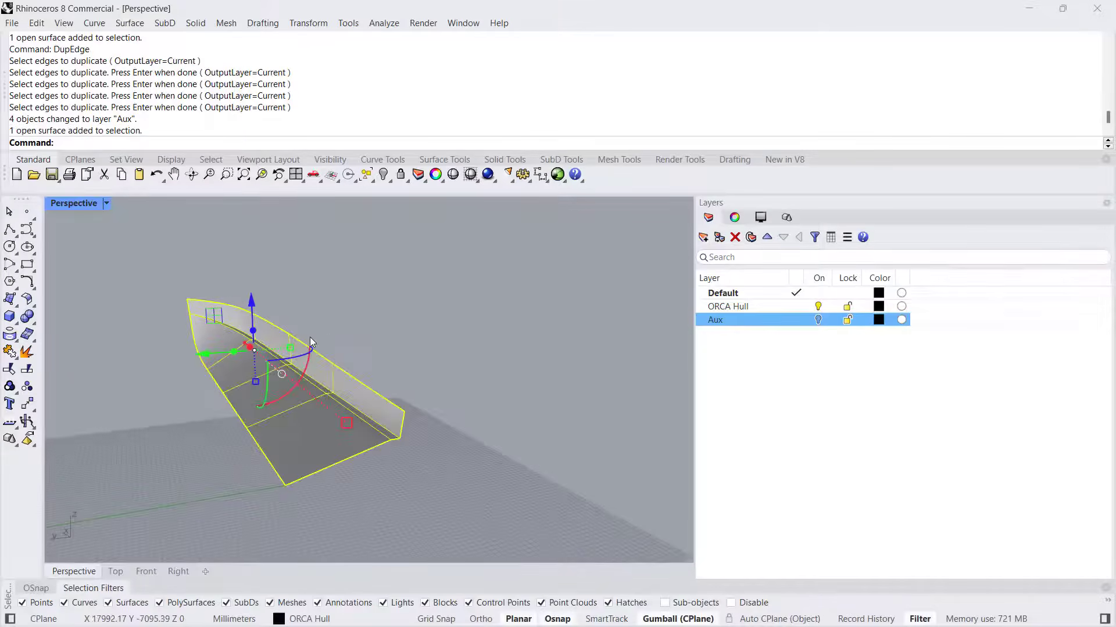
pyautogui.moveTo(199, 368); pyautogui.dragTo(403, 446, button='right')
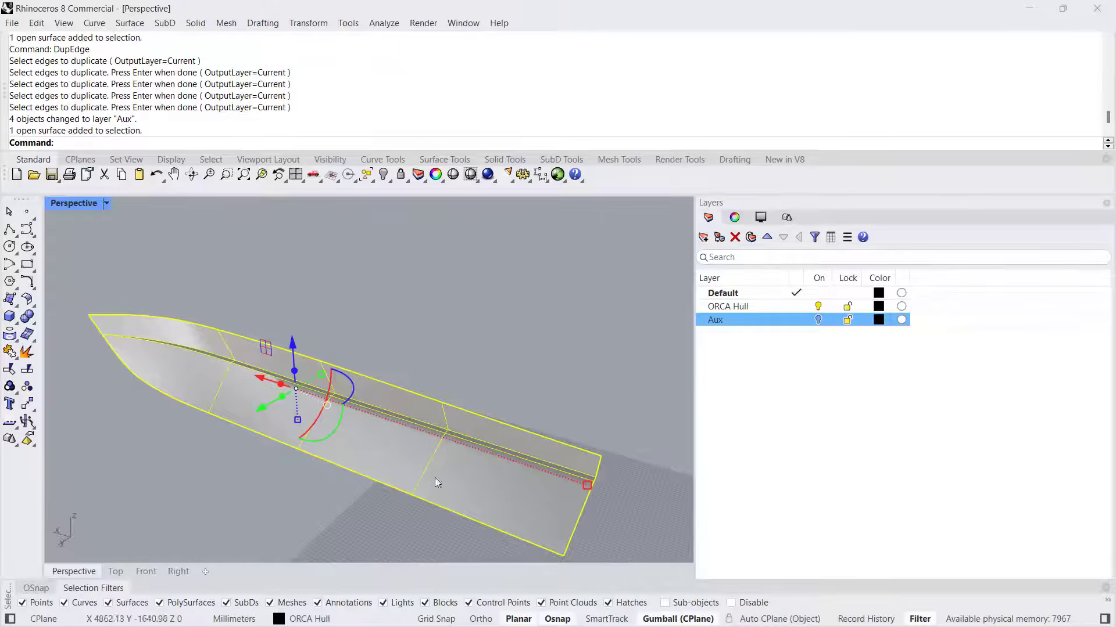
pyautogui.moveTo(187, 382); pyautogui.dragTo(503, 458, button='right')
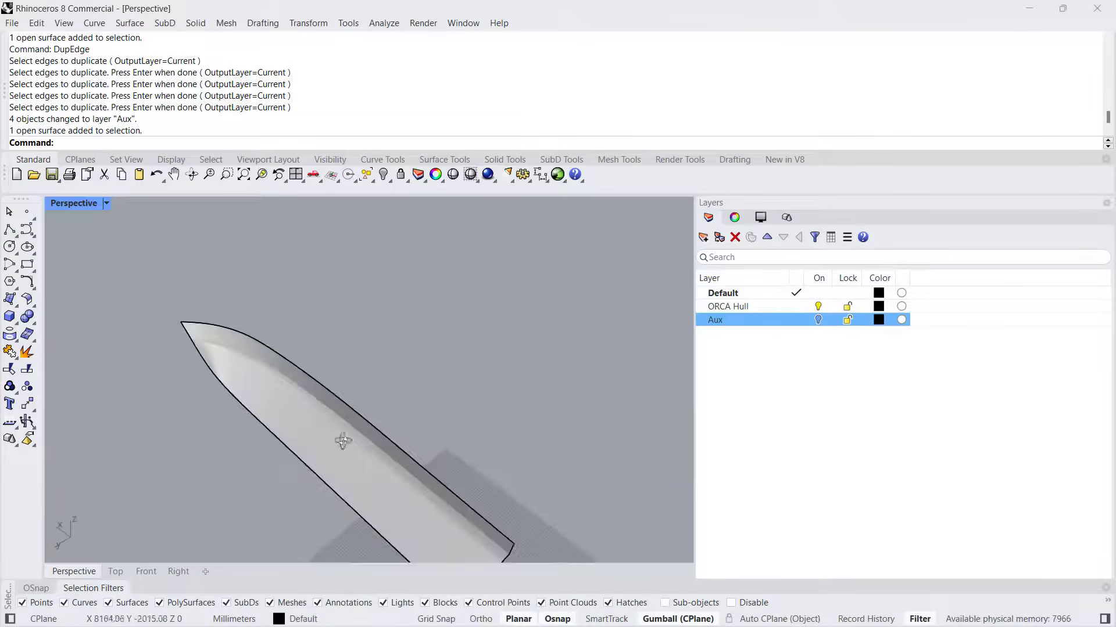
pyautogui.moveTo(344, 439); pyautogui.dragTo(331, 403, button='right')
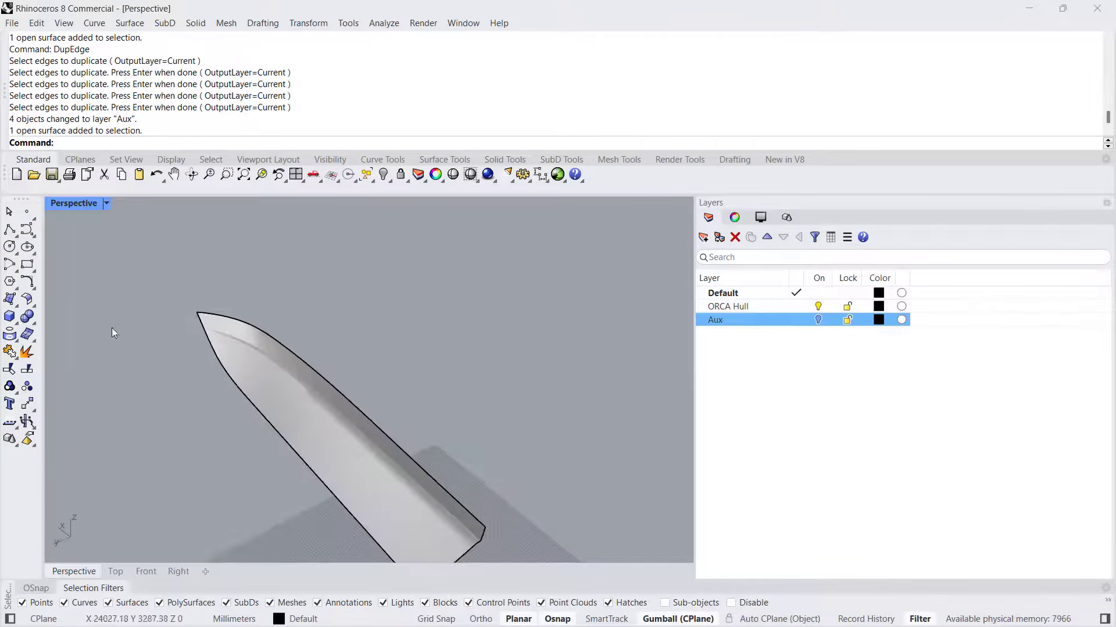
# Step: Extract two U-direction isocurves from the hull surface, along the inner and outer edges of the chine
pyautogui.write('ExtractIsocurve')
pyautogui.press('Return')
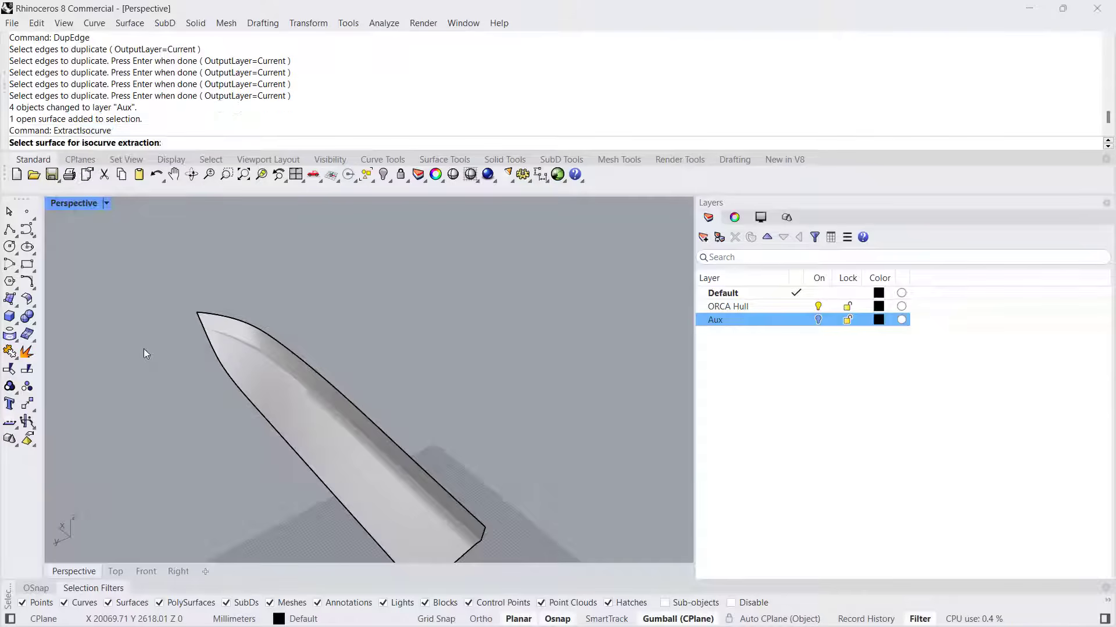
pyautogui.click(285, 395)
pyautogui.keyDown('shift'); pyautogui.moveTo(358, 456); pyautogui.dragTo(278, 395, button='right'); pyautogui.keyUp('shift')
pyautogui.scroll(3, 375, 472)
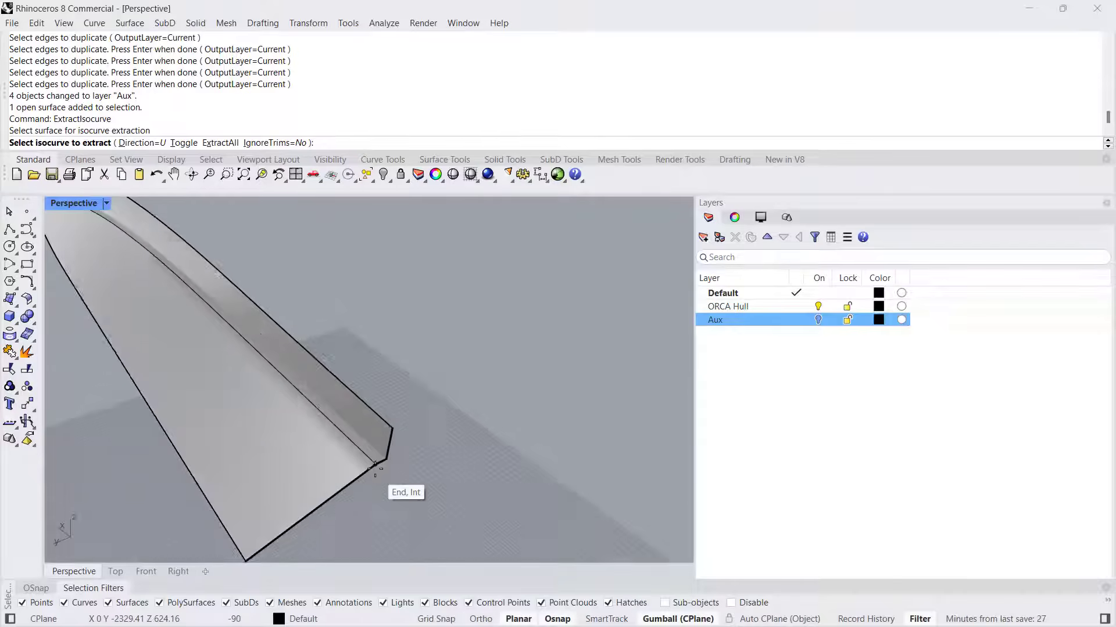
pyautogui.click(388, 464)
pyautogui.click(387, 463)
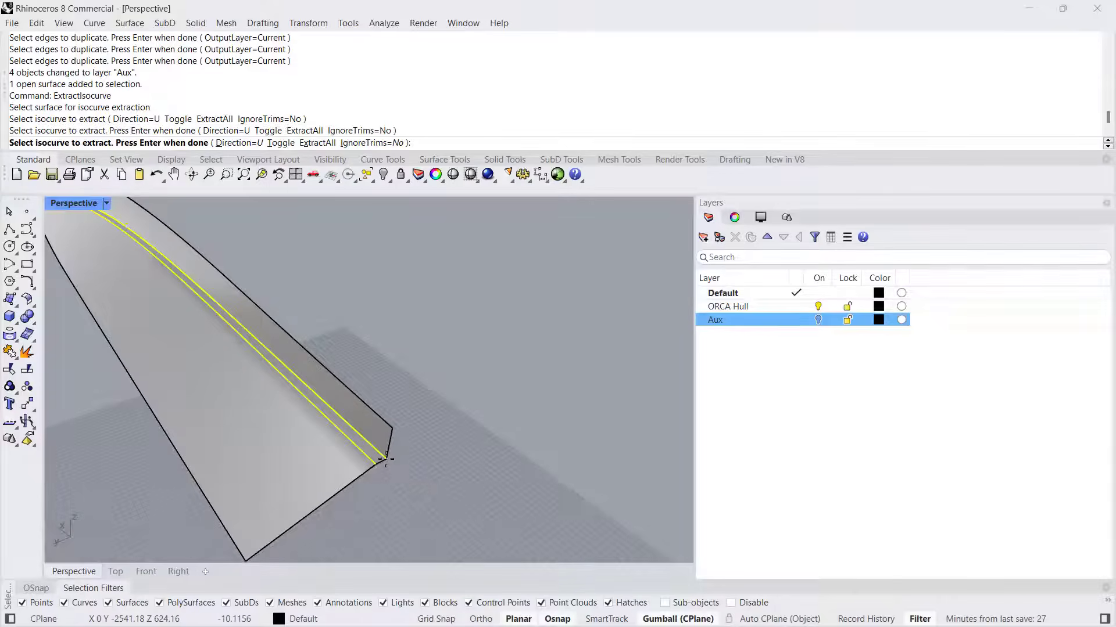
pyautogui.moveTo(256, 418); pyautogui.dragTo(310, 478, button='right')
pyautogui.press('Return')
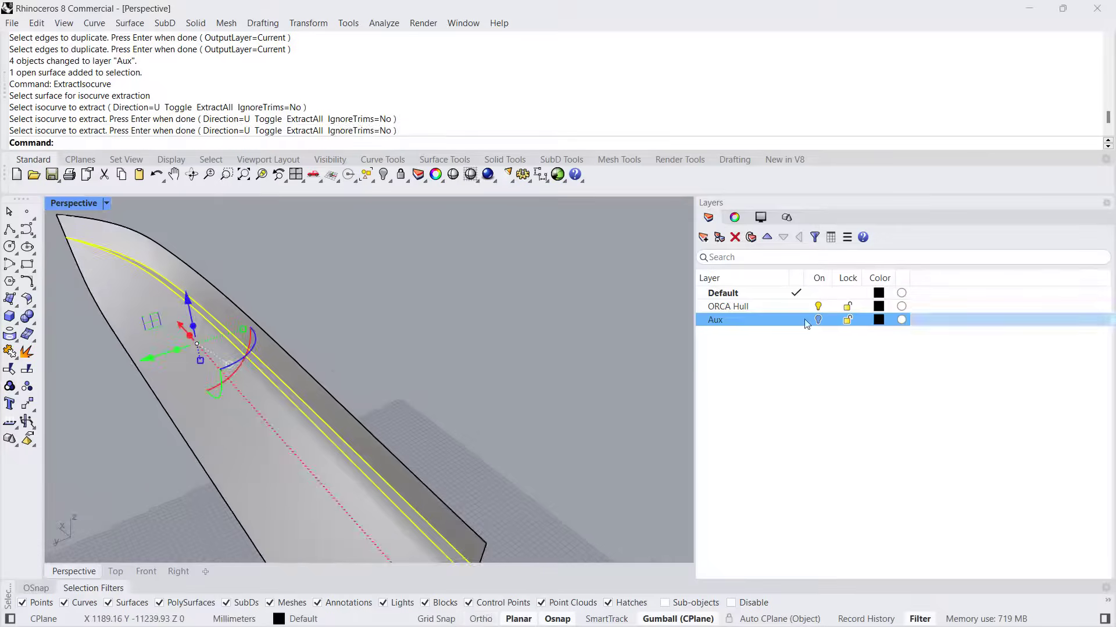
# Step: Hide the ORCA Hull layer and show the Aux layer to work with the hull's curves only
pyautogui.click(818, 307)
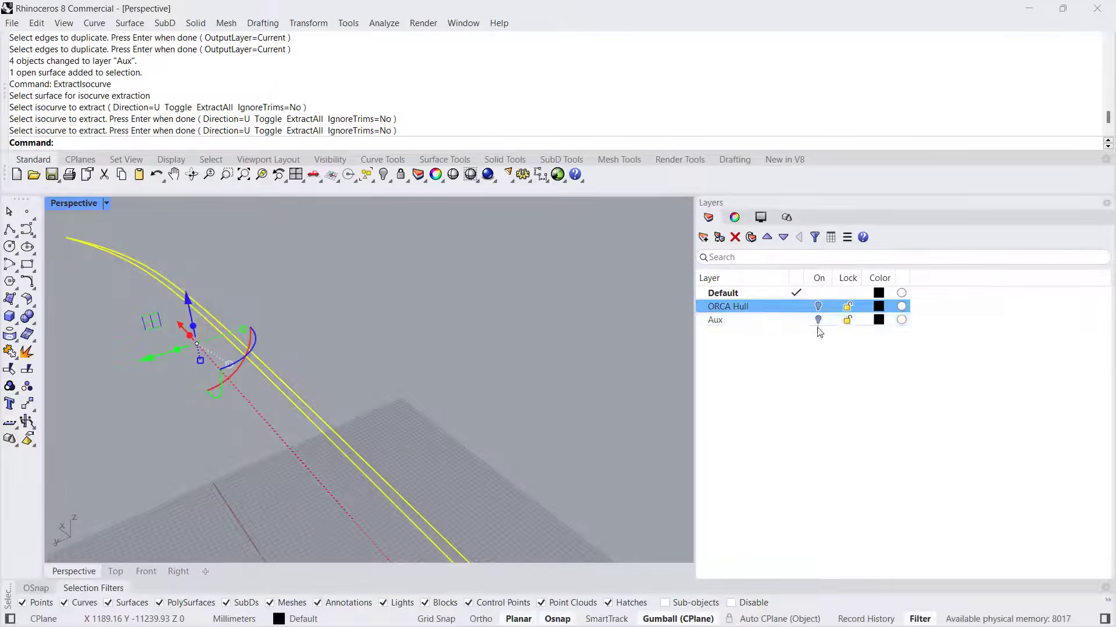
pyautogui.click(449, 386)
pyautogui.moveTo(426, 388); pyautogui.dragTo(513, 364, button='right')
pyautogui.scroll(-6, 448, 385)
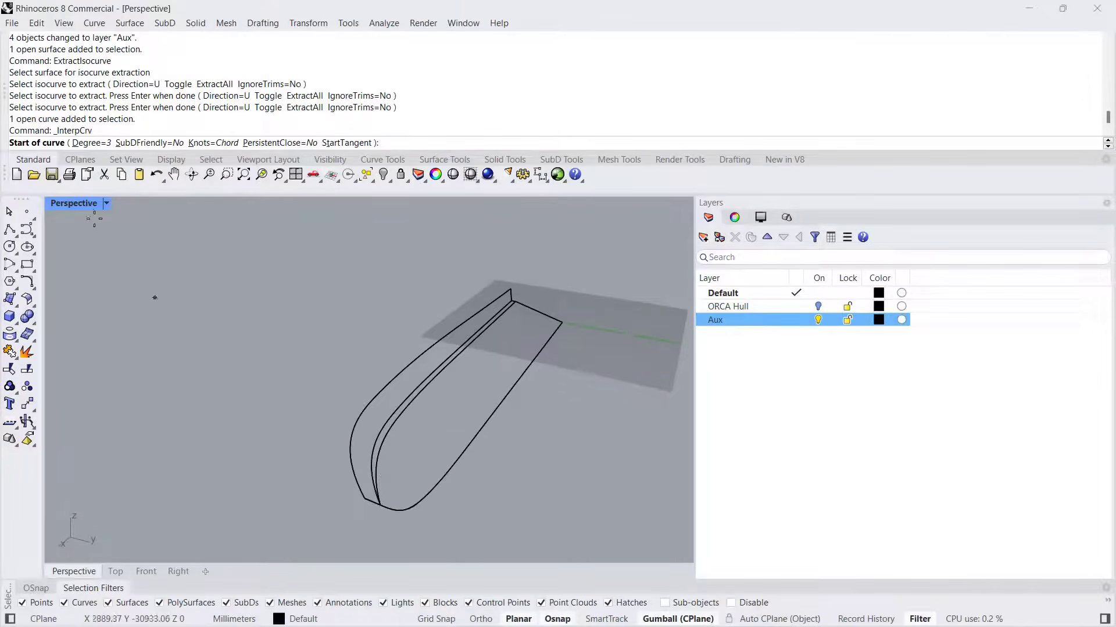
# Step: In the Top view, draw a degree 3 interpolated curve through eight points along the inner chine isocurve, from transom to bow
pyautogui.doubleClick(81, 204)
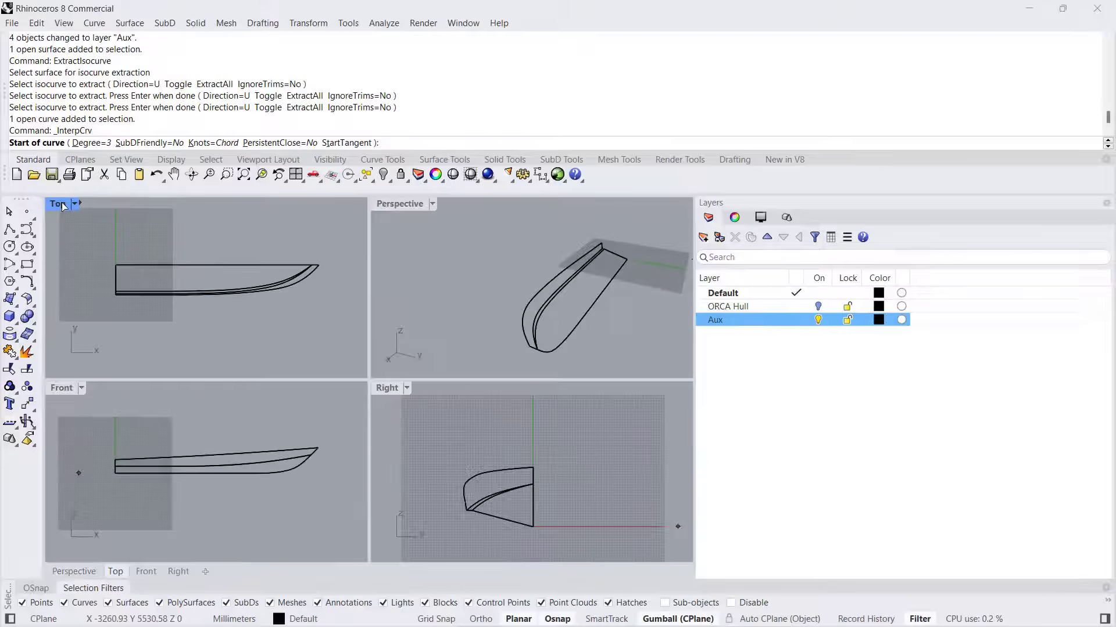
pyautogui.doubleClick(58, 203)
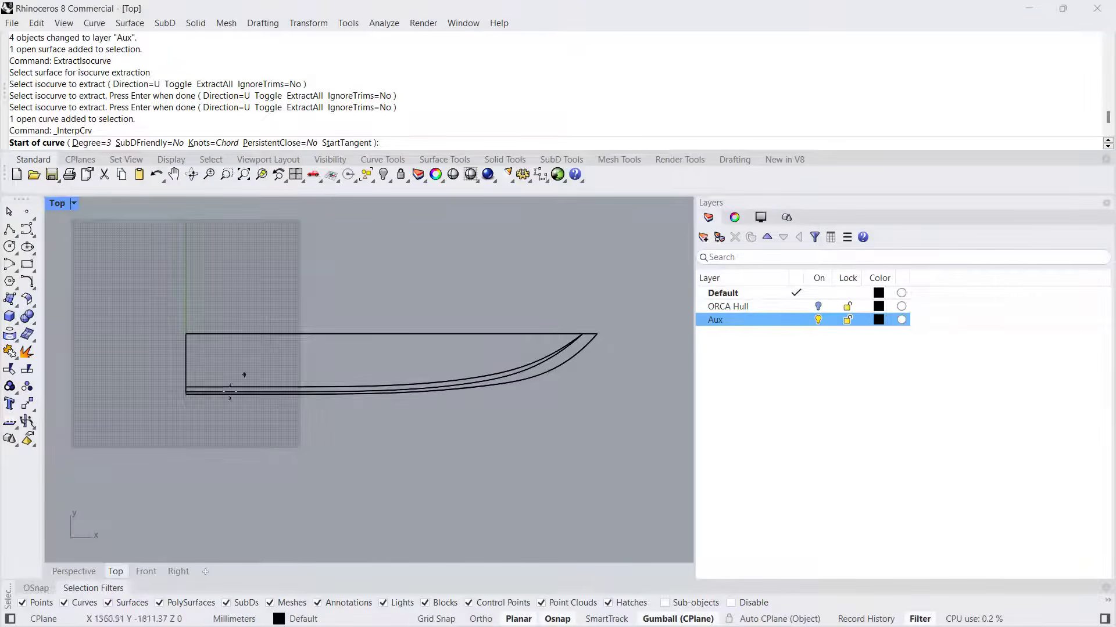
pyautogui.click(187, 386)
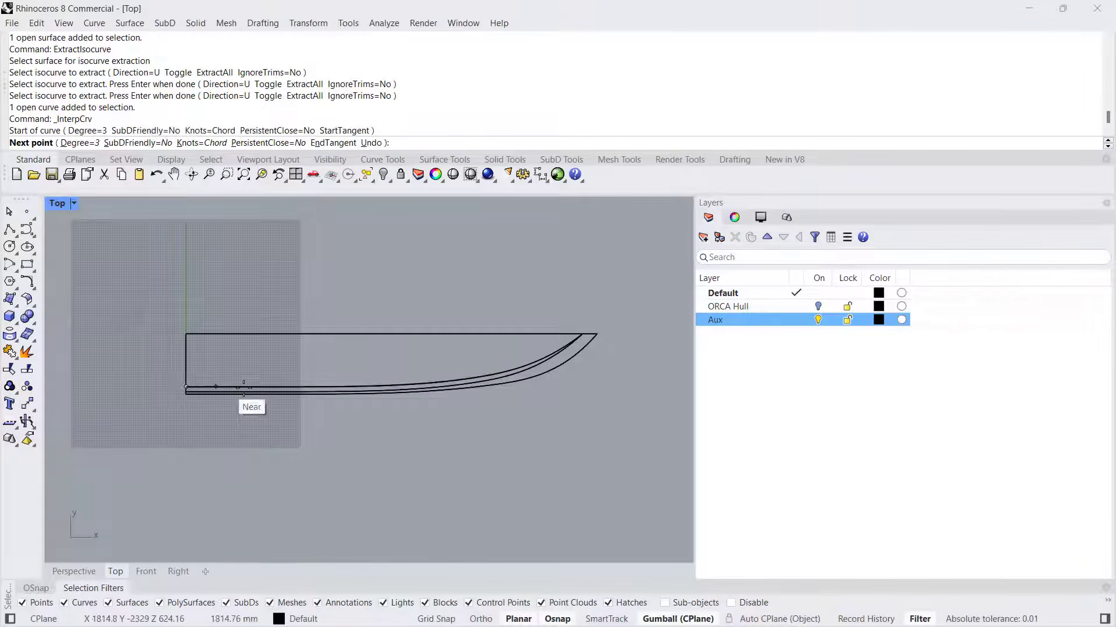
pyautogui.click(245, 387)
pyautogui.click(319, 387)
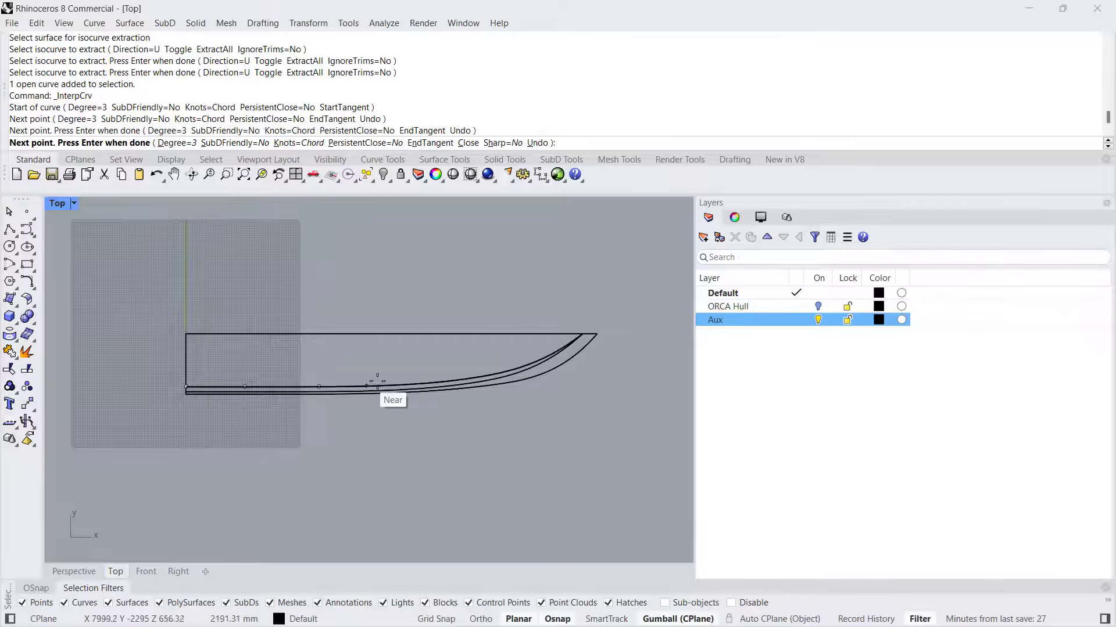
pyautogui.click(378, 386)
pyautogui.click(450, 382)
pyautogui.click(499, 373)
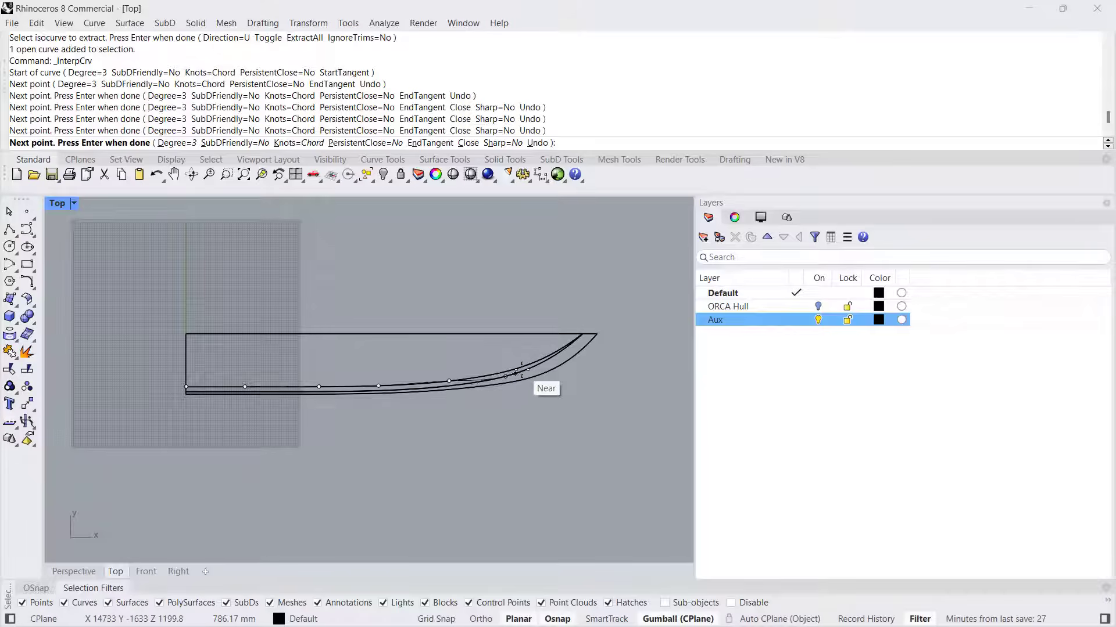
pyautogui.hotkey('ctrl', 'z')
pyautogui.click(505, 370)
pyautogui.click(540, 361)
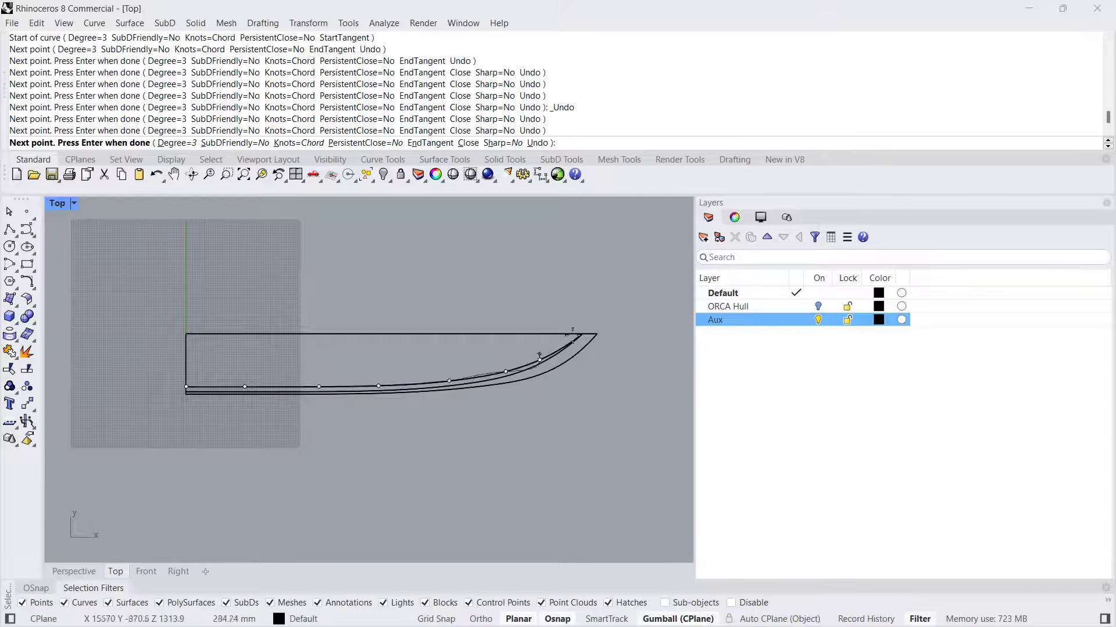
pyautogui.click(583, 334)
pyautogui.press('Return')
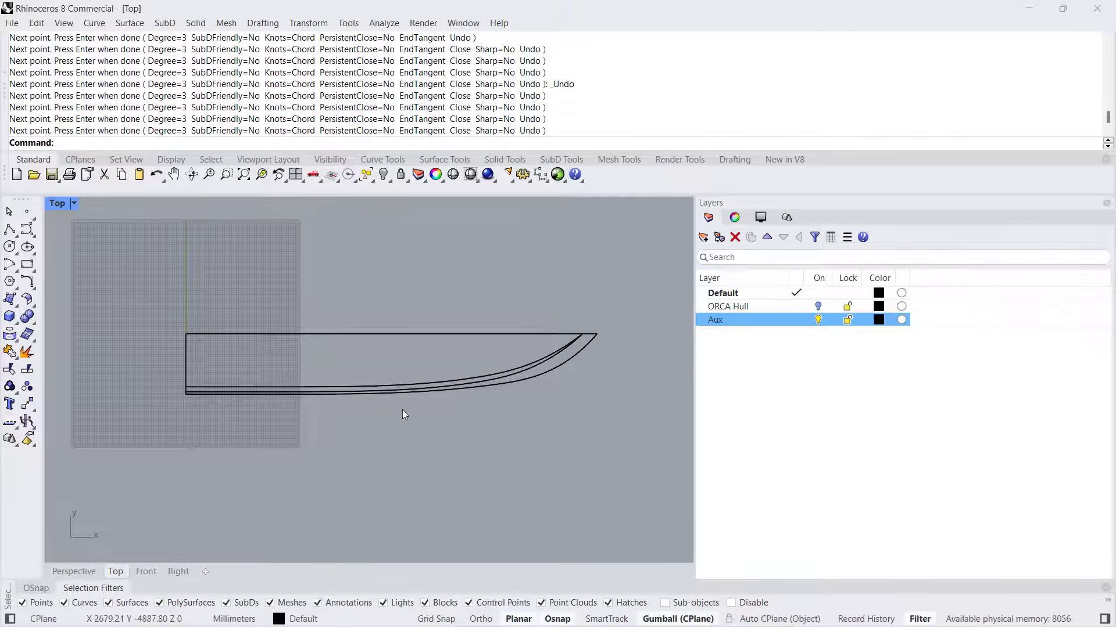
# Step: Examine the hull's edge and chine curves in the enlarged Perspective view, selecting the keel curve
pyautogui.doubleClick(60, 205)
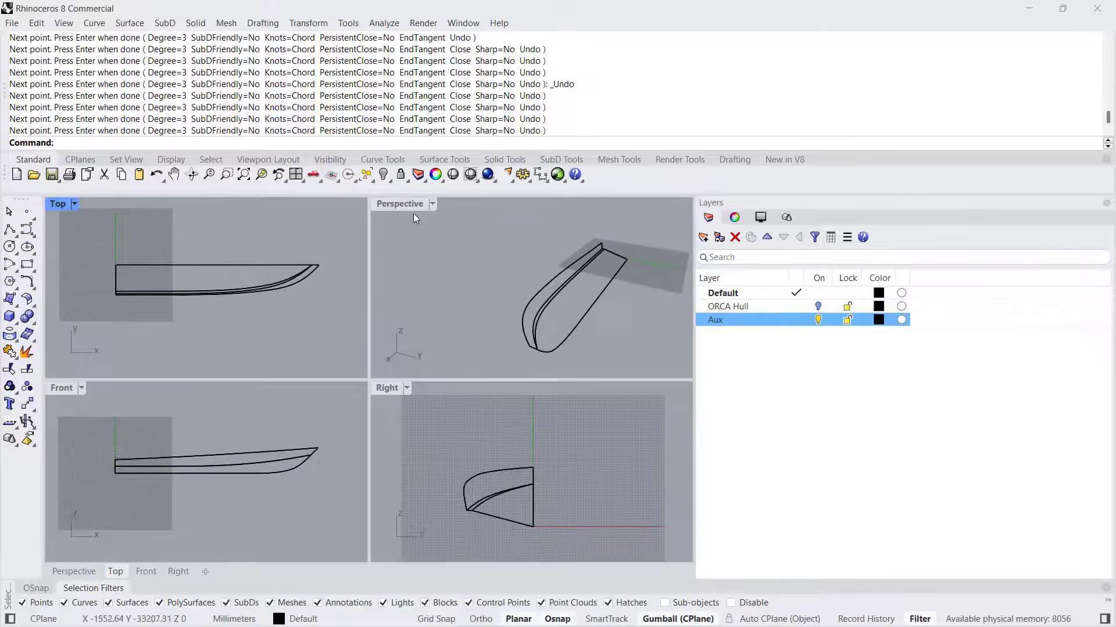
pyautogui.doubleClick(410, 207)
pyautogui.moveTo(467, 333); pyautogui.dragTo(488, 354, button='right')
pyautogui.keyDown('ctrl'); pyautogui.click(710, 307); pyautogui.keyUp('ctrl')
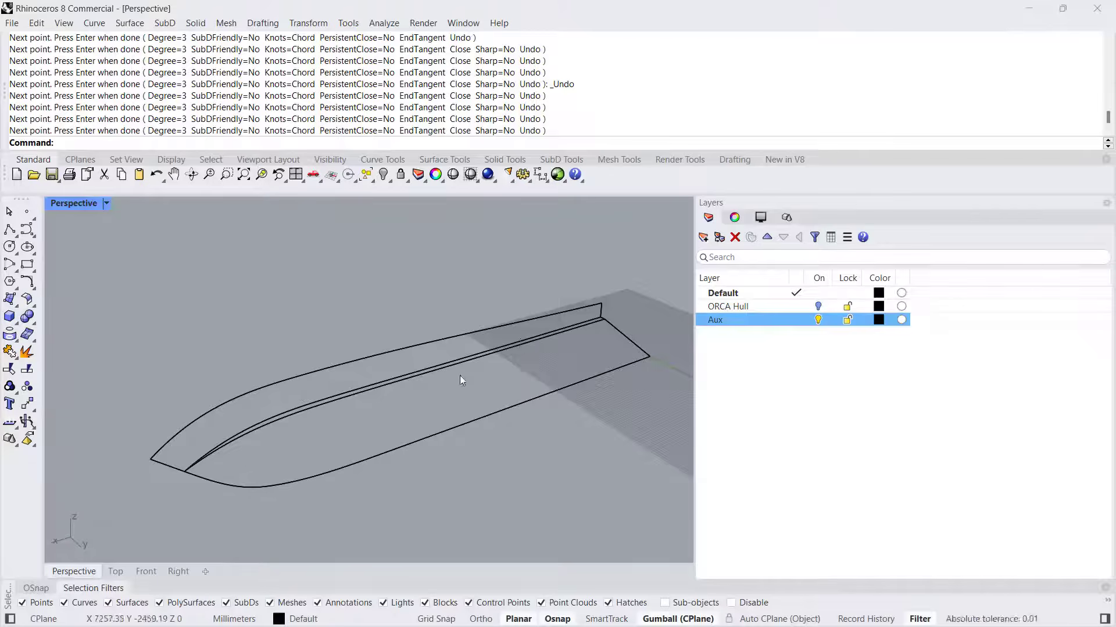
pyautogui.moveTo(459, 375)
pyautogui.mouseDown(button='right')
pyautogui.moveTo(554, 395)
pyautogui.moveTo(414, 391)
pyautogui.moveTo(447, 386)
pyautogui.moveTo(470, 411)
pyautogui.moveTo(386, 388)
pyautogui.moveTo(466, 390)
pyautogui.mouseUp(button='right')
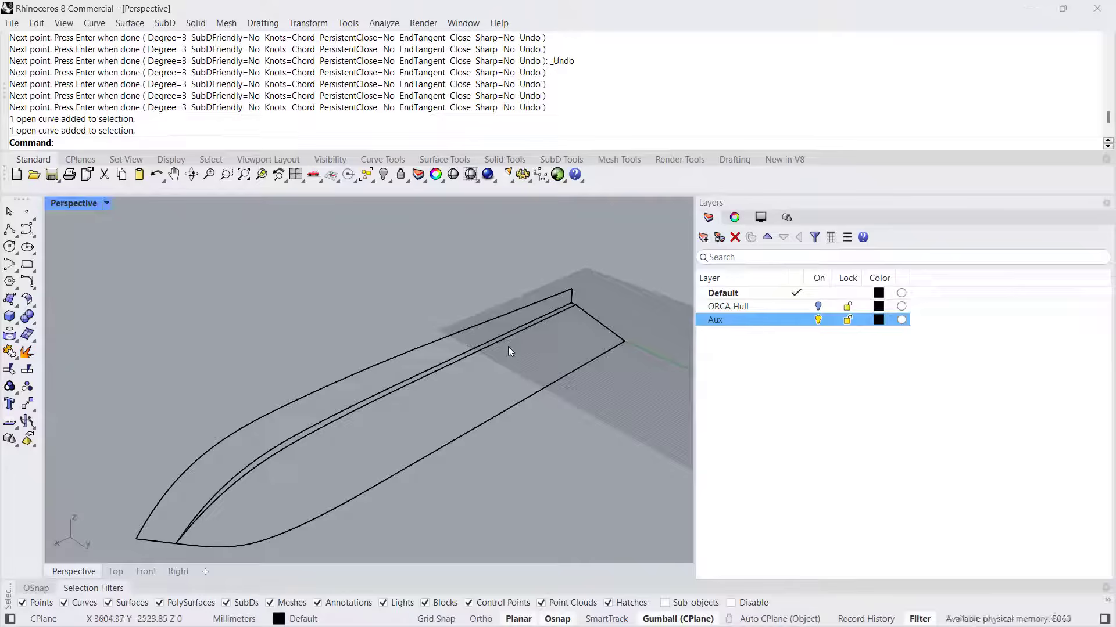
pyautogui.keyDown('shift'); pyautogui.moveTo(518, 374); pyautogui.dragTo(508, 352, button='right'); pyautogui.keyUp('shift')
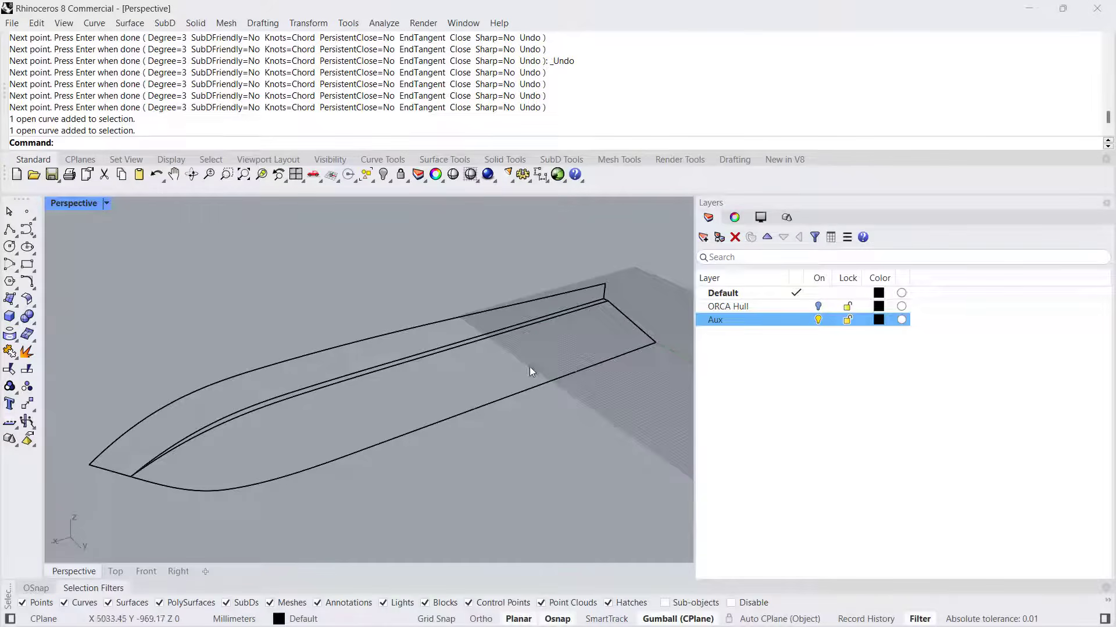
pyautogui.click(539, 386)
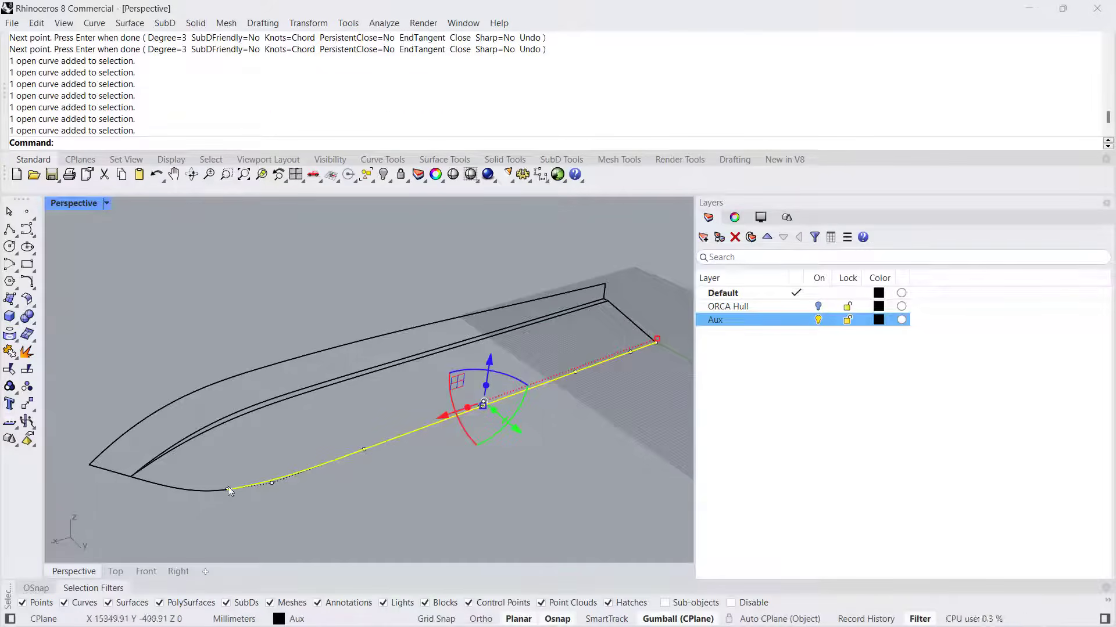
# Step: Examine the keel and stem curves near the bow, including where the chine curves meet the stem
pyautogui.scroll(3, 320, 487)
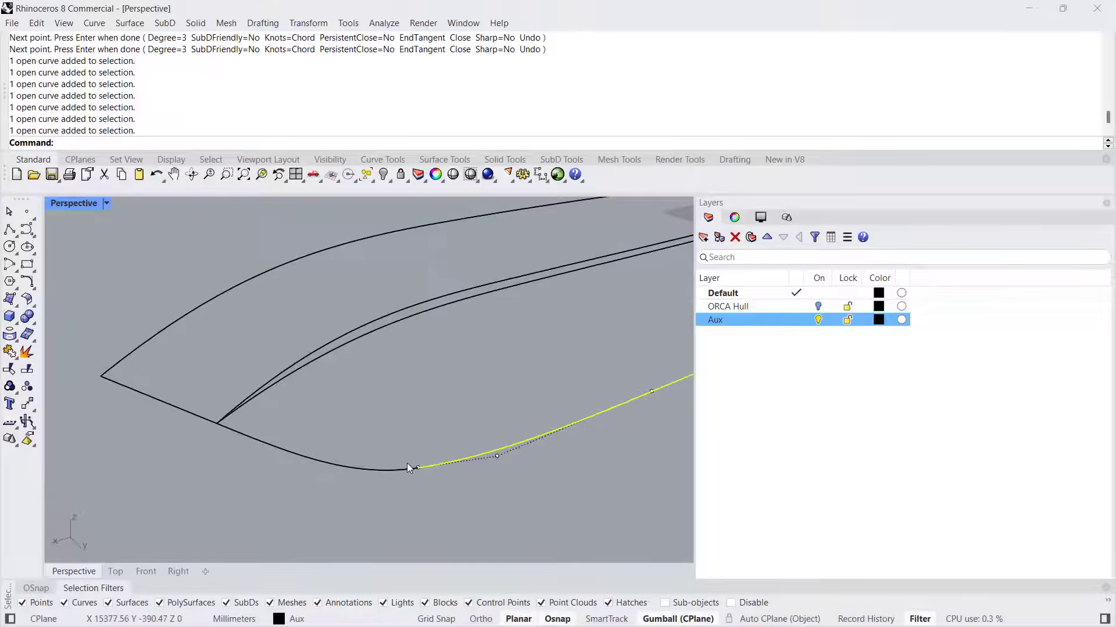
pyautogui.scroll(-2, 408, 469)
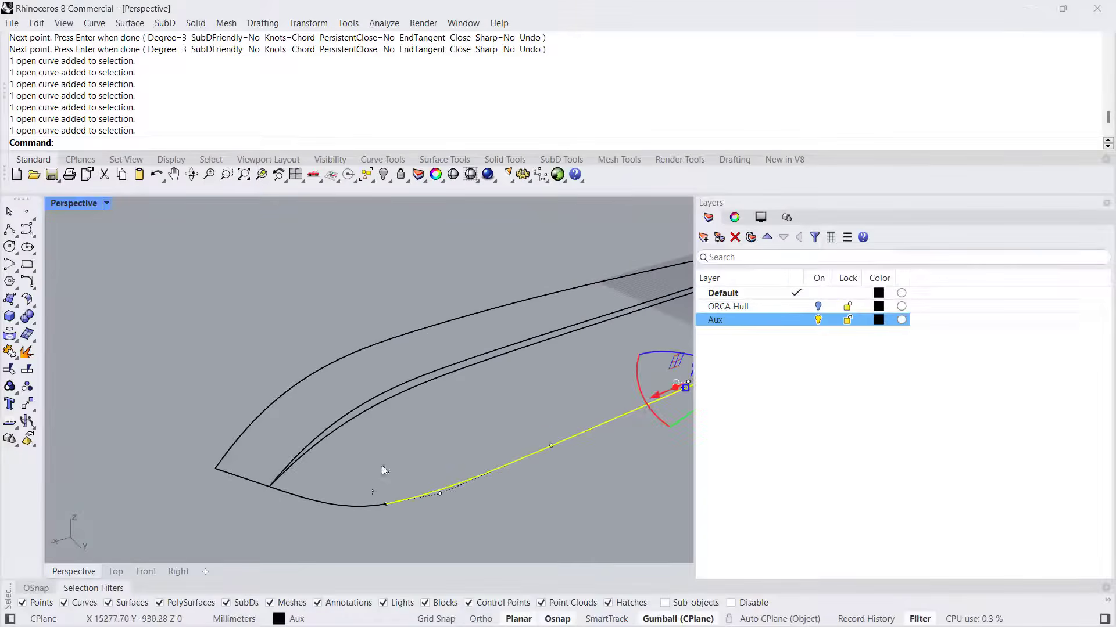
pyautogui.click(357, 509)
pyautogui.scroll(2, 269, 490)
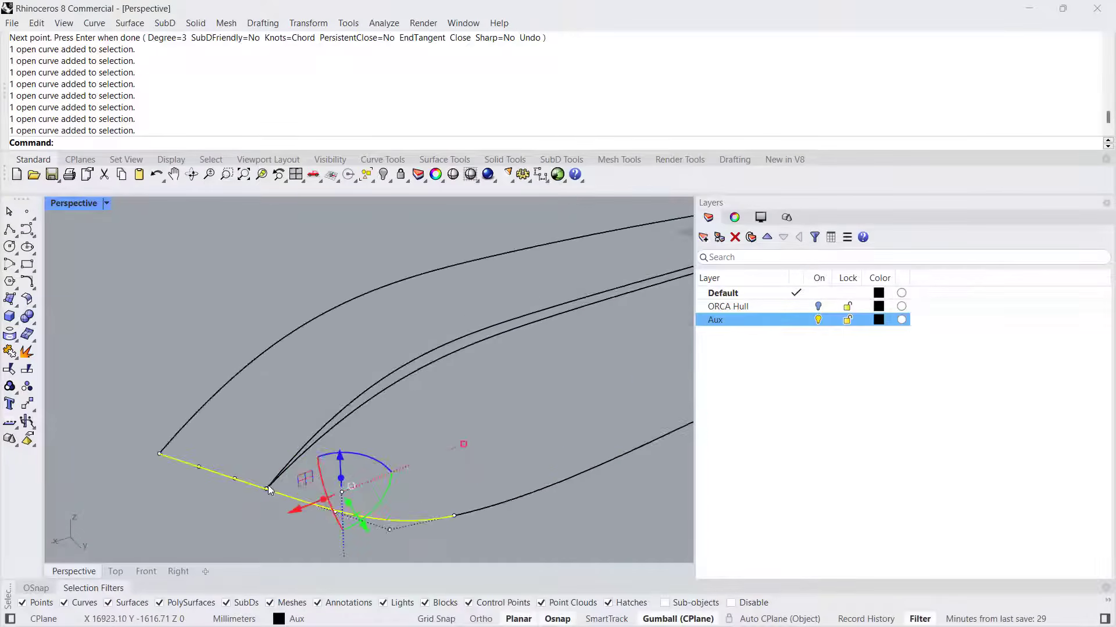
pyautogui.scroll(1, 266, 493)
pyautogui.scroll(-4, 267, 494)
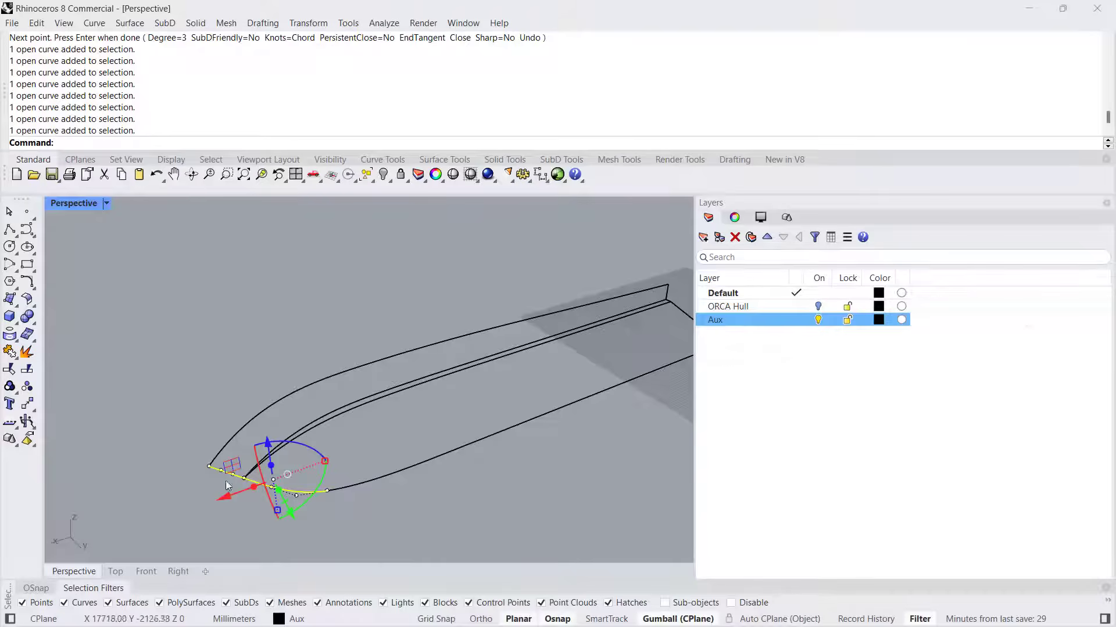
pyautogui.scroll(2, 224, 484)
pyautogui.press('Escape')
# Step: Split the stem curve at its intersection with the chine curves and check the resulting pieces
pyautogui.write('Split')
pyautogui.press('Return')
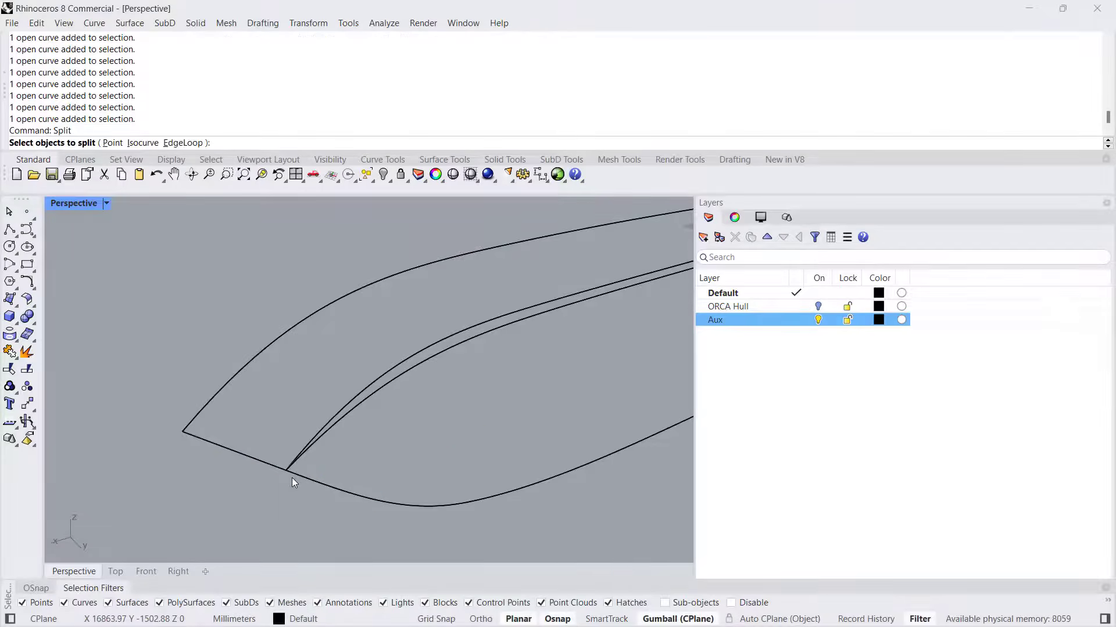
pyautogui.click(285, 470)
pyautogui.press('Return')
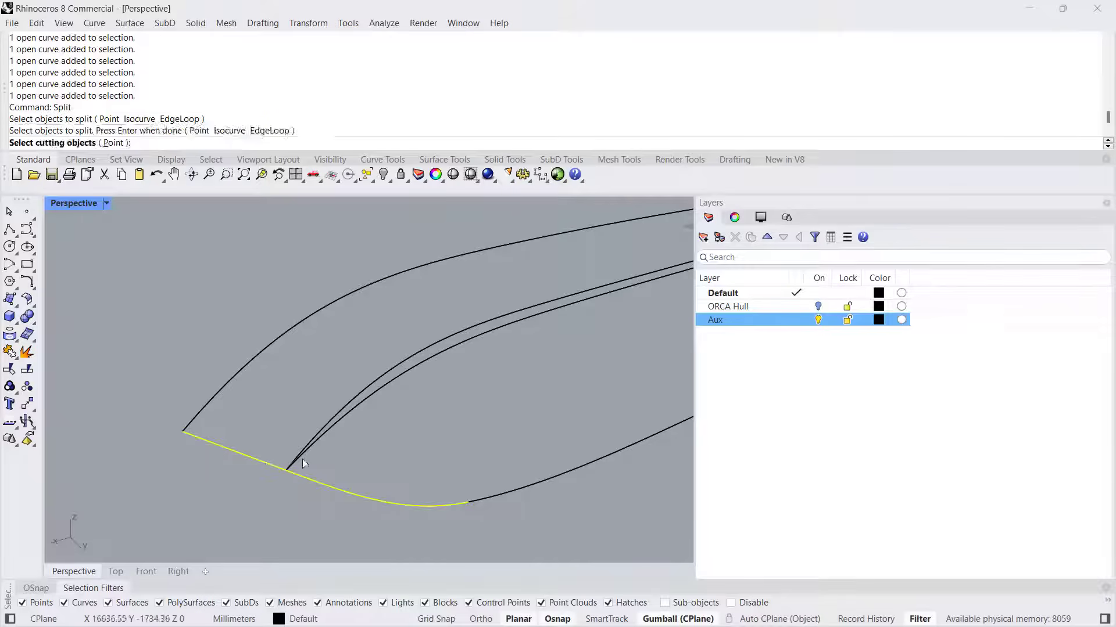
pyautogui.click(302, 462)
pyautogui.press('Return')
pyautogui.click(291, 475)
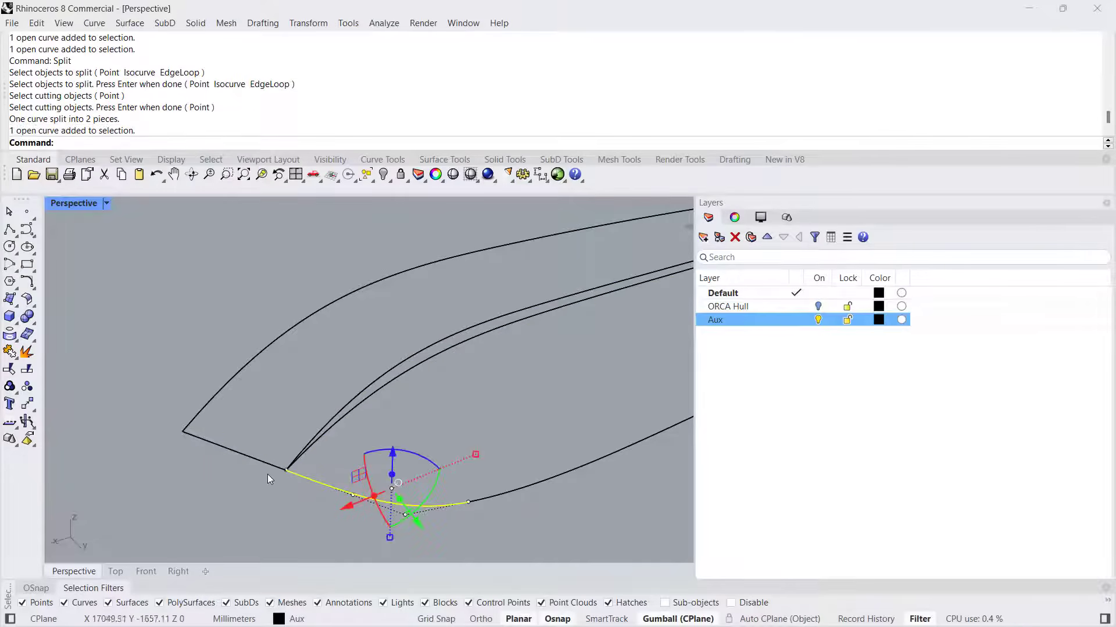
pyautogui.click(263, 467)
pyautogui.click(351, 489)
pyautogui.click(506, 492)
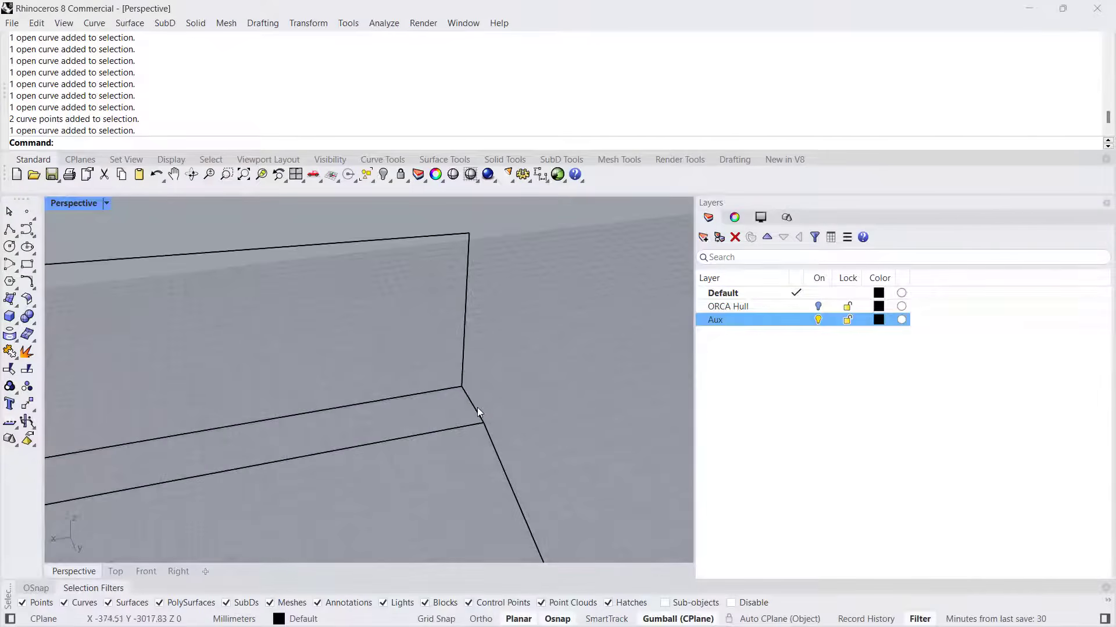
# Step: Explode the transom edge curve into separate segments and check each one
pyautogui.click(478, 411)
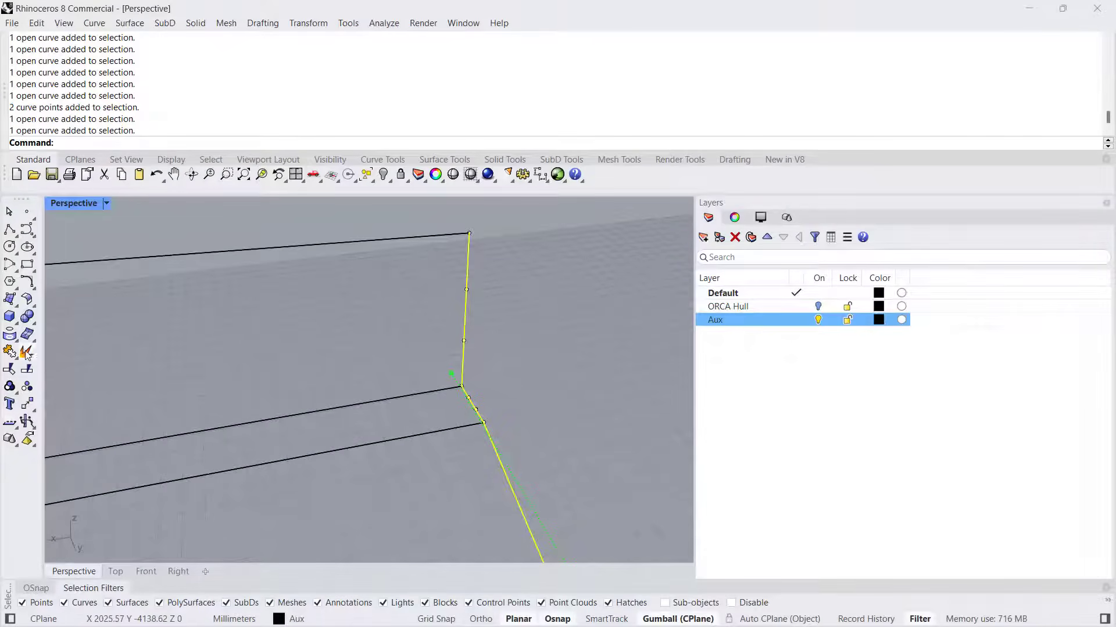
pyautogui.click(27, 352)
pyautogui.click(490, 428)
pyautogui.moveTo(518, 448); pyautogui.dragTo(463, 388, button='right')
pyautogui.click(455, 396)
pyautogui.click(455, 377)
pyautogui.click(448, 354)
pyautogui.scroll(-5, 449, 352)
pyautogui.press('Escape')
# Step: Inspect the bow ends of the two chine curves where they meet the stem
pyautogui.scroll(-8, 445, 356)
pyautogui.keyDown('shift'); pyautogui.moveTo(102, 424); pyautogui.dragTo(304, 419, button='right'); pyautogui.keyUp('shift')
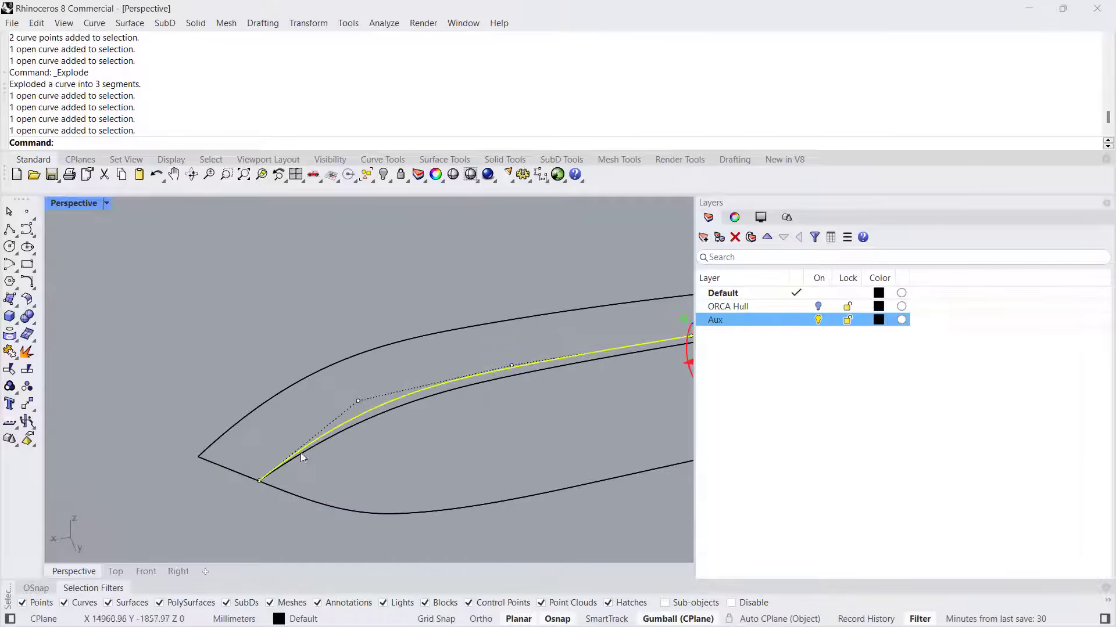
pyautogui.press('Escape')
pyautogui.scroll(6, 259, 483)
pyautogui.scroll(2, 260, 483)
pyautogui.click(331, 413)
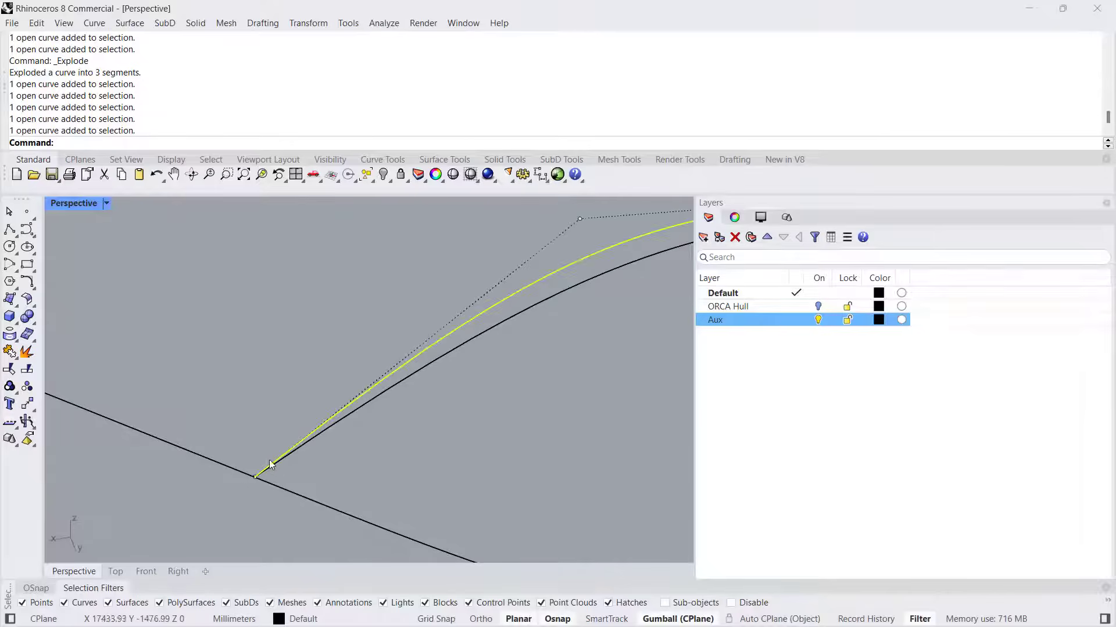
pyautogui.keyDown('shift'); pyautogui.click(317, 439); pyautogui.keyUp('shift')
pyautogui.press('Escape')
pyautogui.press('Escape')
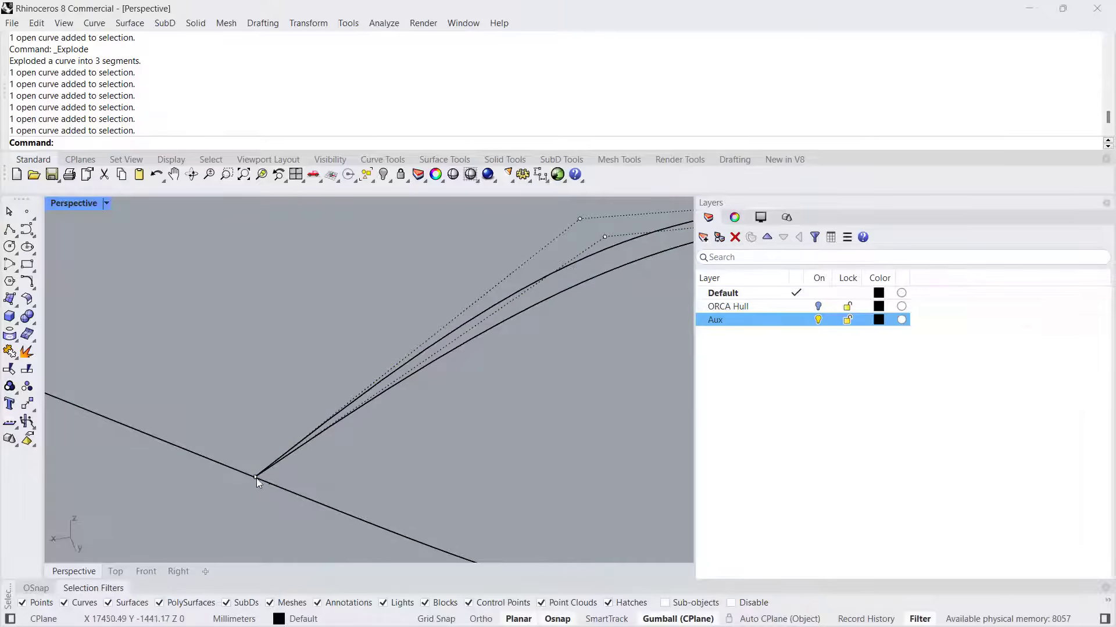
# Step: Move the bow-end control point of the upper chine curve 10 mm along the X axis
pyautogui.click(305, 441)
pyautogui.click(307, 444)
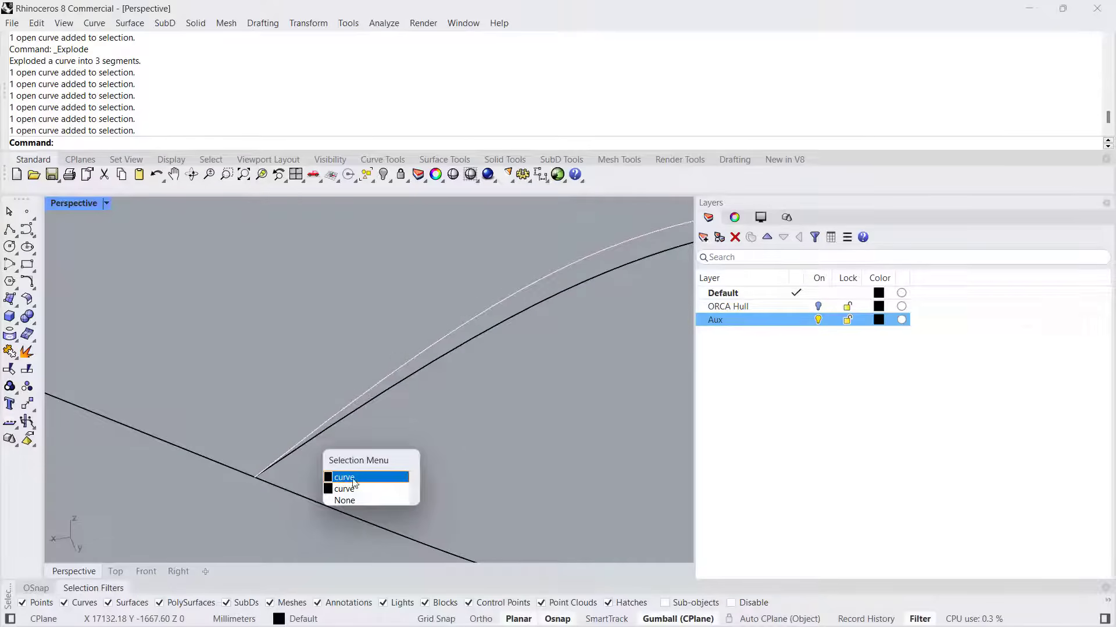
pyautogui.click(344, 477)
pyautogui.click(255, 477)
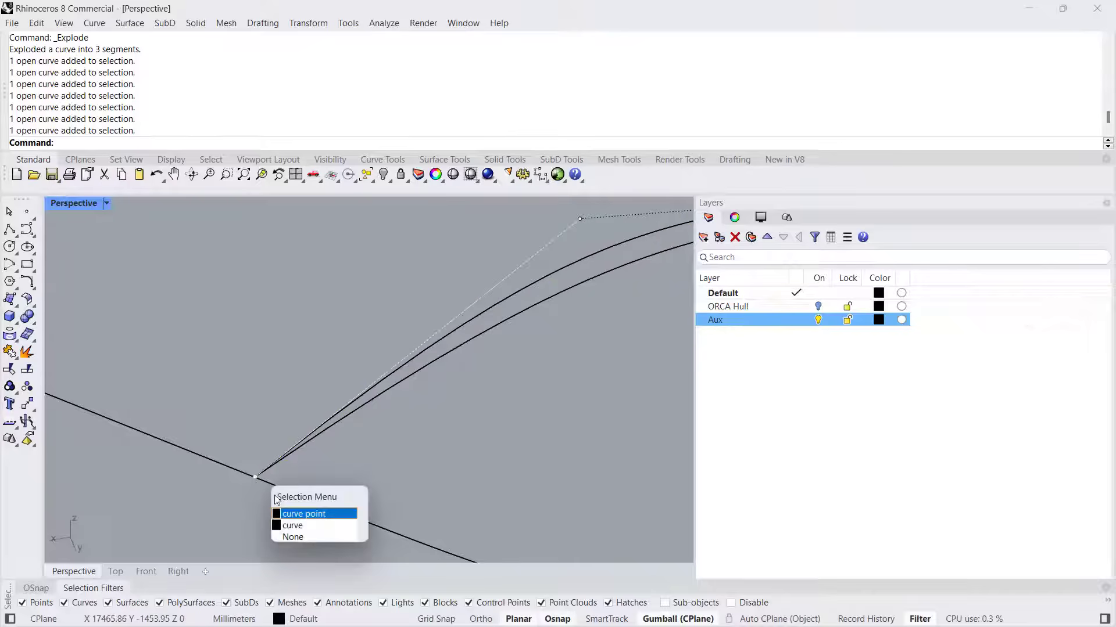
pyautogui.click(291, 512)
pyautogui.moveTo(228, 482); pyautogui.dragTo(268, 474, button='right')
pyautogui.scroll(-4, 267, 474)
pyautogui.keyDown('shift'); pyautogui.moveTo(340, 470); pyautogui.dragTo(362, 465, button='right'); pyautogui.keyUp('shift')
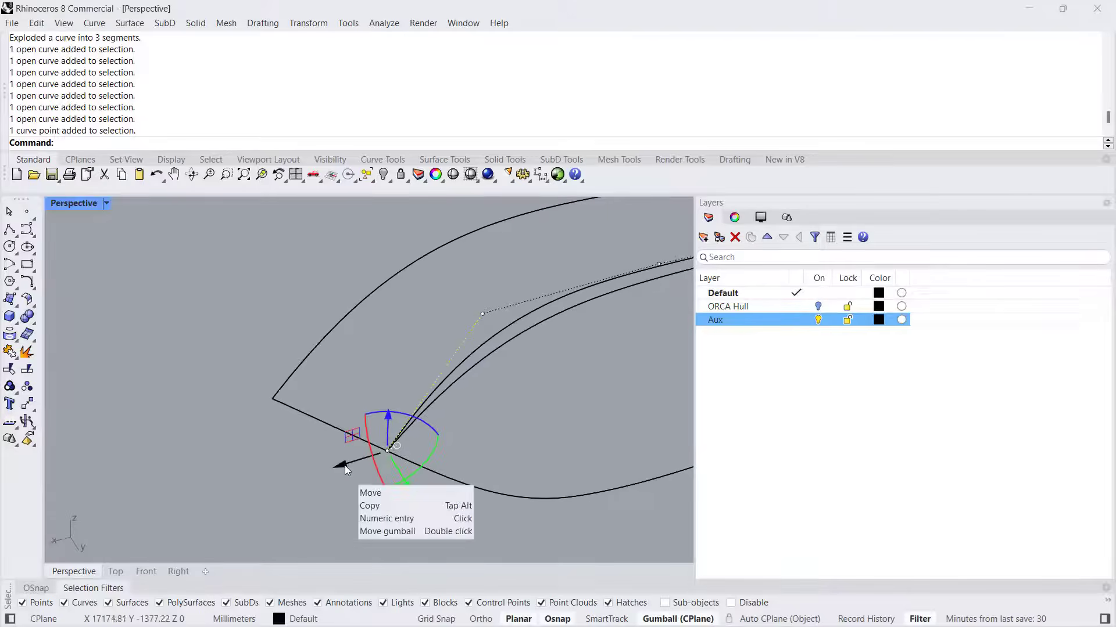
pyautogui.click(344, 465)
pyautogui.write('10')
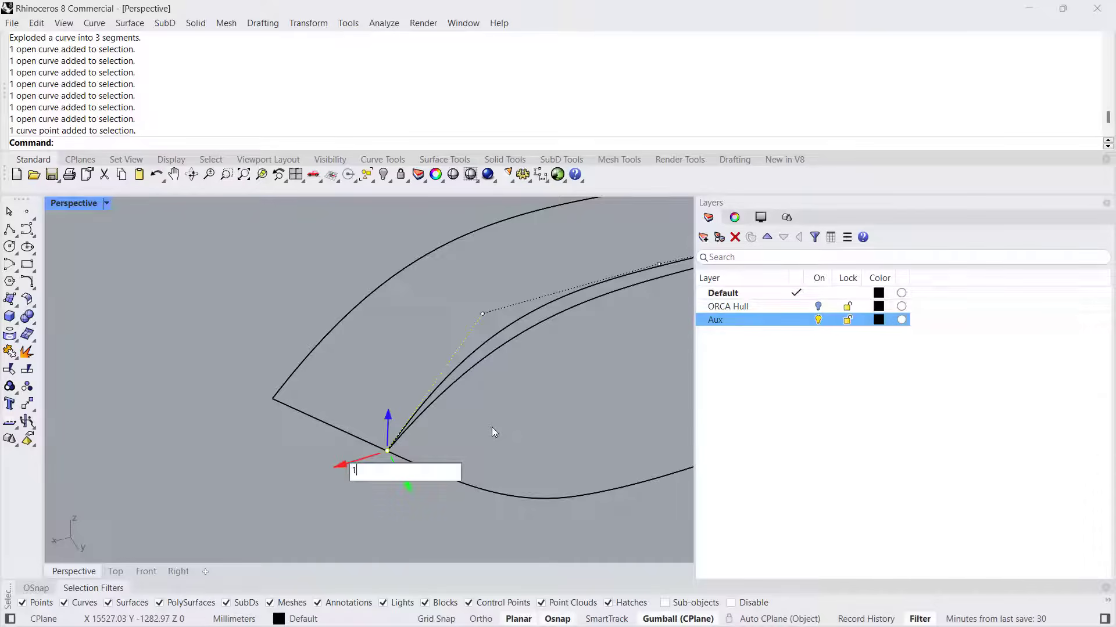
pyautogui.press('Return')
pyautogui.press('Escape')
pyautogui.press('Escape')
# Step: Draw a short polyline joining the bow ends of the lower and upper chine curves
pyautogui.scroll(10, 387, 454)
pyautogui.click(7, 230)
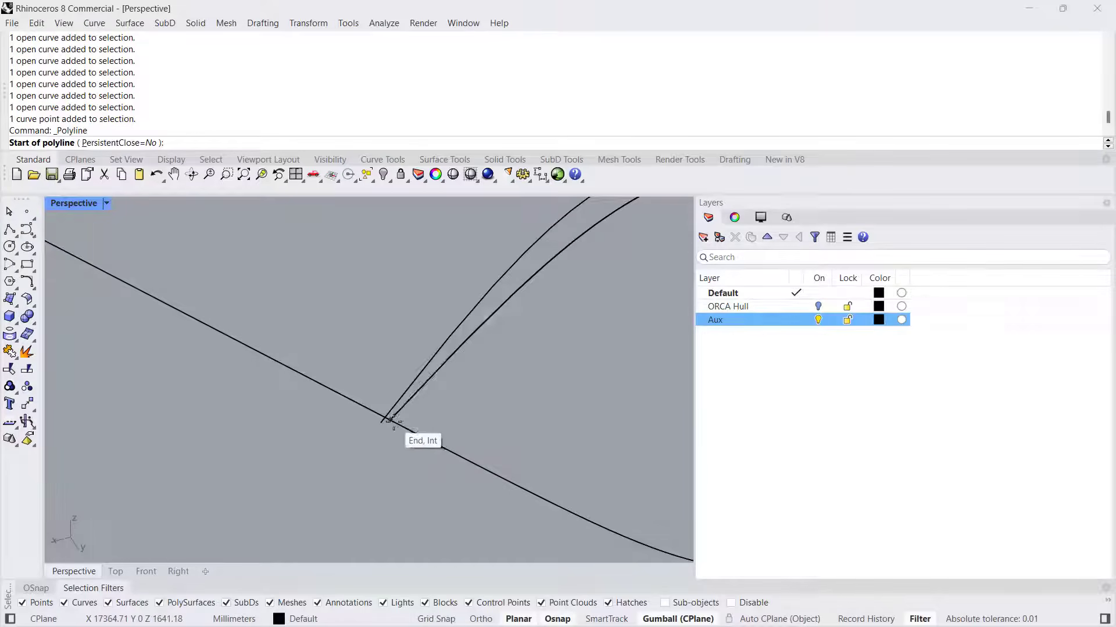
pyautogui.click(395, 420)
pyautogui.click(380, 428)
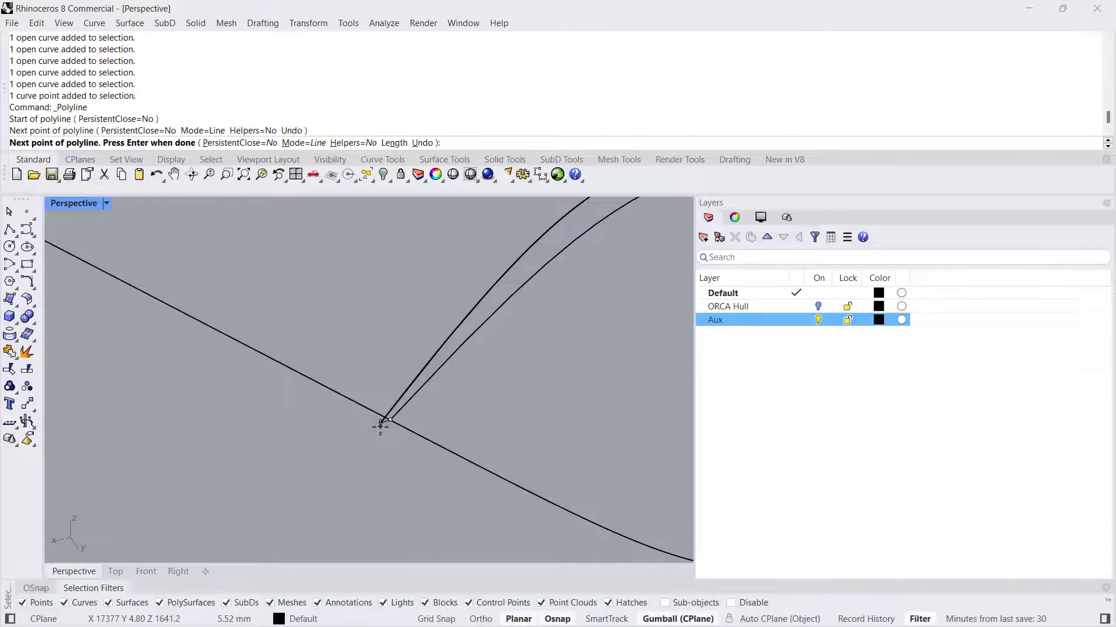
pyautogui.press('Return')
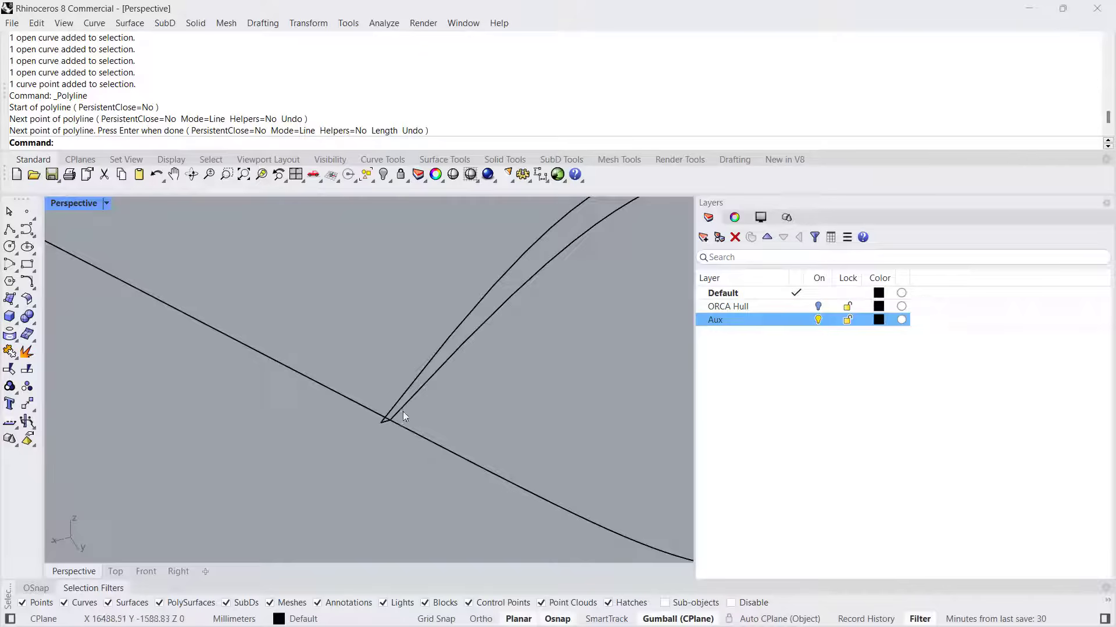
# Step: Delete interior control points of the upper stem curve and snap its lower end point to the upper chine curve's bow end
pyautogui.click(373, 415)
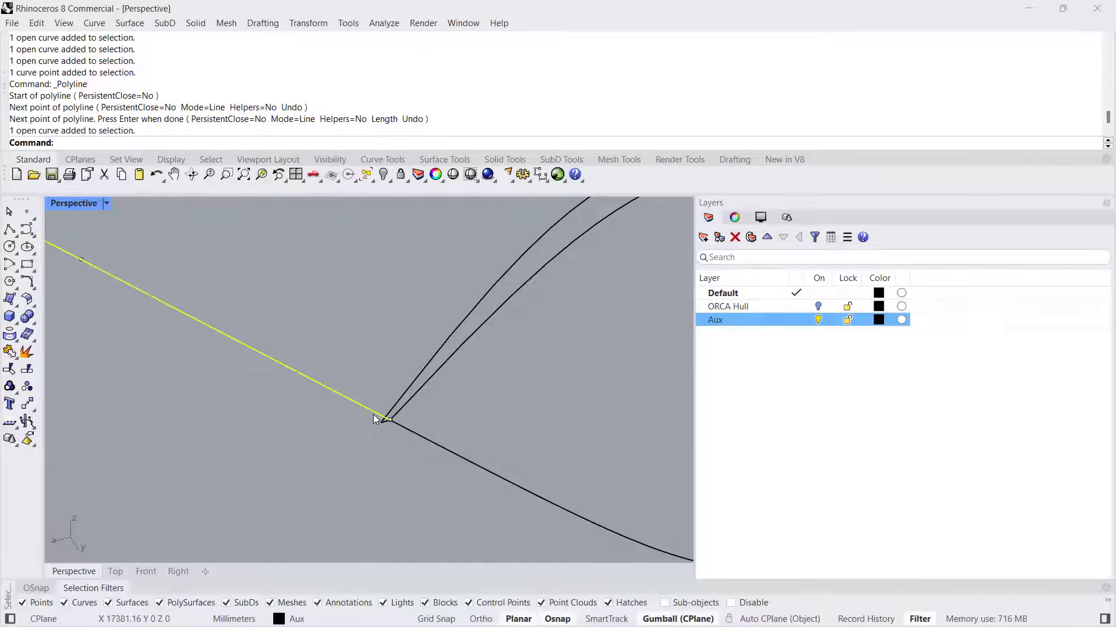
pyautogui.click(522, 501)
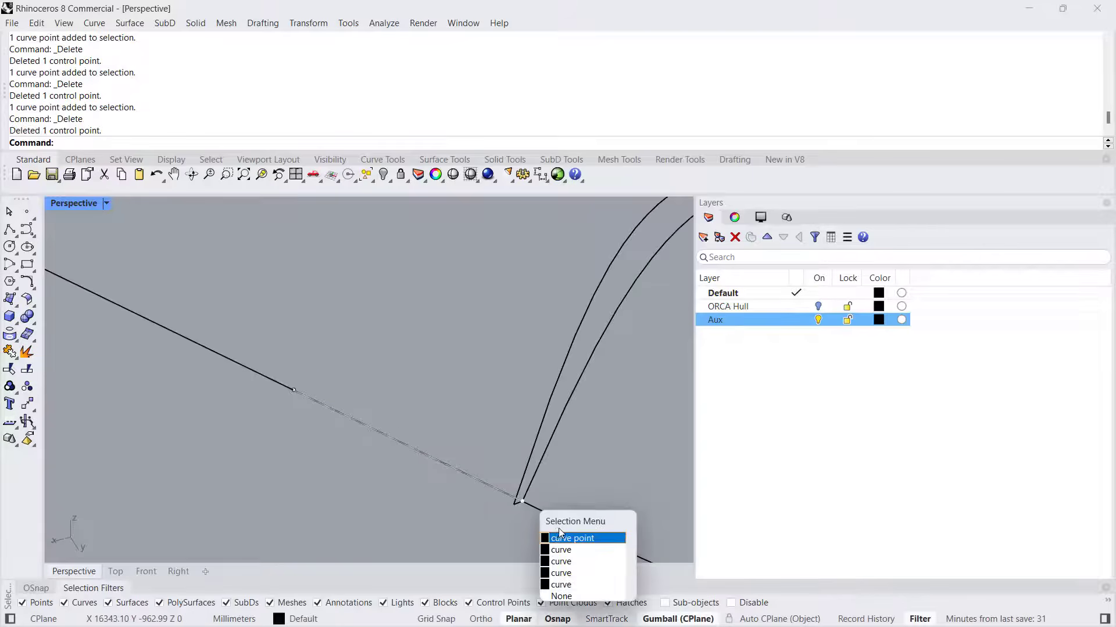
pyautogui.click(558, 528)
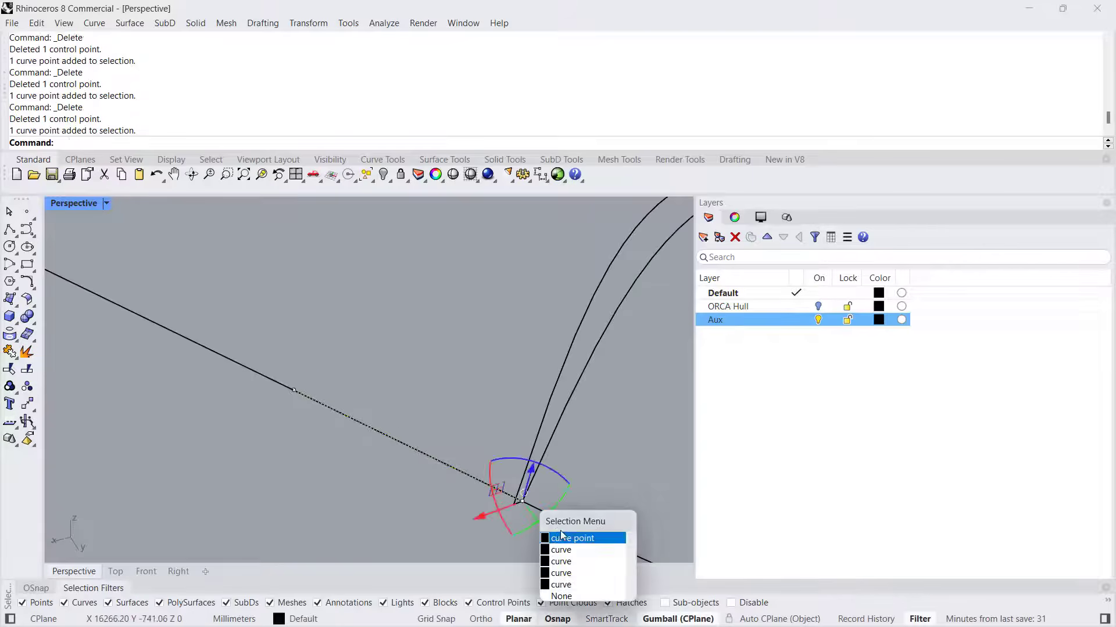
pyautogui.moveTo(523, 501); pyautogui.dragTo(513, 504)
pyautogui.press('Escape')
# Step: Review the hull's curve network from bow to transom, checking the transom side segment and the upper stem curve
pyautogui.scroll(-10, 517, 503)
pyautogui.moveTo(517, 504)
pyautogui.keyDown('shift'); pyautogui.mouseDown(button='right')
pyautogui.moveTo(471, 444)
pyautogui.moveTo(438, 468)
pyautogui.moveTo(430, 433)
pyautogui.moveTo(473, 443)
pyautogui.moveTo(374, 438)
pyautogui.moveTo(383, 454)
pyautogui.moveTo(339, 461)
pyautogui.mouseUp(button='right'); pyautogui.keyUp('shift')
pyautogui.scroll(-5, 372, 447)
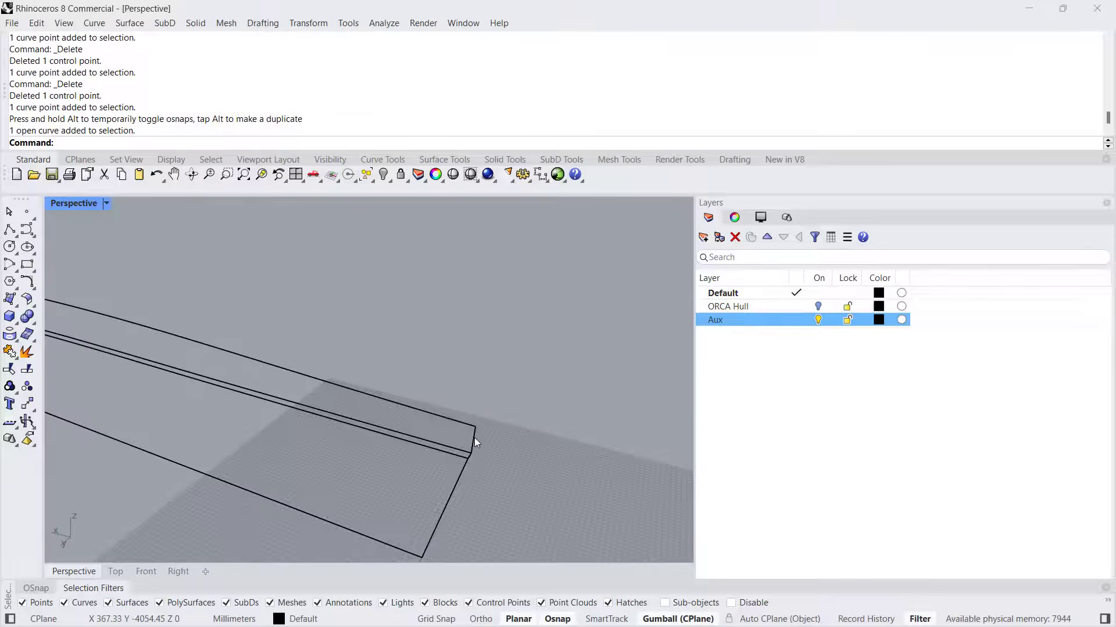
pyautogui.click(474, 439)
pyautogui.moveTo(474, 438); pyautogui.dragTo(669, 482, button='right')
pyautogui.press('Escape')
pyautogui.keyDown('shift'); pyautogui.moveTo(330, 426); pyautogui.dragTo(427, 441, button='right'); pyautogui.keyUp('shift')
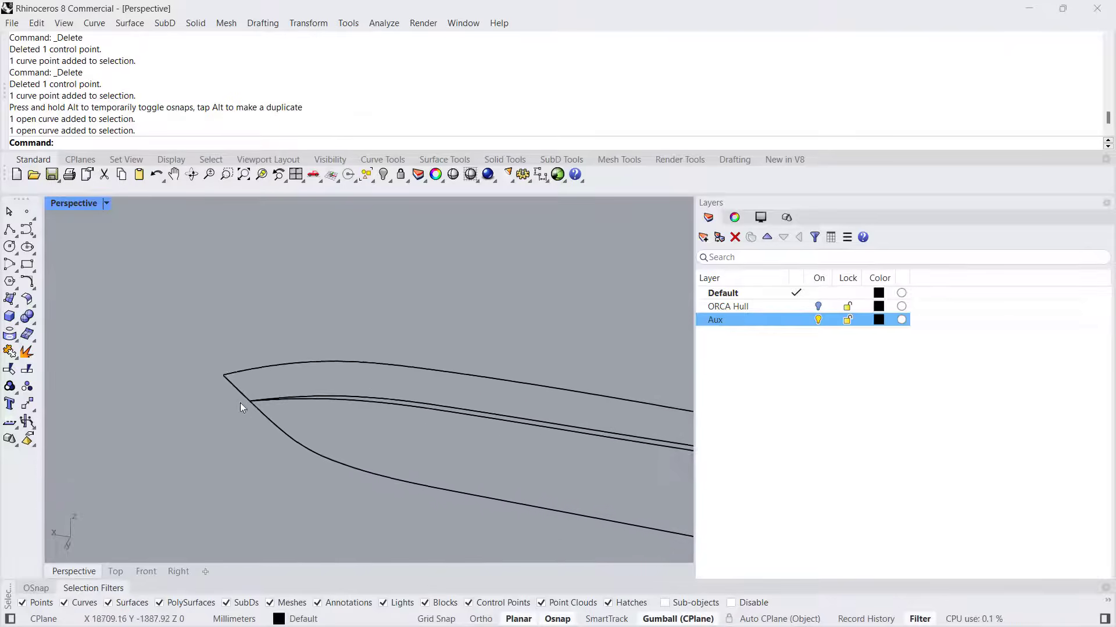
pyautogui.click(237, 390)
pyautogui.moveTo(204, 416); pyautogui.dragTo(232, 454, button='right')
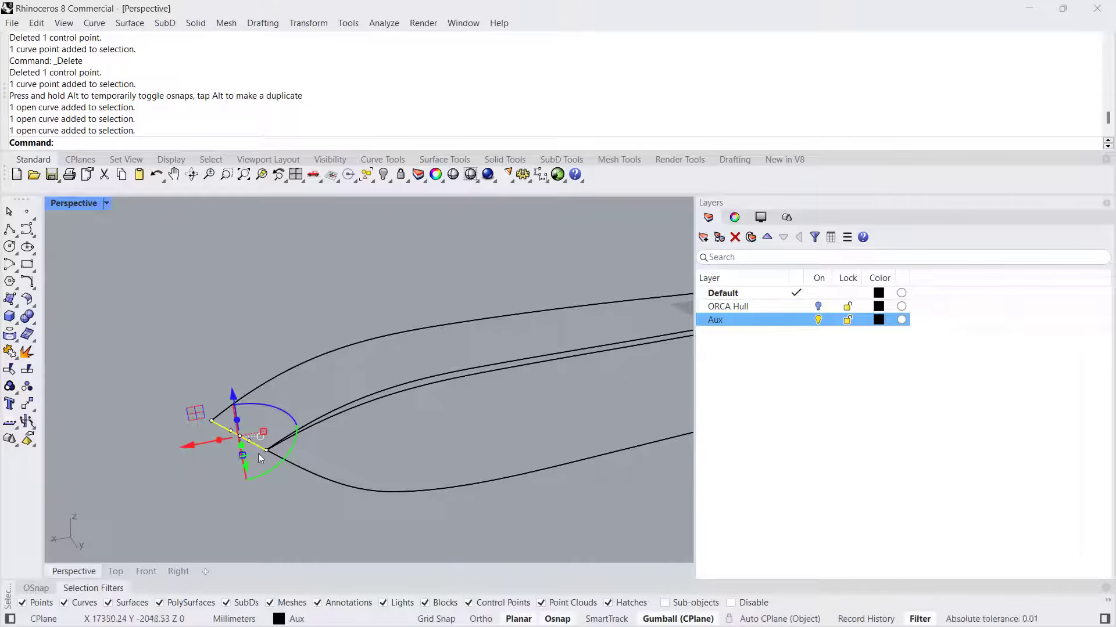
pyautogui.scroll(-4, 258, 454)
pyautogui.press('Escape')
pyautogui.moveTo(488, 405)
pyautogui.mouseDown(button='right')
pyautogui.moveTo(348, 393)
pyautogui.moveTo(398, 399)
pyautogui.moveTo(429, 420)
pyautogui.mouseUp(button='right')
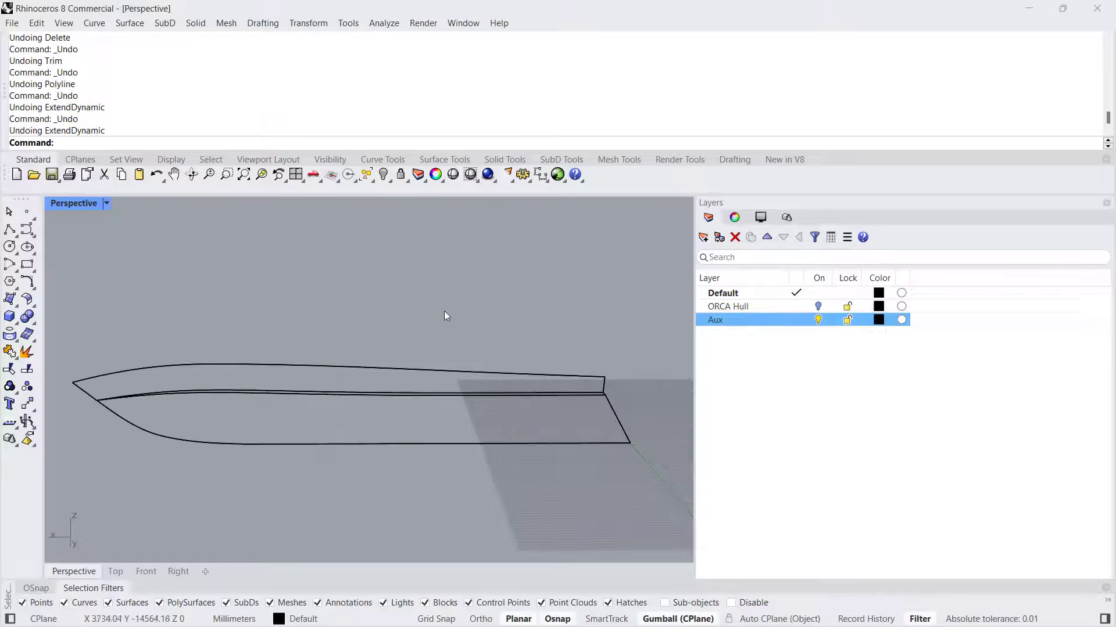
pyautogui.moveTo(401, 308); pyautogui.dragTo(431, 313, button='right')
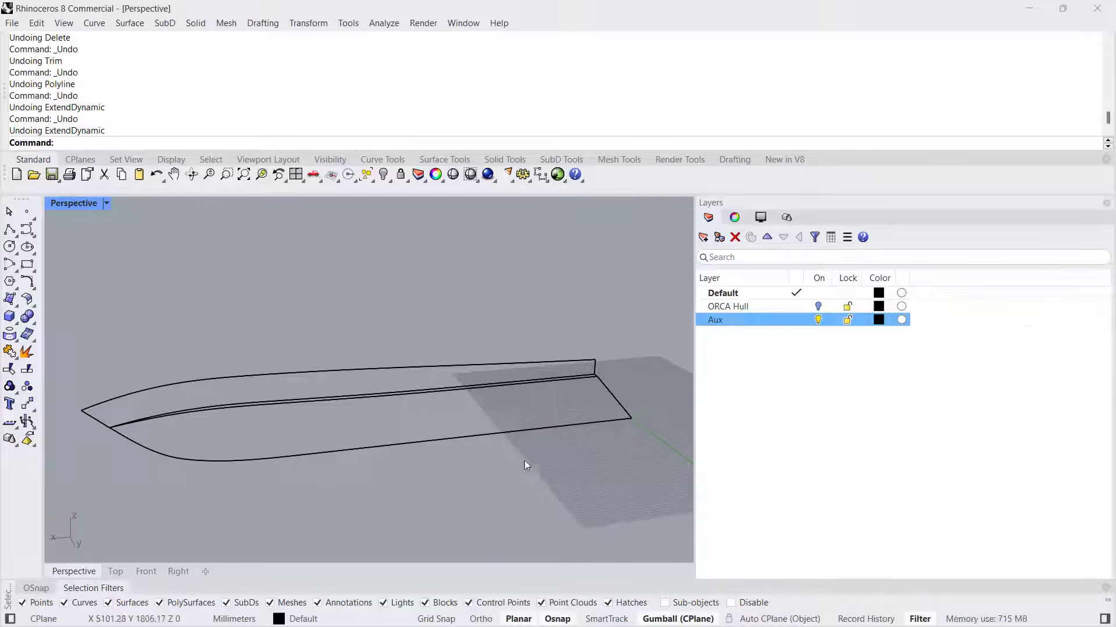
pyautogui.moveTo(438, 423); pyautogui.dragTo(575, 409, button='right')
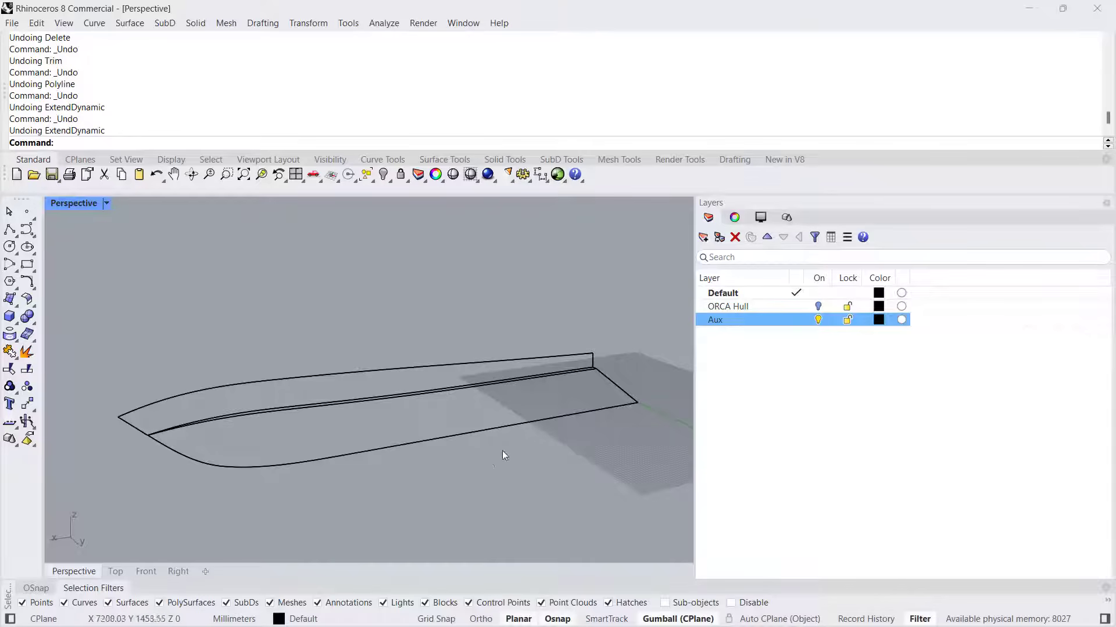
pyautogui.click(522, 432)
pyautogui.press('Escape')
pyautogui.moveTo(511, 380); pyautogui.dragTo(615, 347, button='right')
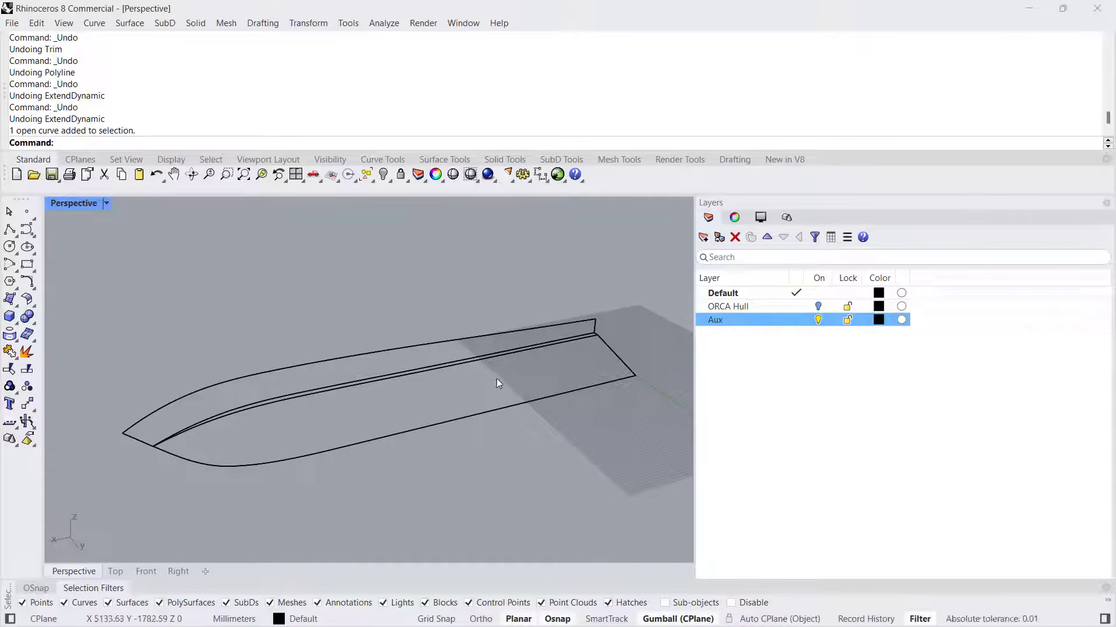
# Step: Rebuild the keel curve with 6 points at degree 3, deleting the input curve
pyautogui.click(33, 290)
pyautogui.click(99, 342)
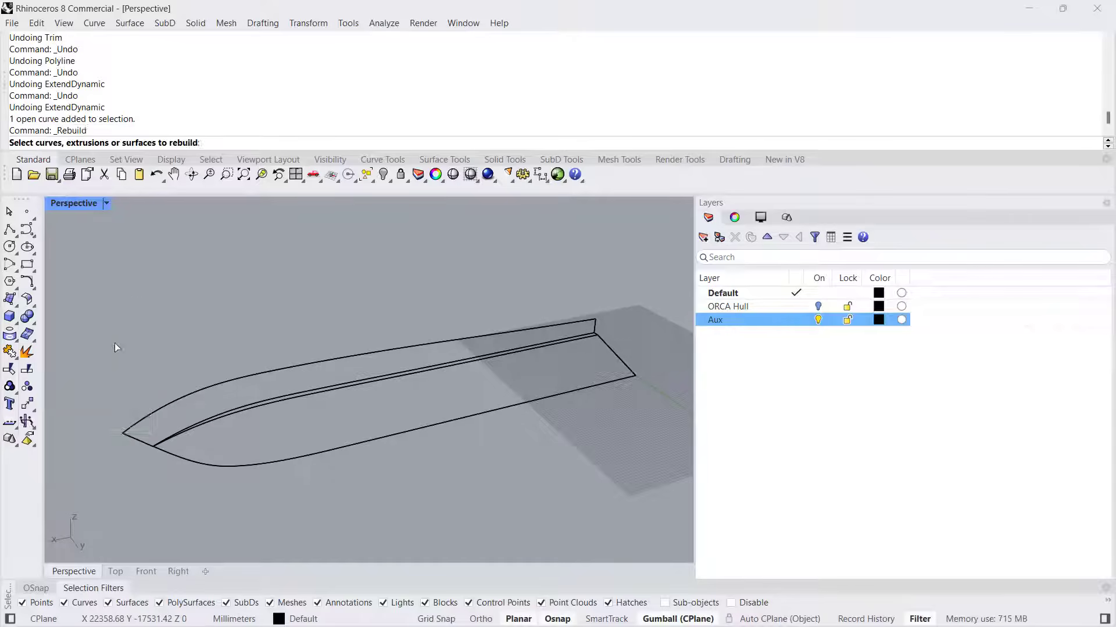
pyautogui.click(361, 438)
pyautogui.press('Return')
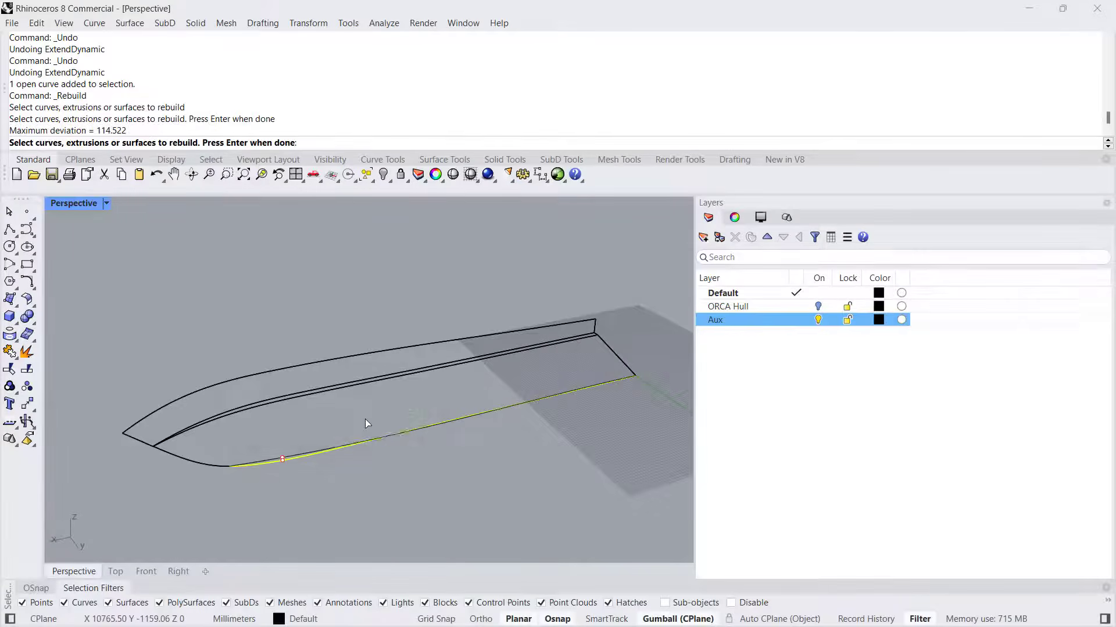
pyautogui.moveTo(373, 199); pyautogui.dragTo(616, 273)
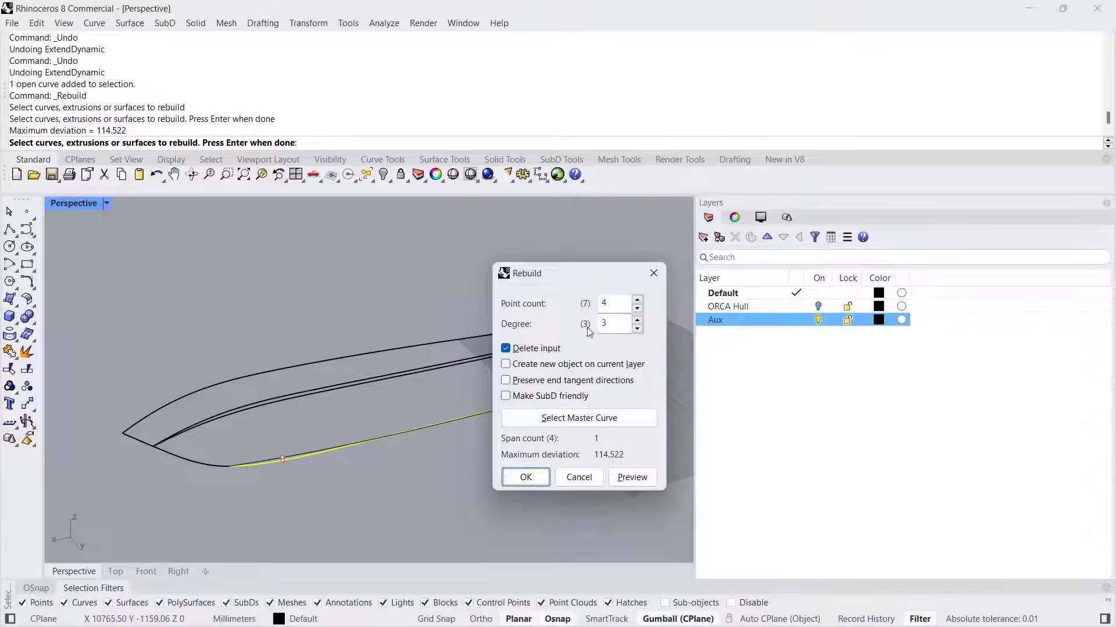
pyautogui.doubleClick(602, 304)
pyautogui.write('6')
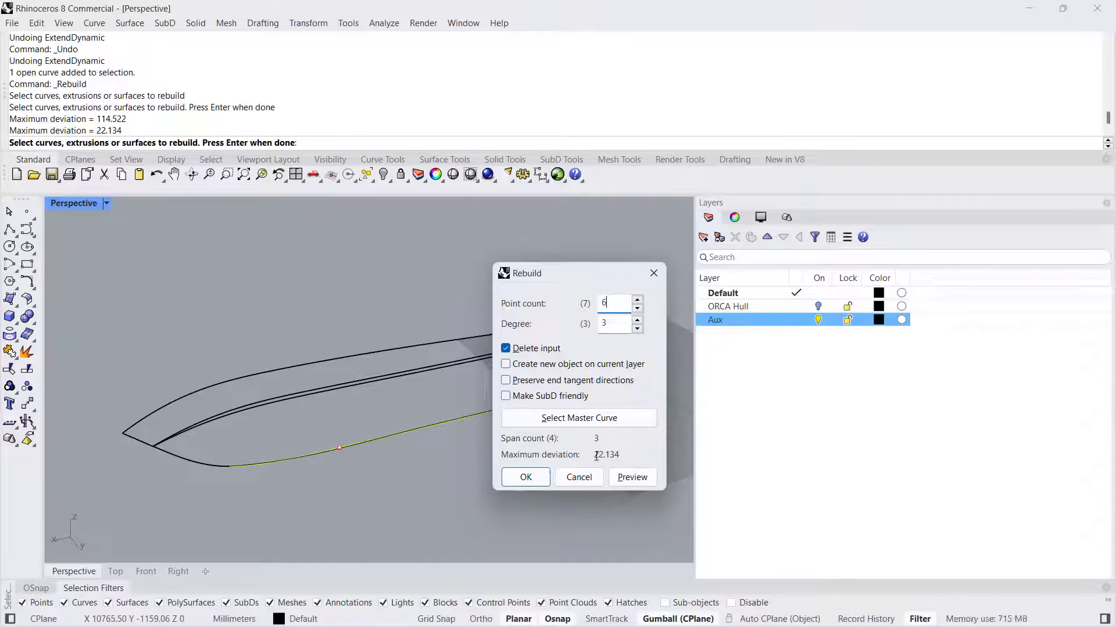
pyautogui.moveTo(596, 457); pyautogui.dragTo(619, 456)
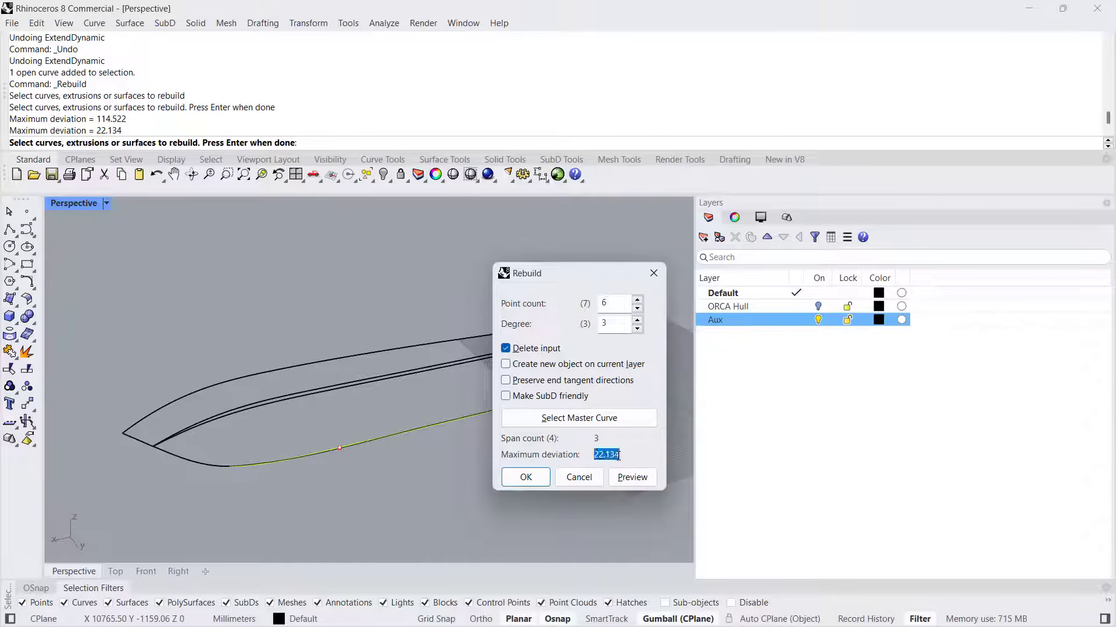
pyautogui.click(527, 481)
pyautogui.moveTo(573, 378); pyautogui.dragTo(553, 374, button='right')
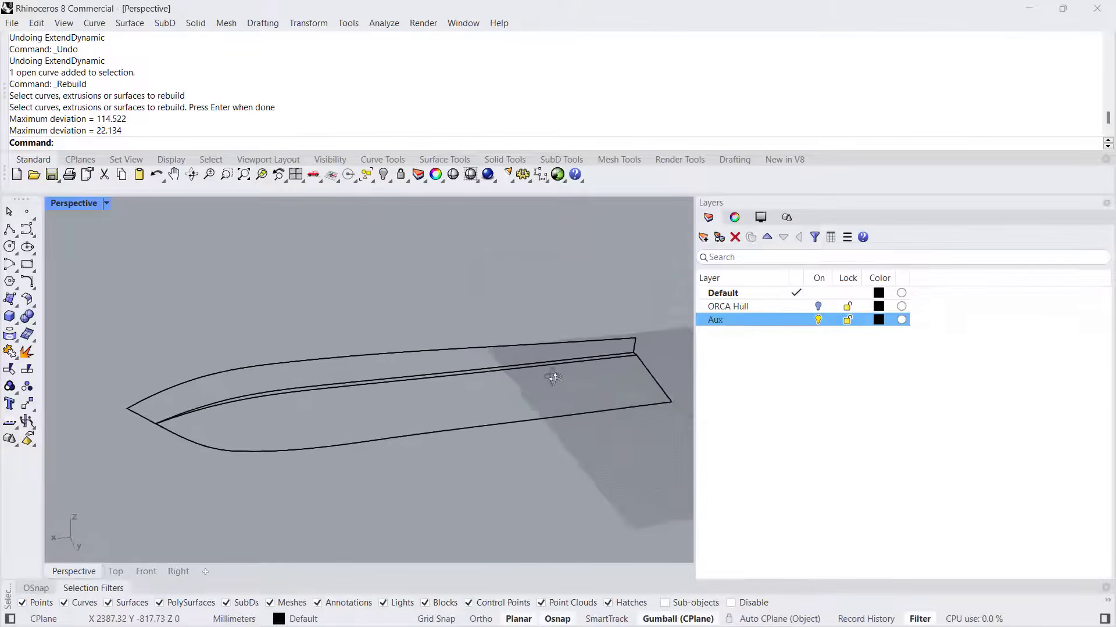
# Step: Rebuild the lower chine curve and the upper chine curve with 6 points at degree 3, deleting the input curves
pyautogui.click(563, 368)
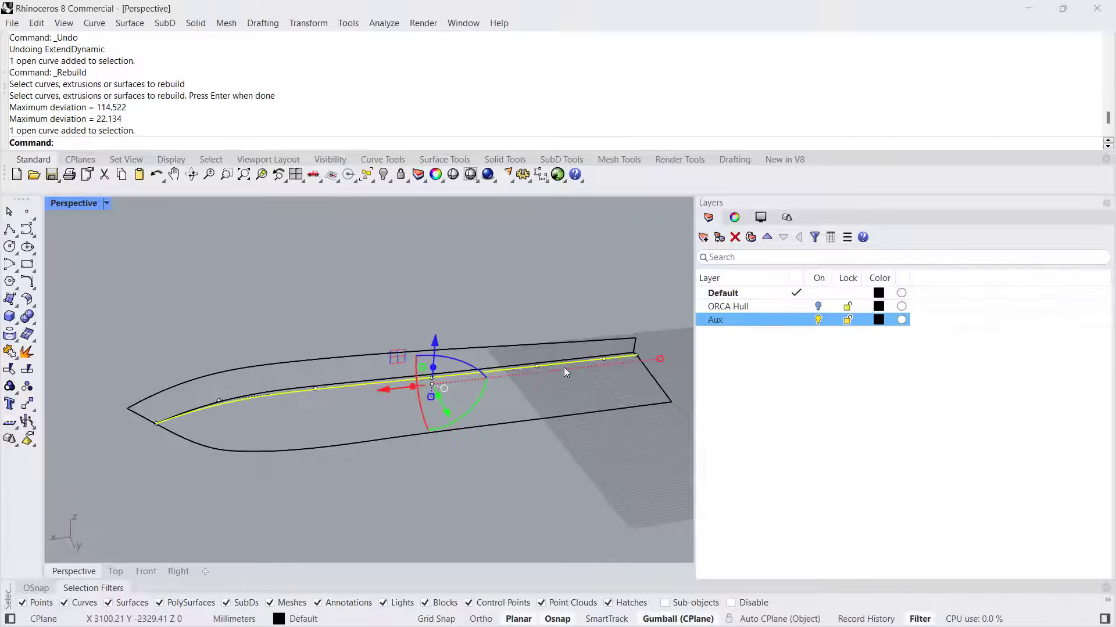
pyautogui.rightClick(506, 395)
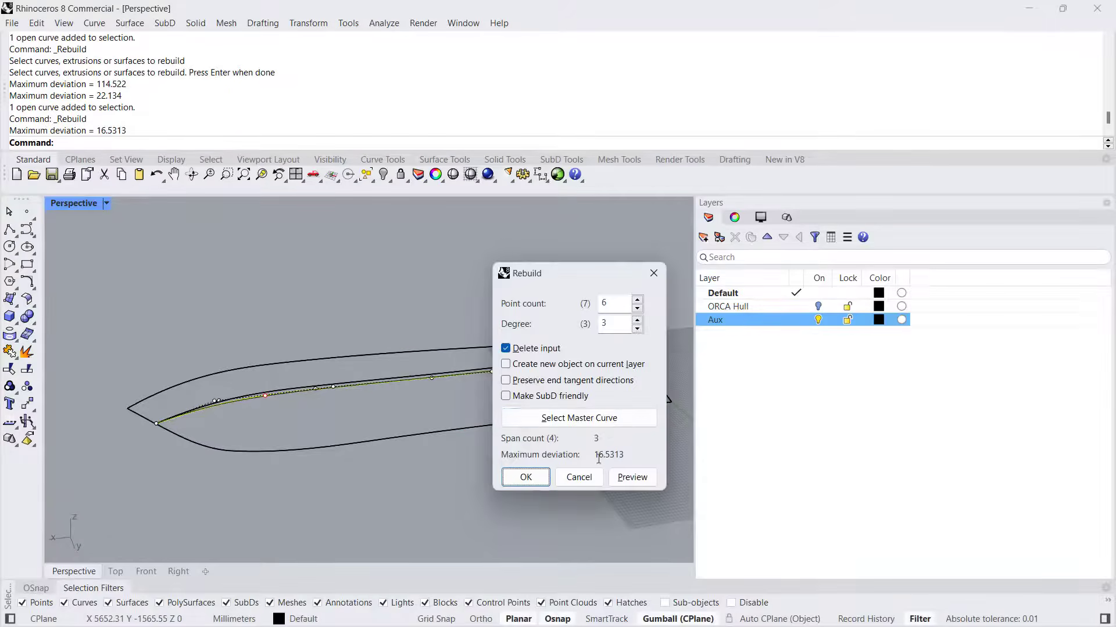
pyautogui.moveTo(600, 457); pyautogui.dragTo(606, 465)
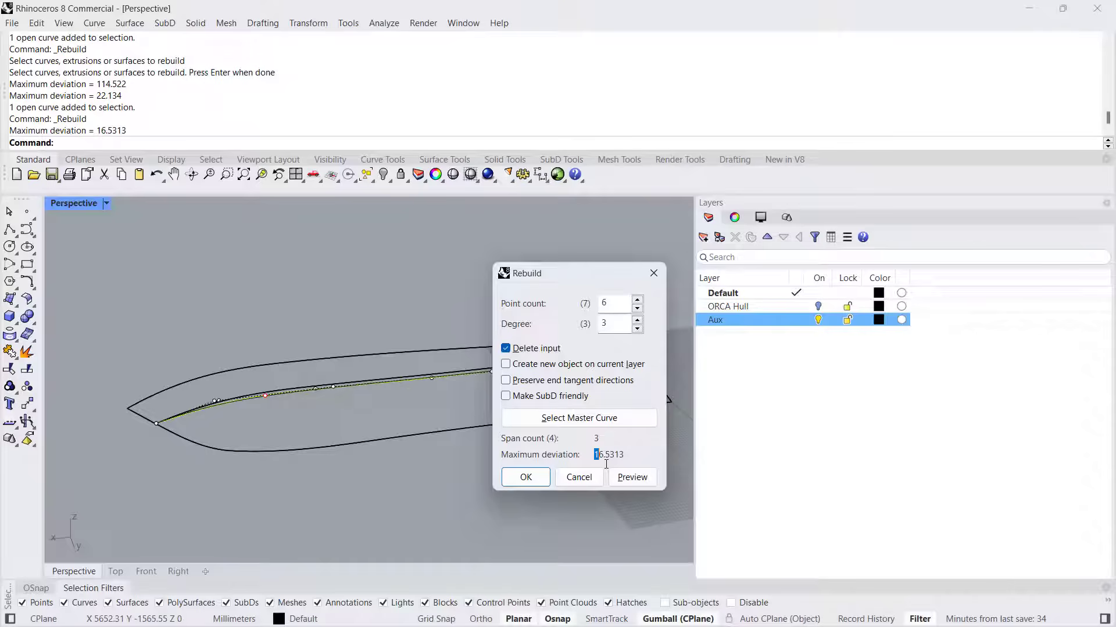
pyautogui.click(545, 477)
pyautogui.rightClick(527, 362)
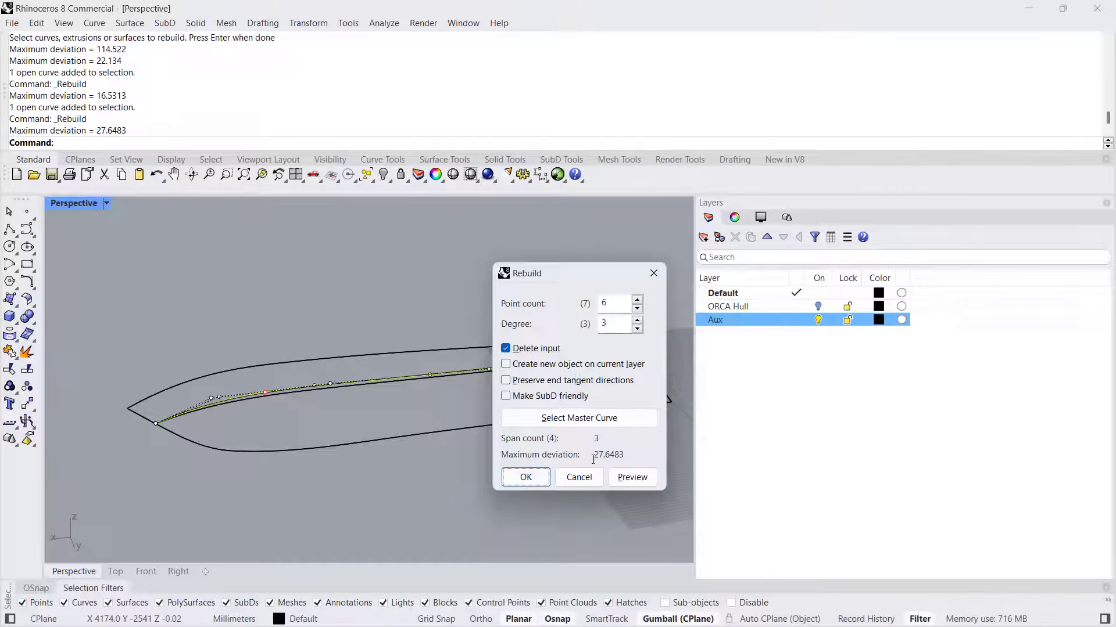
pyautogui.click(544, 477)
# Step: Rebuild the sheer curve with 6 points at degree 3, deleting the input curve
pyautogui.click(555, 343)
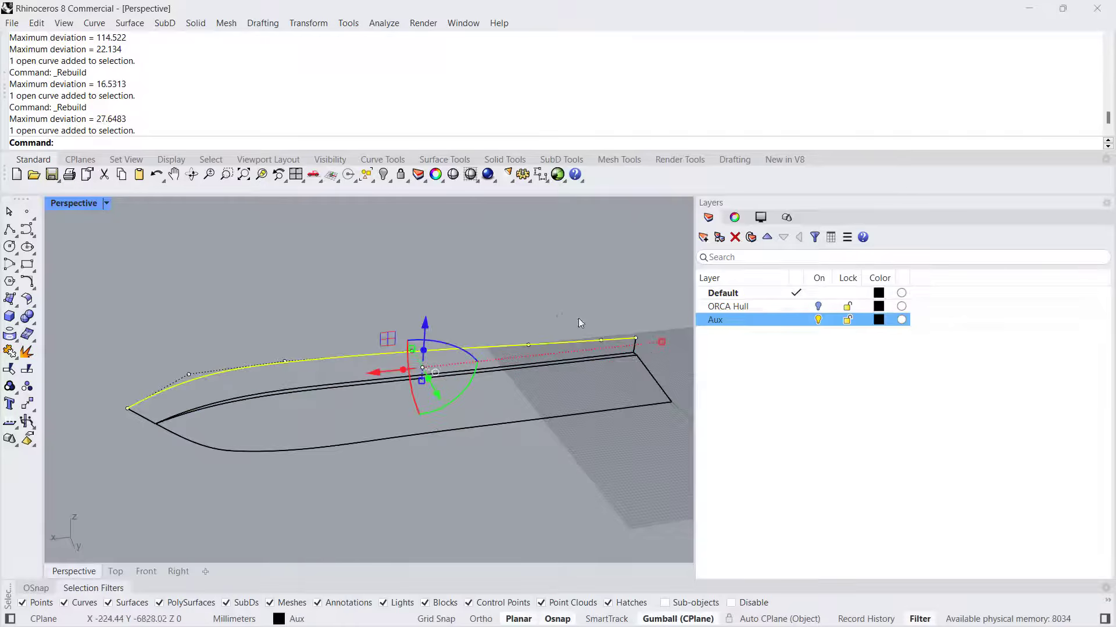
pyautogui.moveTo(576, 319); pyautogui.dragTo(594, 324, button='right')
pyautogui.rightClick(601, 327)
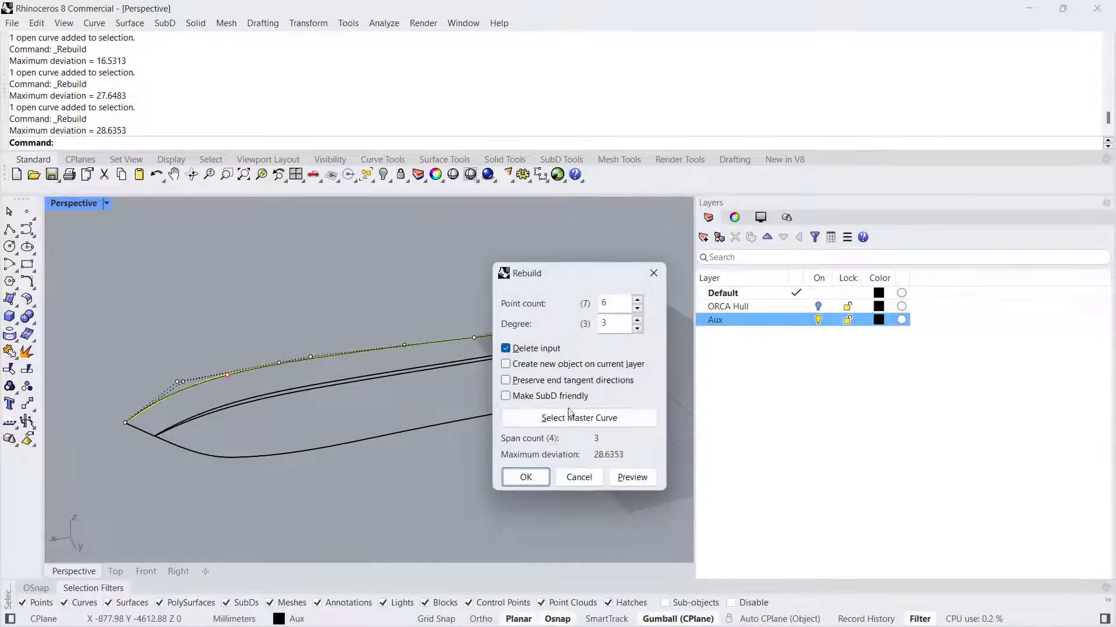
pyautogui.click(524, 477)
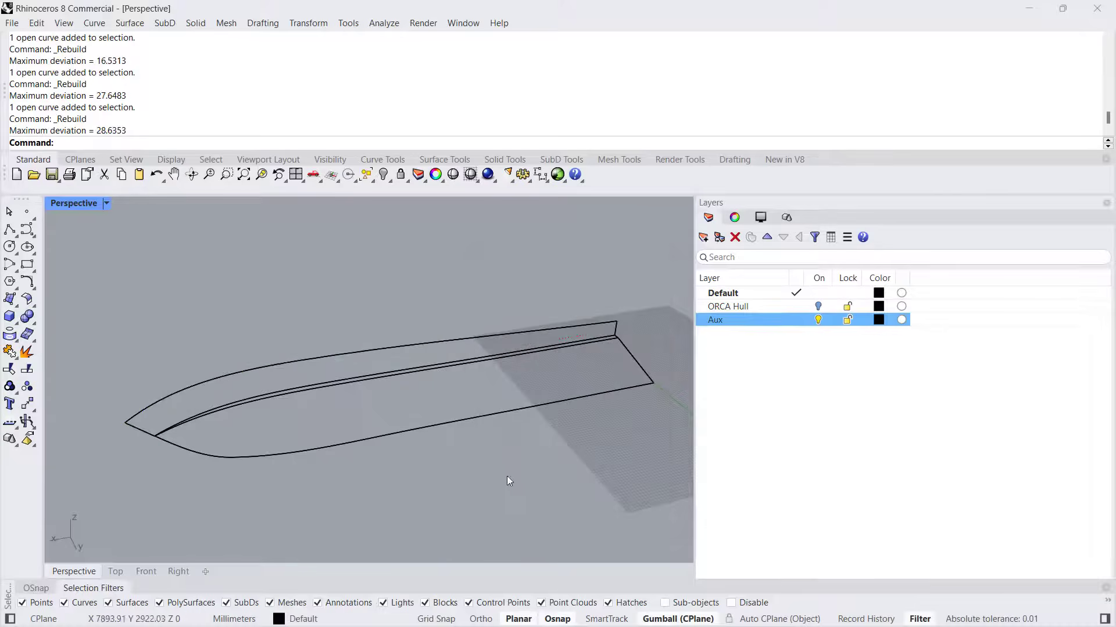
# Step: Rebuild the transom's bottom curve with 3 points at degree 2, deleting the input curve
pyautogui.moveTo(520, 468); pyautogui.dragTo(364, 442, button='right')
pyautogui.scroll(2, 368, 429)
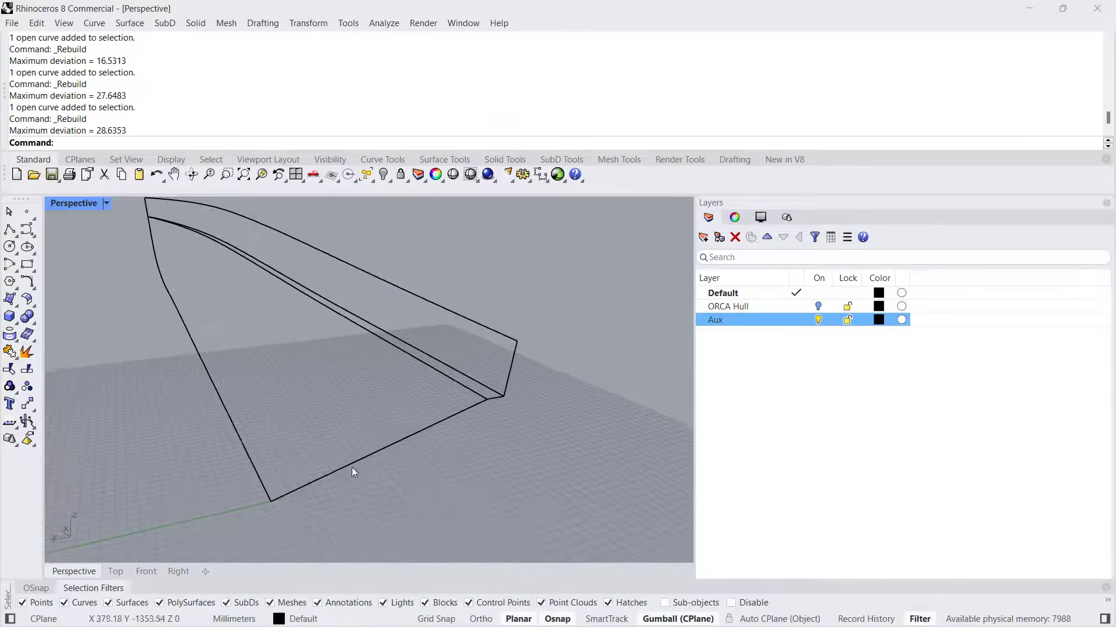
pyautogui.keyDown('shift'); pyautogui.moveTo(367, 430); pyautogui.dragTo(409, 436, button='right'); pyautogui.keyUp('shift')
pyautogui.click(436, 447)
pyautogui.rightClick(504, 406)
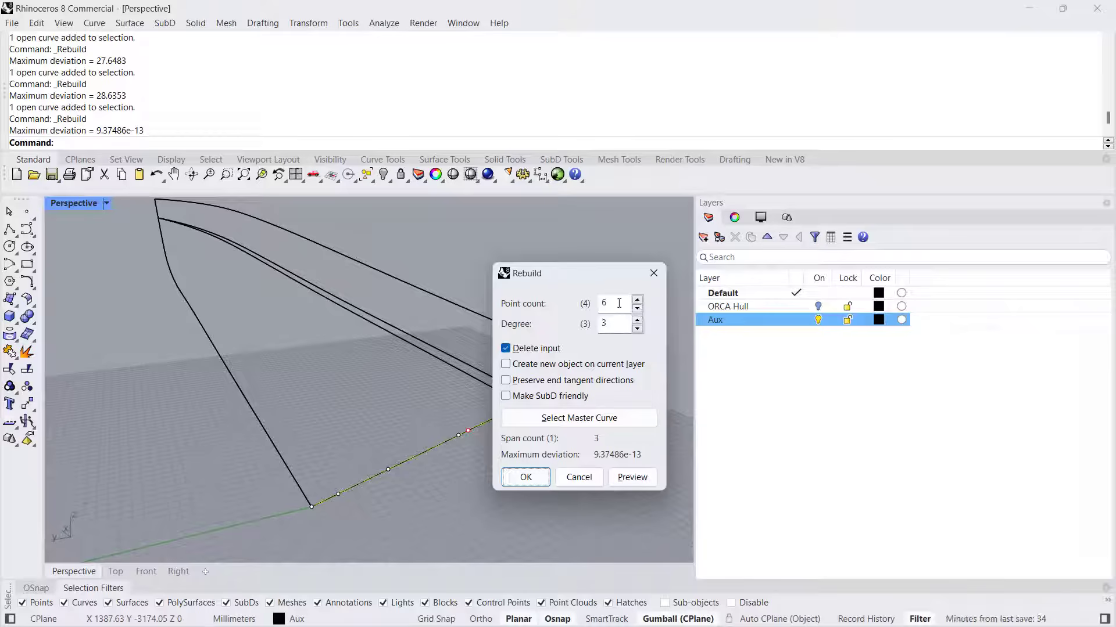
pyautogui.moveTo(619, 303); pyautogui.dragTo(595, 300)
pyautogui.write('3')
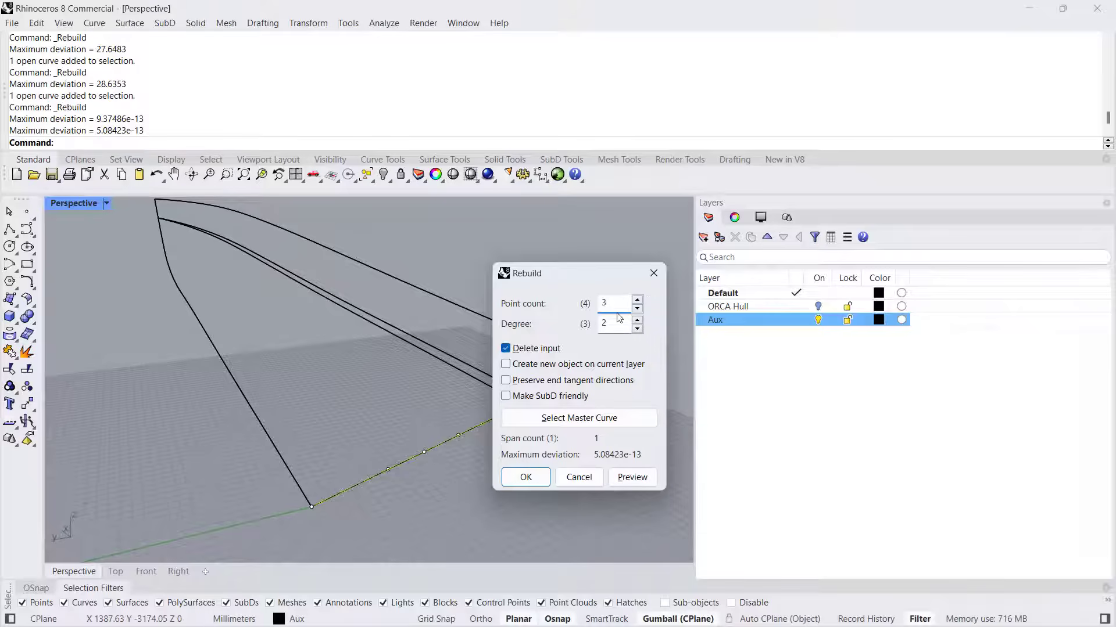
pyautogui.click(526, 477)
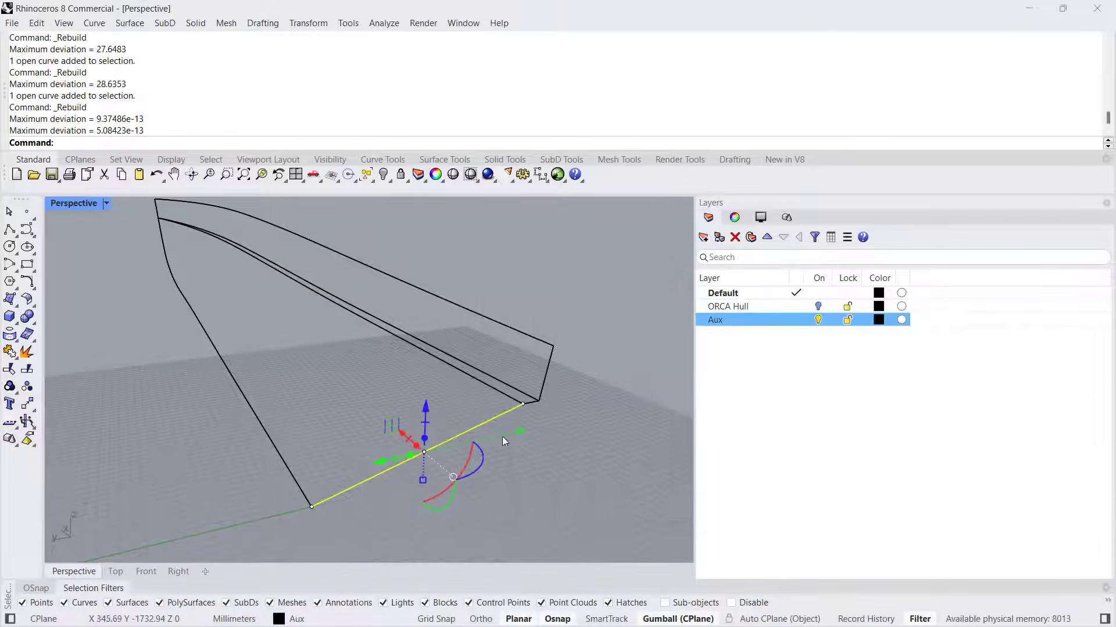
# Step: Rebuild the short transom segment between the two chines with 2 points at degree 1, deleting the input curve
pyautogui.moveTo(514, 429); pyautogui.dragTo(546, 413, button='right')
pyautogui.scroll(4, 546, 414)
pyautogui.click(553, 407)
pyautogui.rightClick(567, 411)
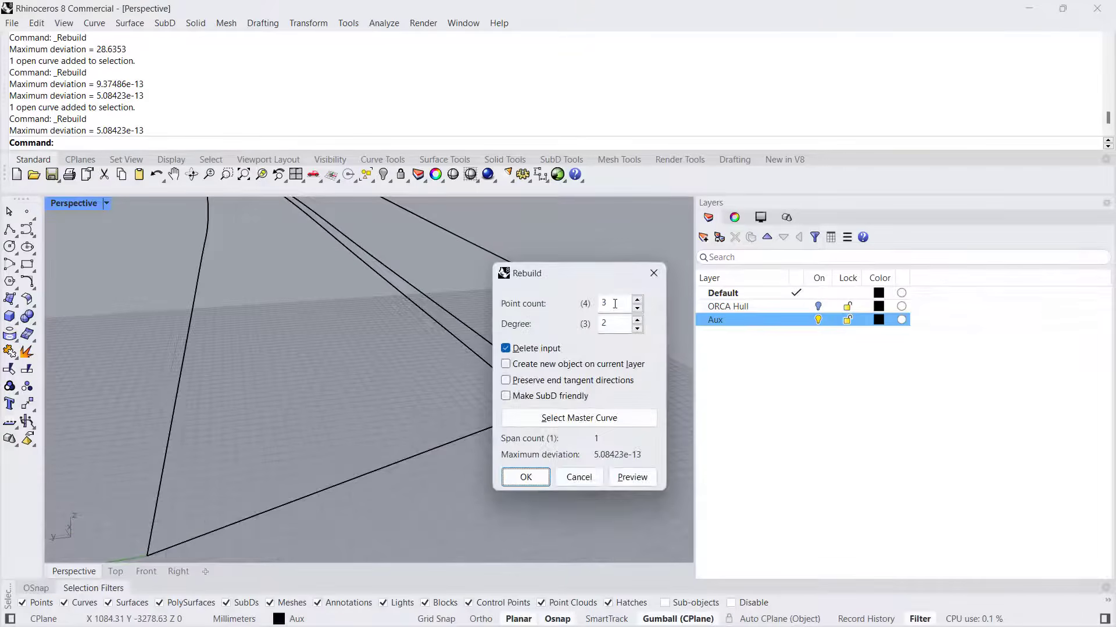
pyautogui.click(637, 309)
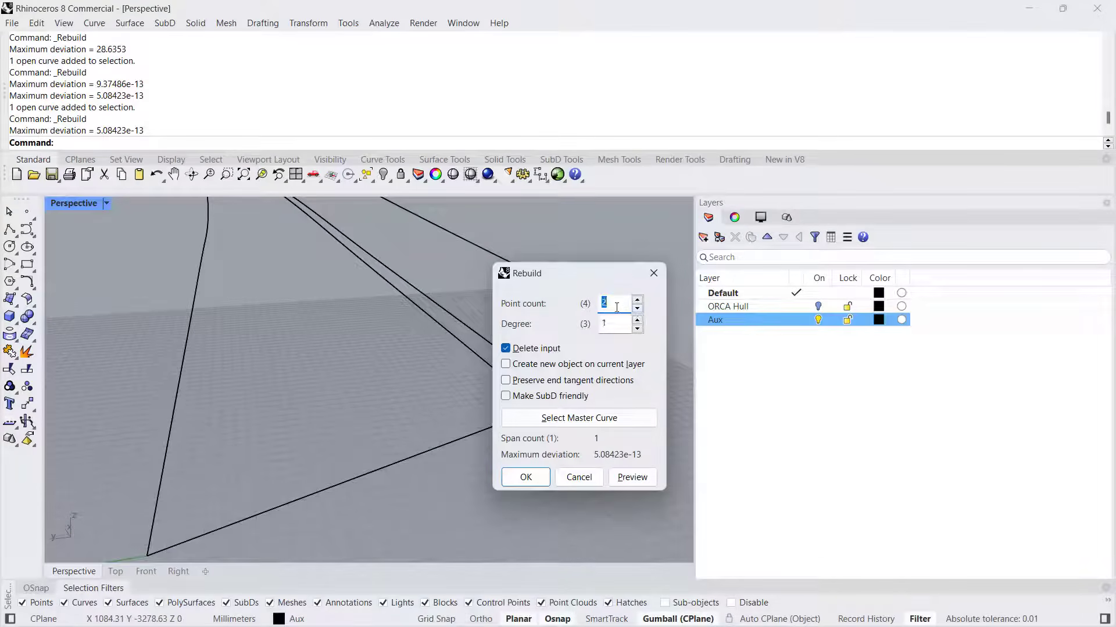
pyautogui.click(541, 480)
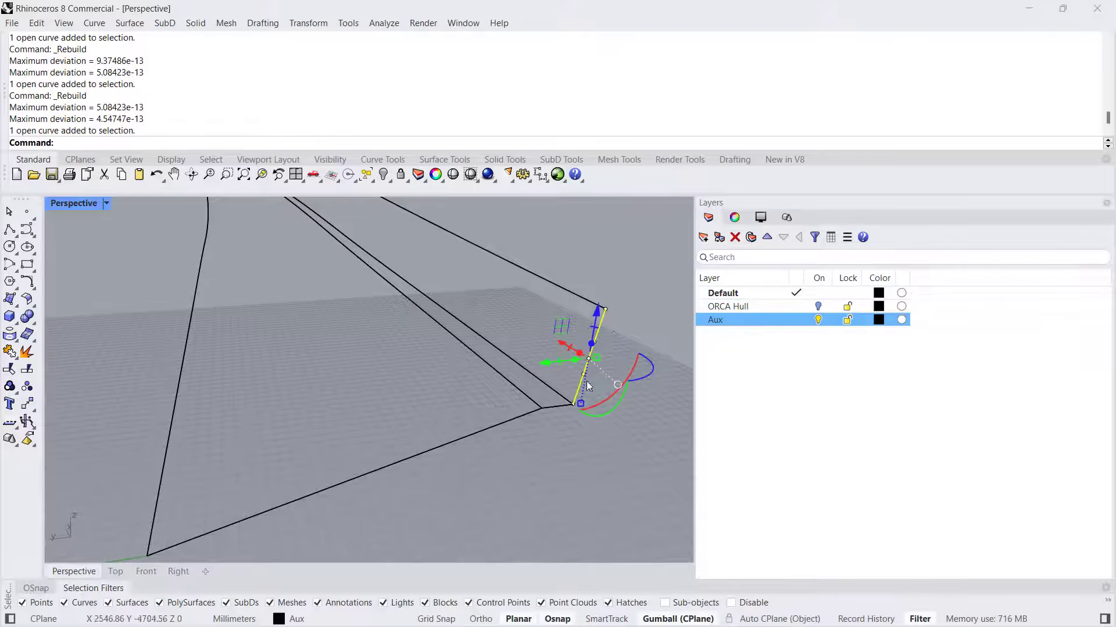
# Step: Rebuild the transom side segment between the upper chine and the sheer with 3 points at degree 2
pyautogui.rightClick(614, 320)
pyautogui.click(637, 320)
pyautogui.click(527, 473)
# Step: Rebuild the lower stem curve with 3 points at degree 2, preserving end tangent directions and deleting the input
pyautogui.scroll(-5, 436, 423)
pyautogui.moveTo(410, 410); pyautogui.dragTo(388, 401, button='right')
pyautogui.click(390, 382)
pyautogui.rightClick(429, 490)
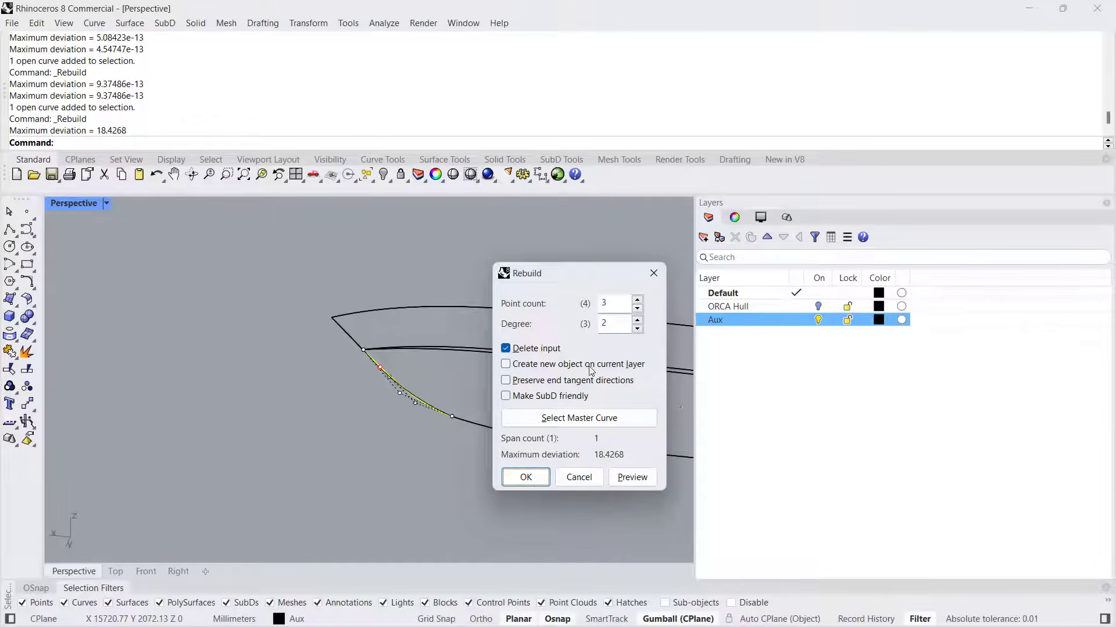
pyautogui.click(514, 384)
pyautogui.click(525, 477)
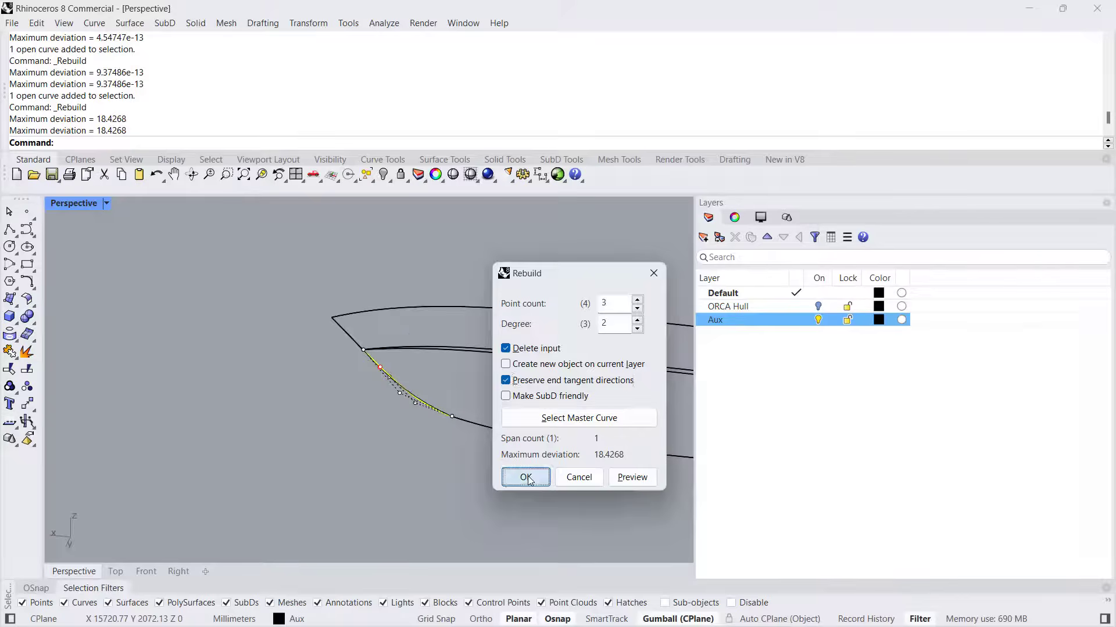
# Step: Check the geometric continuity where the lower stem curve meets the keel curve
pyautogui.click(480, 427)
pyautogui.click(441, 409)
pyautogui.click(475, 423)
pyautogui.click(465, 420)
pyautogui.click(464, 420)
pyautogui.click(431, 410)
pyautogui.click(501, 431)
pyautogui.click(529, 396)
pyautogui.click(15, 426)
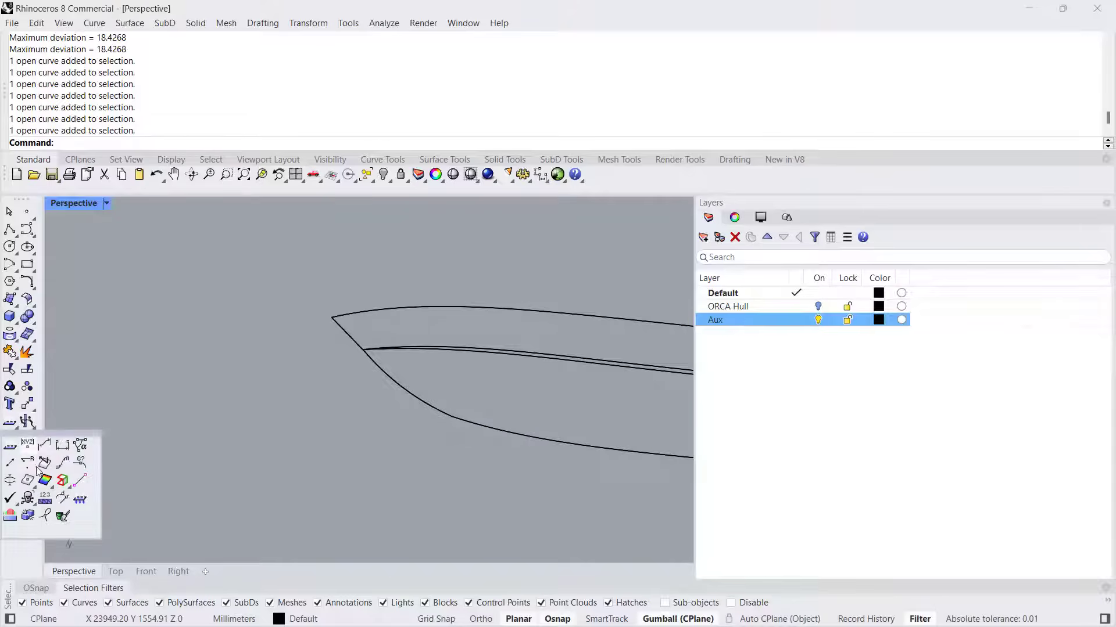
pyautogui.click(84, 463)
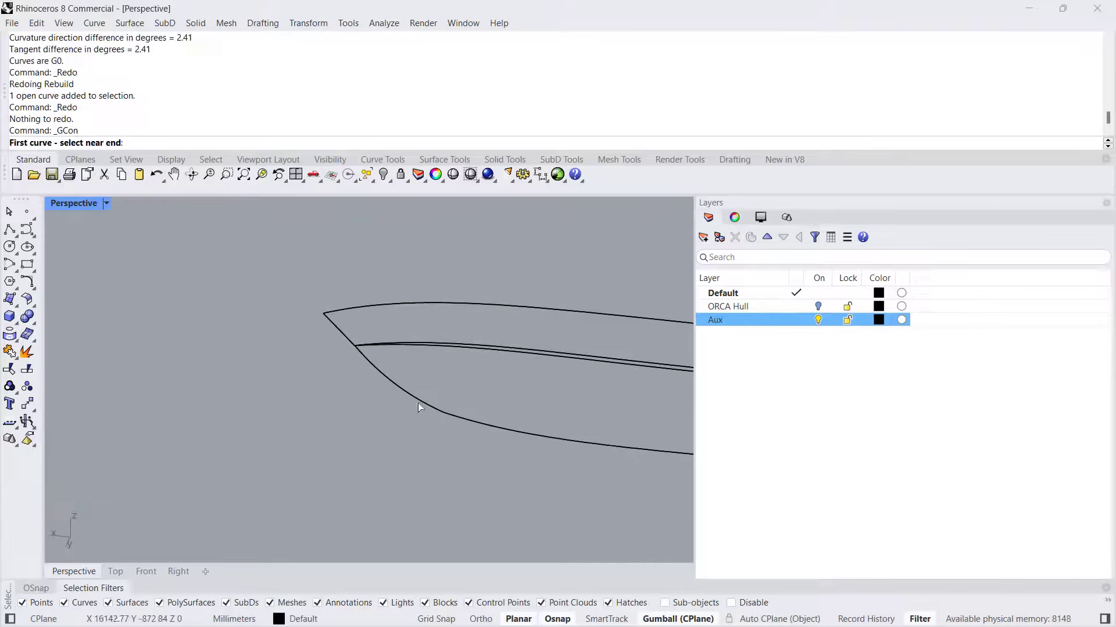
pyautogui.click(417, 402)
pyautogui.click(455, 418)
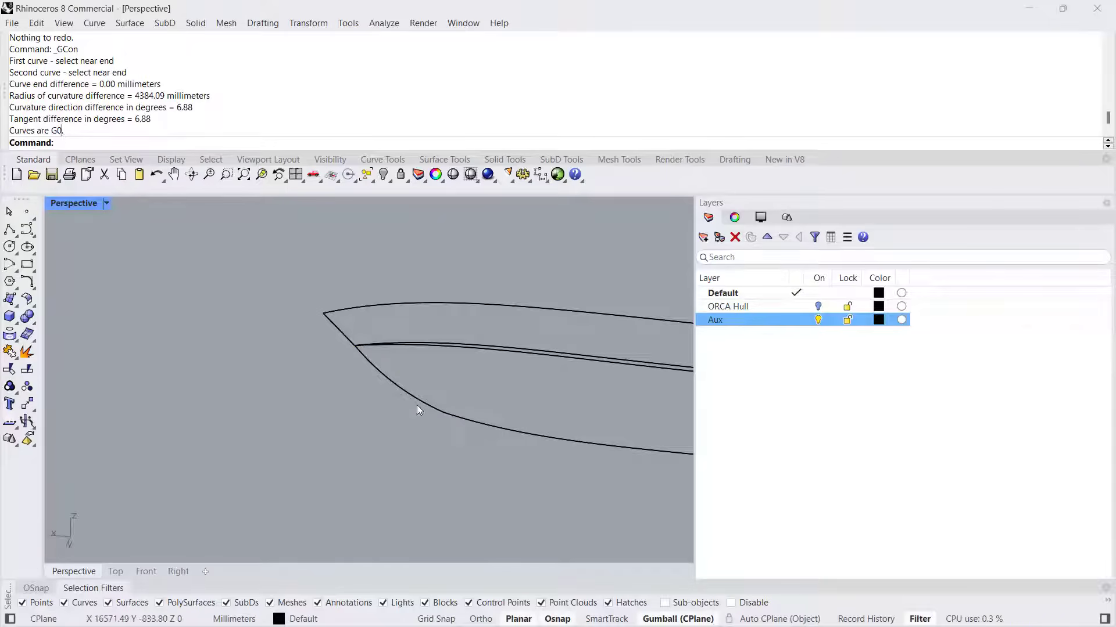
# Step: Match the lower stem curve to the keel curve with tangency, averaging the curves and preserving tangency at the other end
pyautogui.keyDown('shift'); pyautogui.moveTo(486, 393); pyautogui.dragTo(400, 400, button='right'); pyautogui.keyUp('shift')
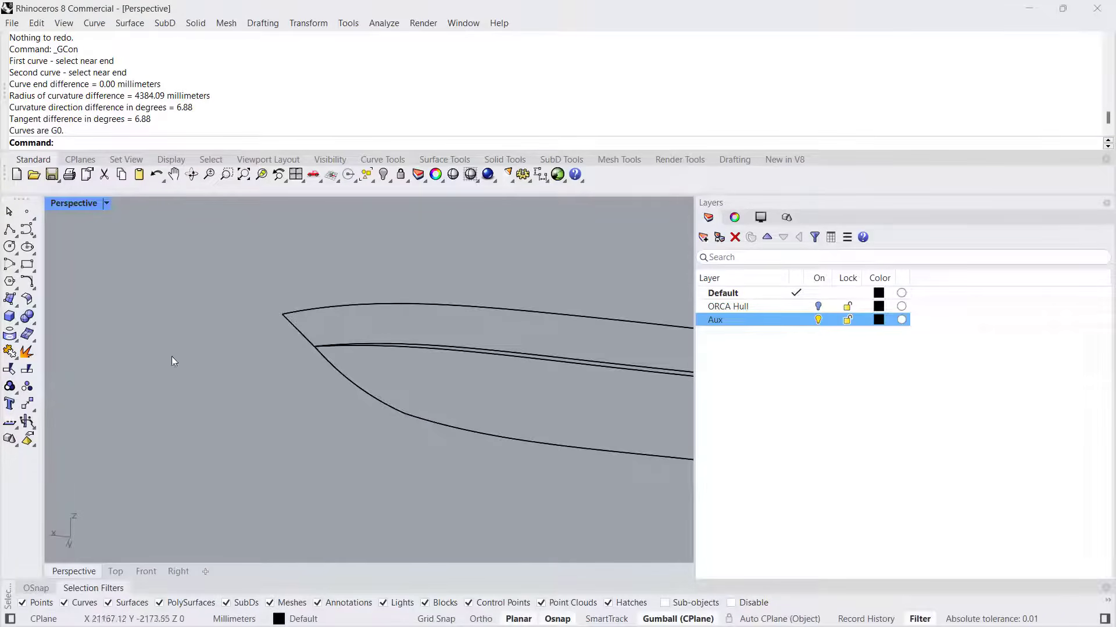
pyautogui.click(30, 293)
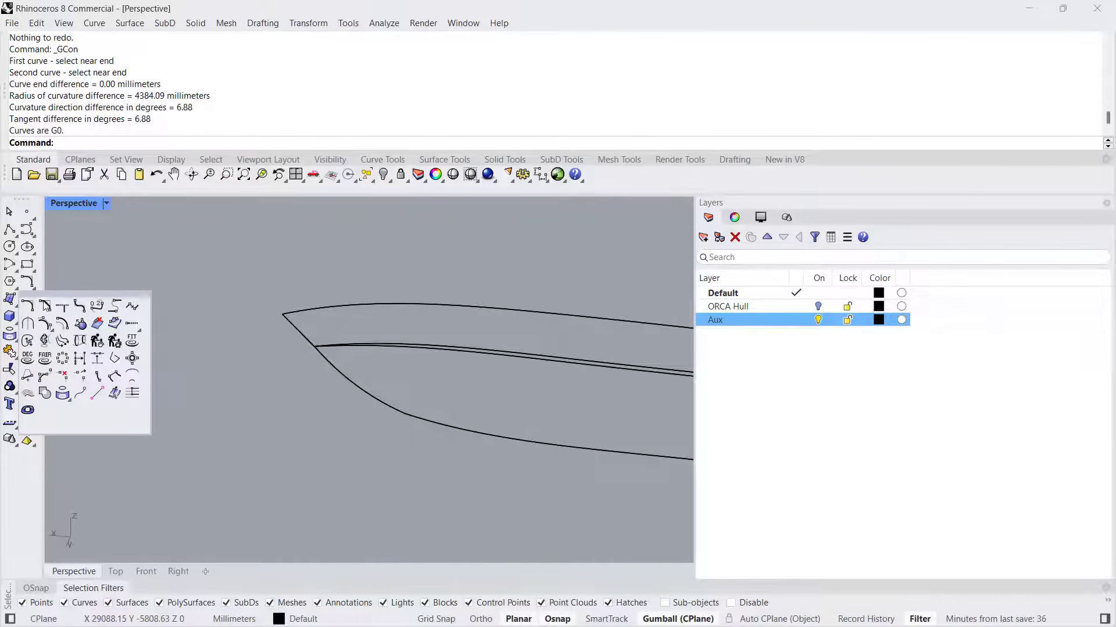
pyautogui.click(125, 315)
pyautogui.click(393, 409)
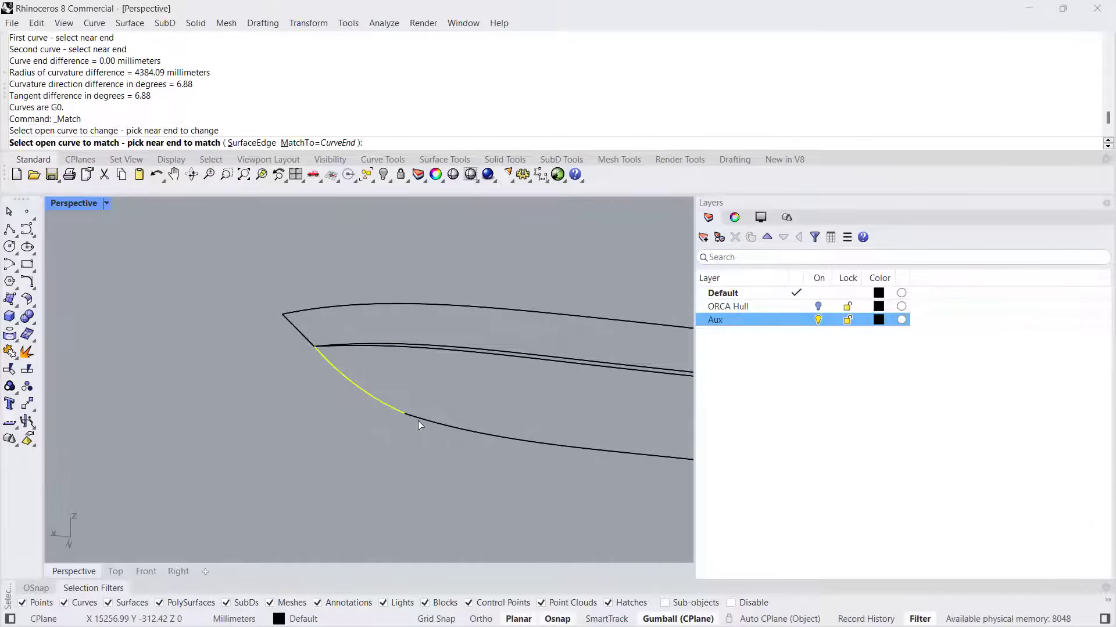
pyautogui.click(417, 420)
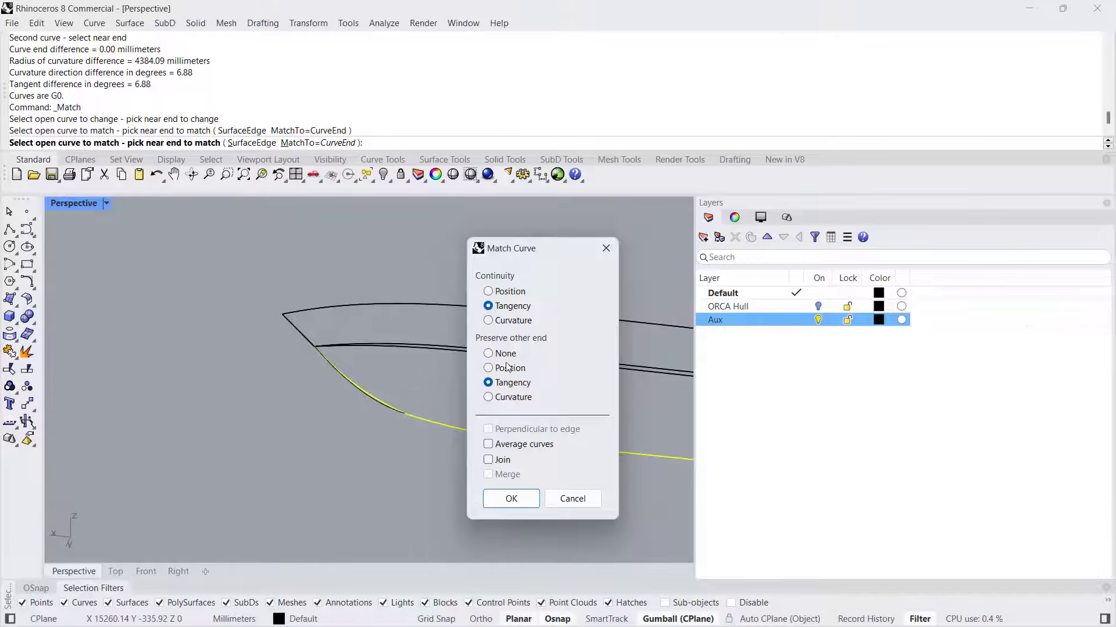
pyautogui.click(496, 445)
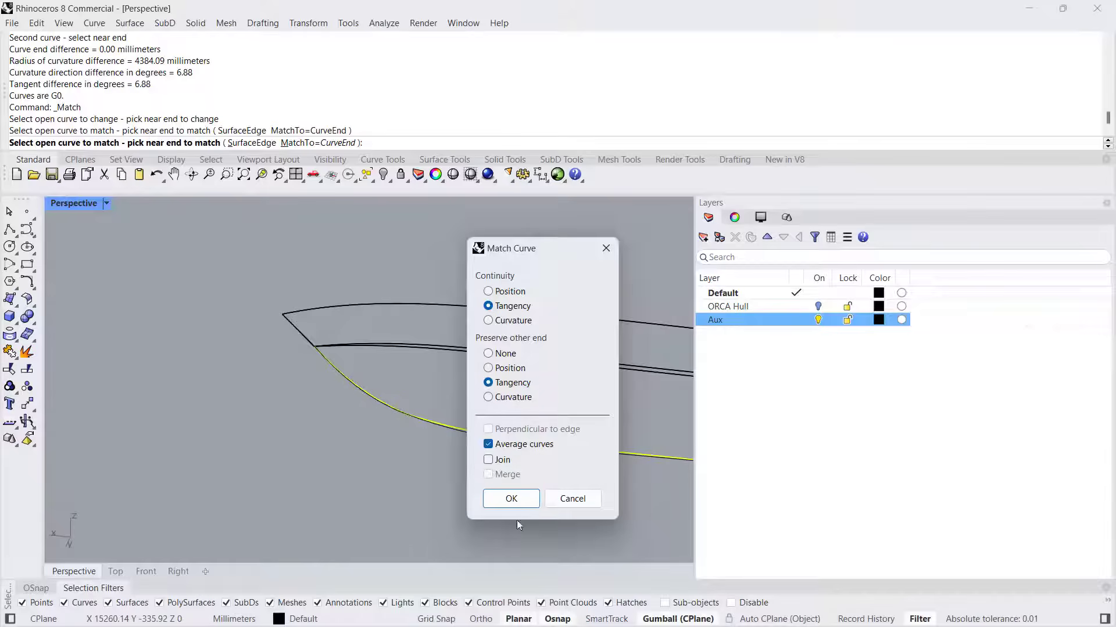
pyautogui.click(511, 500)
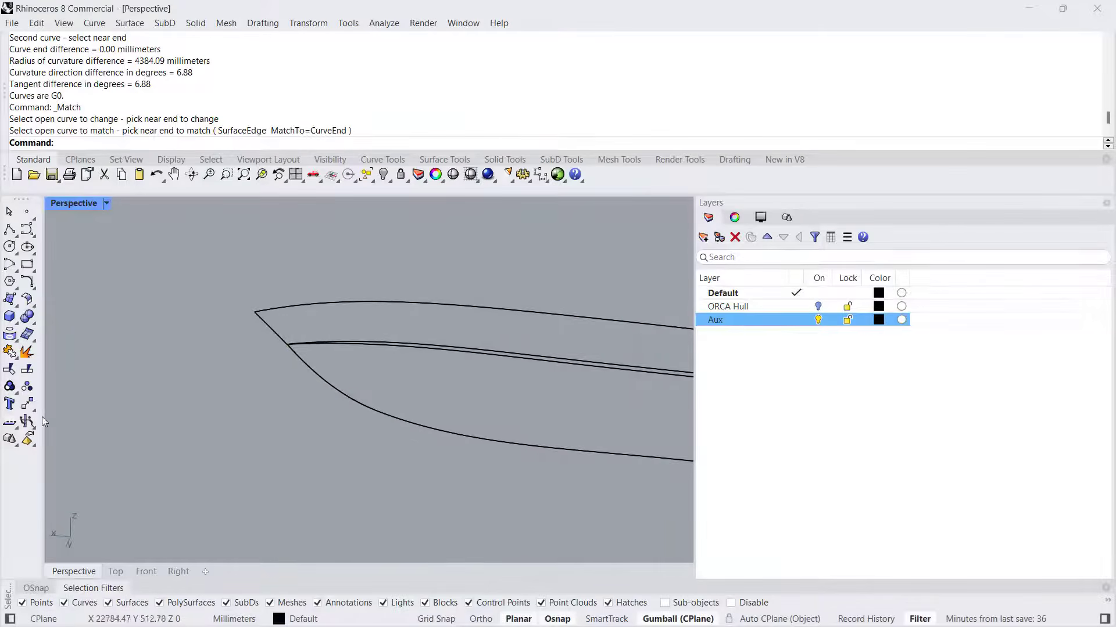
# Step: Recheck the geometric continuity between the matched lower stem and keel curves, and clear the selection
pyautogui.click(13, 425)
pyautogui.click(72, 465)
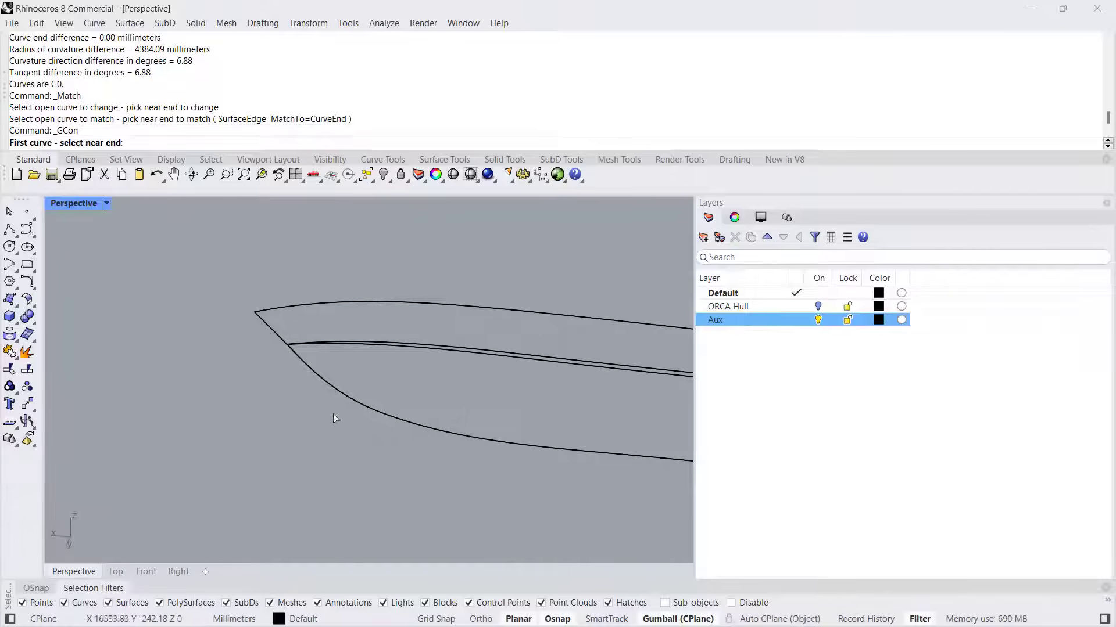
pyautogui.click(362, 405)
pyautogui.click(387, 418)
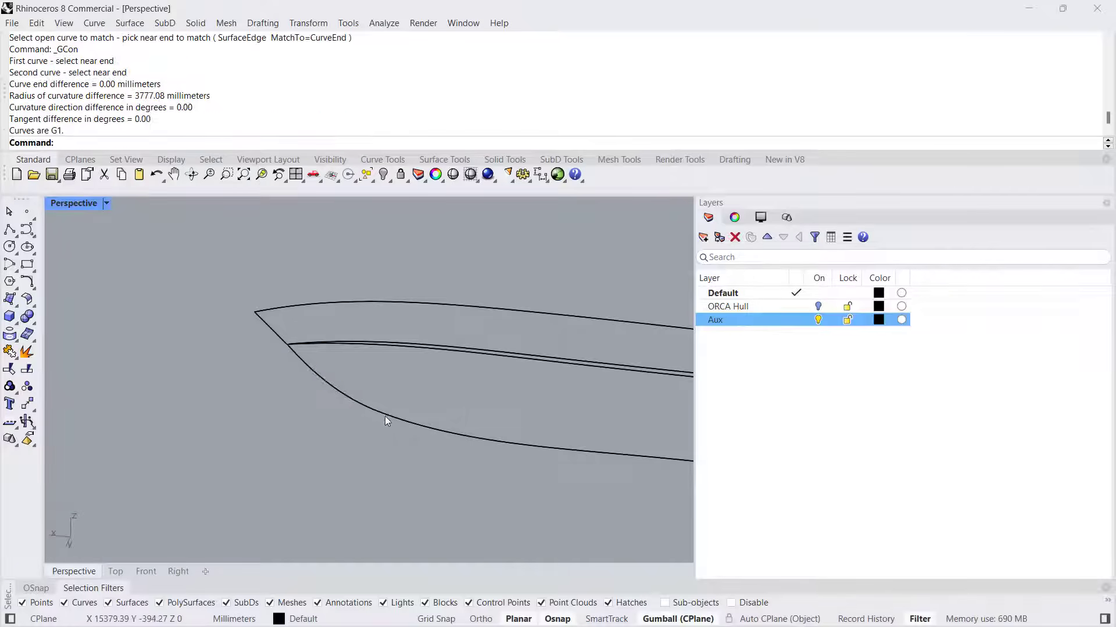
pyautogui.moveTo(65, 130); pyautogui.dragTo(54, 131)
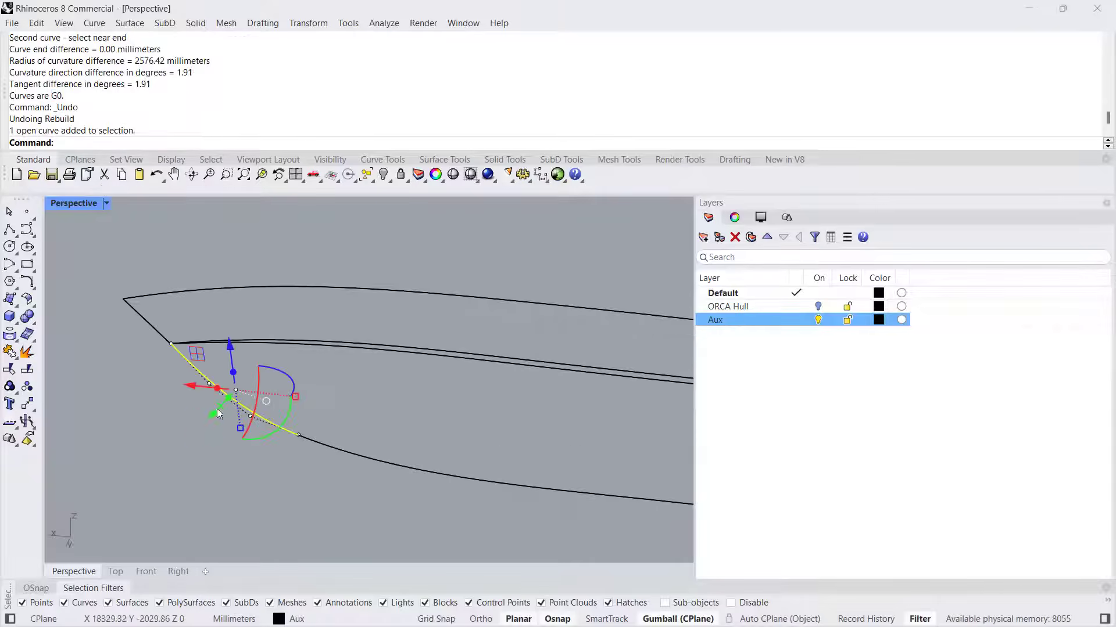
pyautogui.press('Escape')
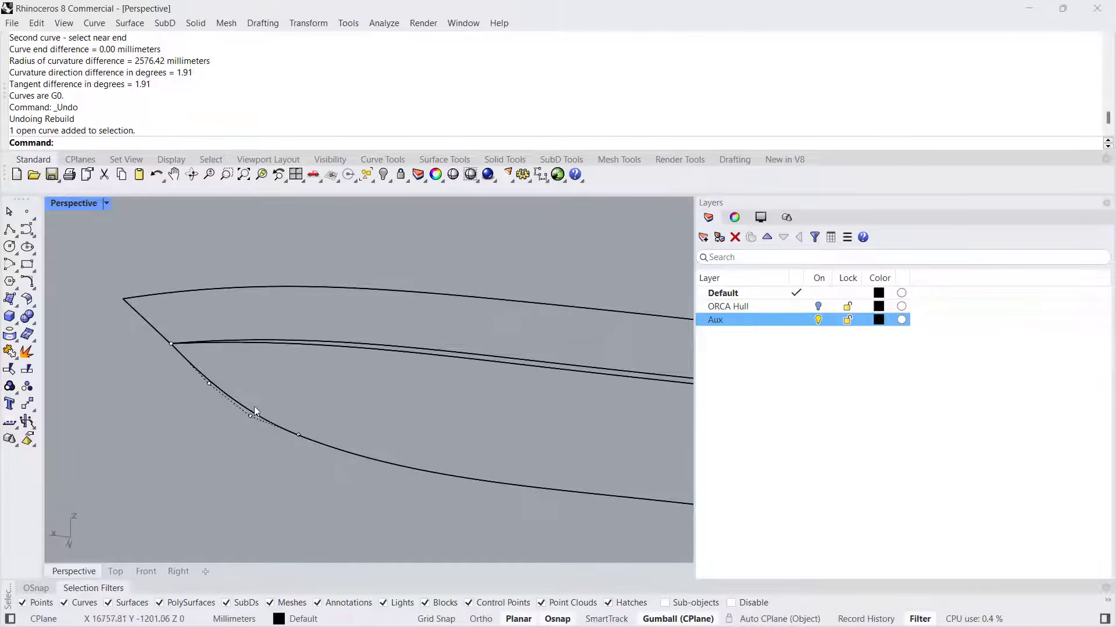
# Step: Rebuild the transom's bottom curve with a higher degree, preserving end tangent directions and deleting the input
pyautogui.scroll(-12, 254, 409)
pyautogui.keyDown('shift'); pyautogui.moveTo(597, 421); pyautogui.dragTo(472, 443, button='right'); pyautogui.keyUp('shift')
pyautogui.scroll(8, 471, 439)
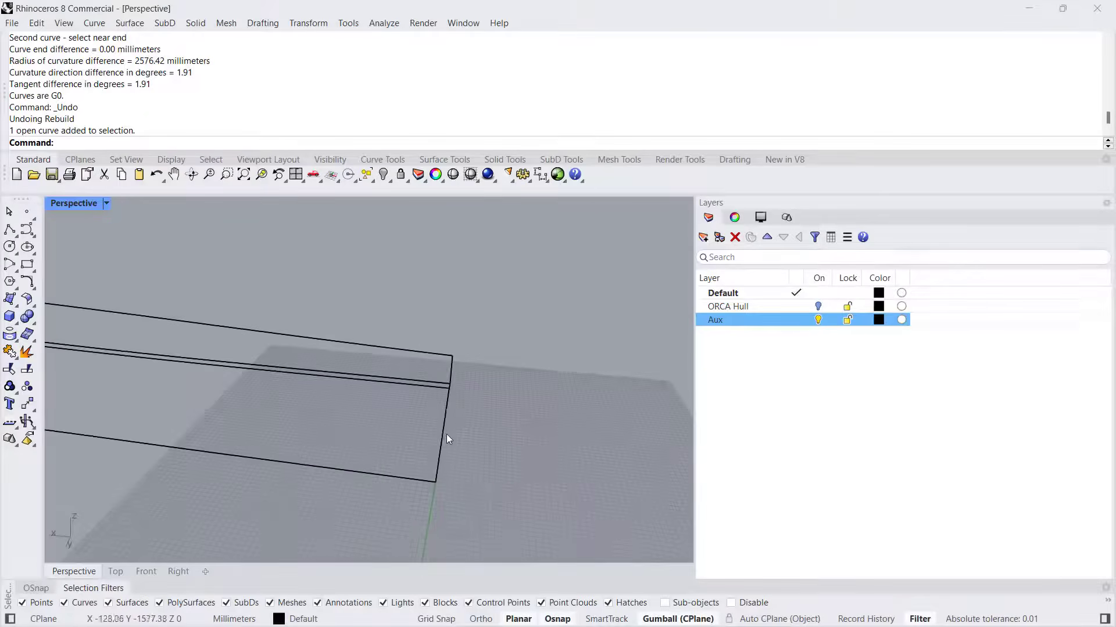
pyautogui.click(444, 434)
pyautogui.moveTo(645, 444); pyautogui.dragTo(419, 404, button='right')
pyautogui.scroll(-4, 375, 388)
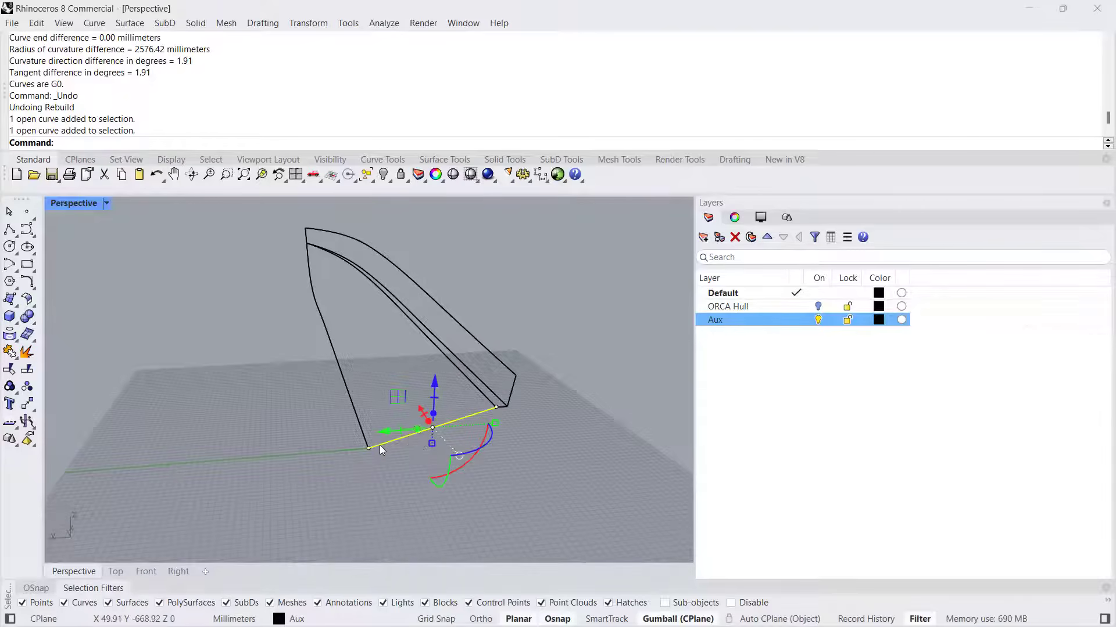
pyautogui.moveTo(309, 398); pyautogui.dragTo(469, 476, button='right')
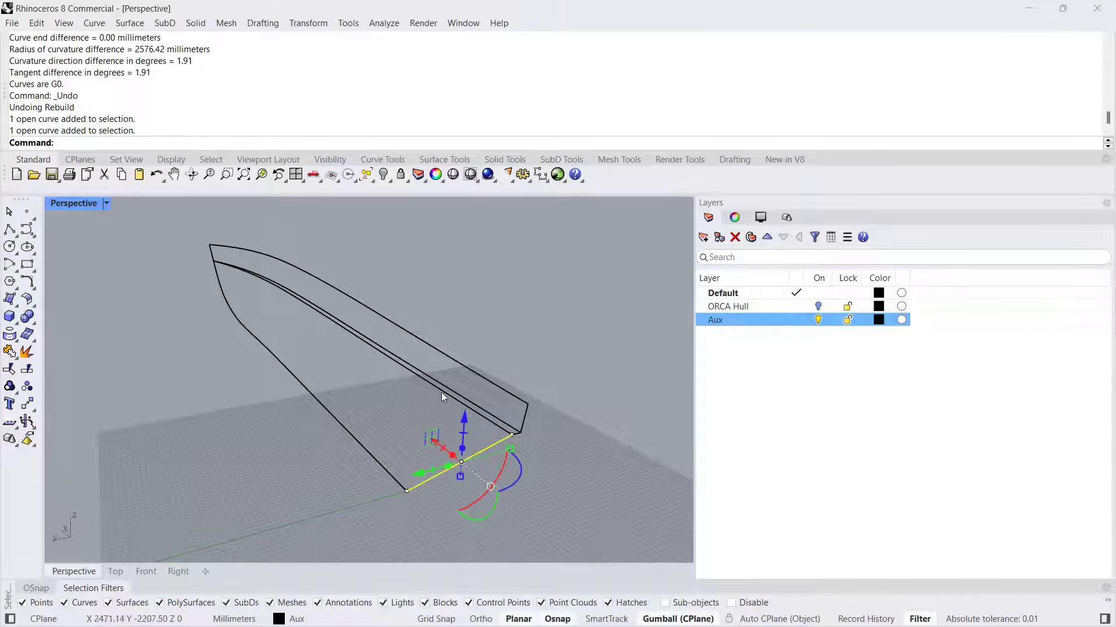
pyautogui.write('Rebuild')
pyautogui.press('Return')
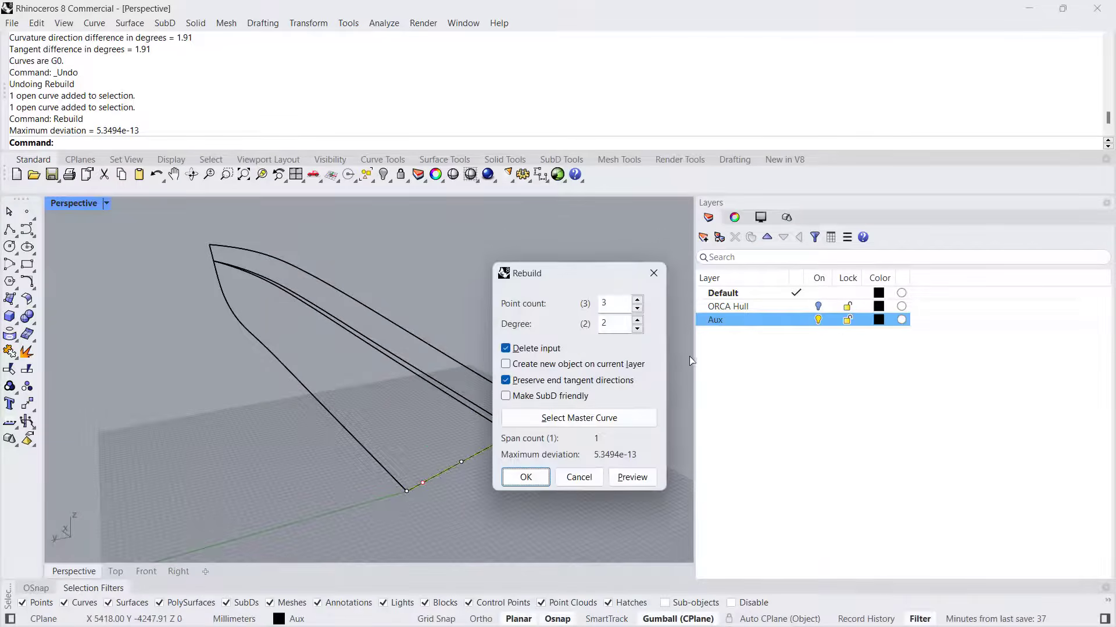
pyautogui.click(637, 319)
pyautogui.click(525, 482)
# Step: Rebuild the transom's upper side curve and the upper stem curve together, reducing the point count
pyautogui.keyDown('shift'); pyautogui.moveTo(408, 441); pyautogui.dragTo(403, 436, button='right'); pyautogui.keyUp('shift')
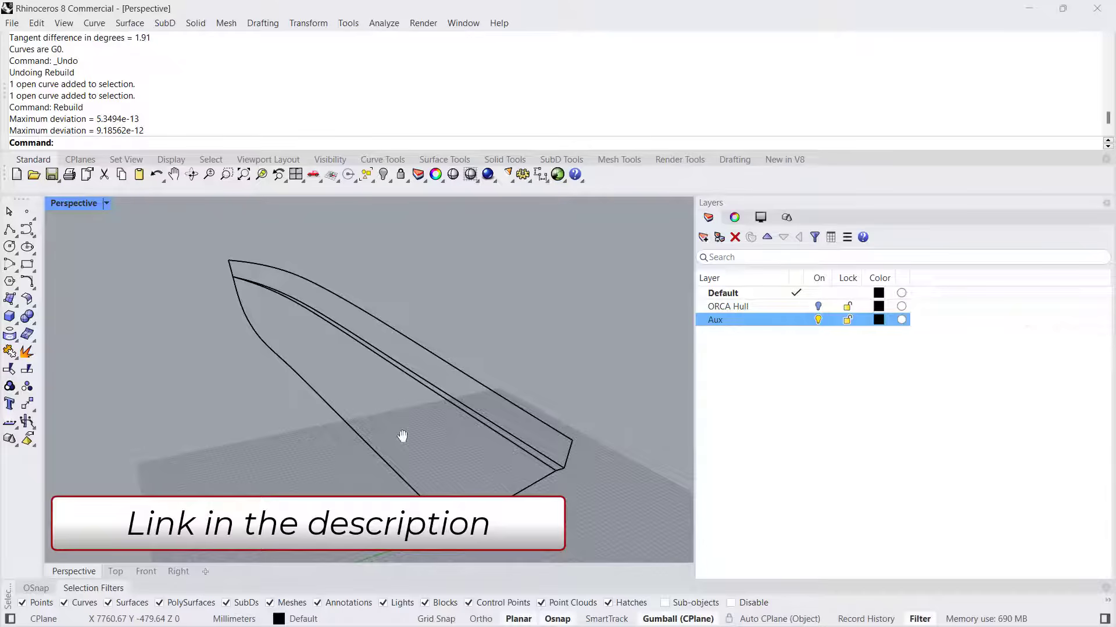
pyautogui.moveTo(402, 436); pyautogui.dragTo(671, 437, button='right')
pyautogui.click(668, 436)
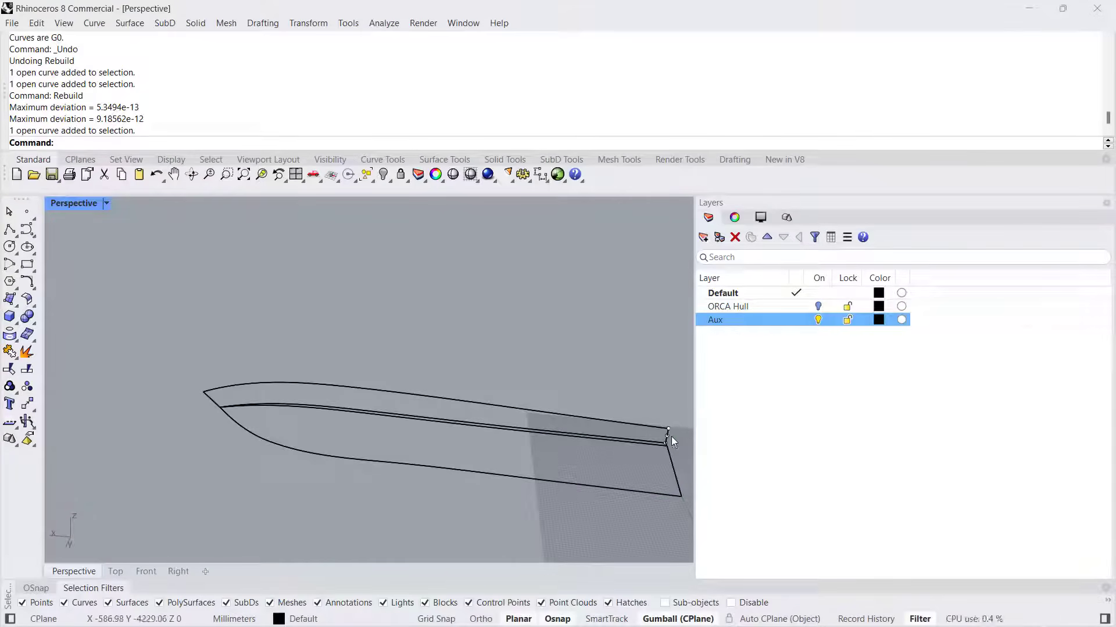
pyautogui.scroll(5, 220, 407)
pyautogui.click(199, 394)
pyautogui.write('Rebuild')
pyautogui.press('Return')
pyautogui.click(638, 308)
pyautogui.click(521, 477)
pyautogui.scroll(-2, 490, 459)
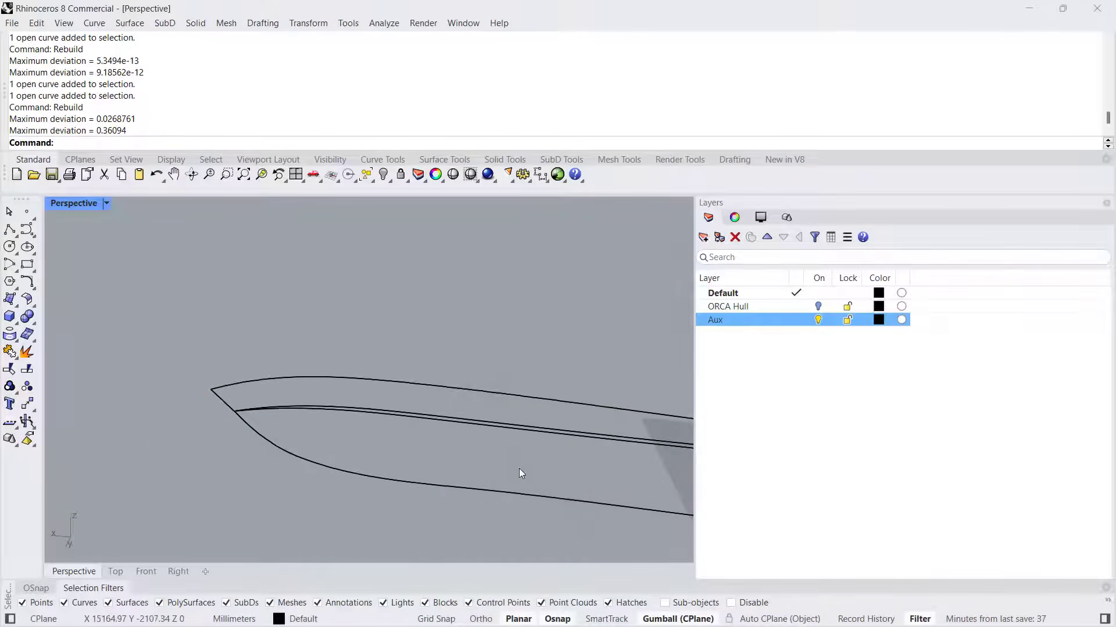
pyautogui.keyDown('shift'); pyautogui.moveTo(436, 424); pyautogui.dragTo(226, 368, button='right'); pyautogui.keyUp('shift')
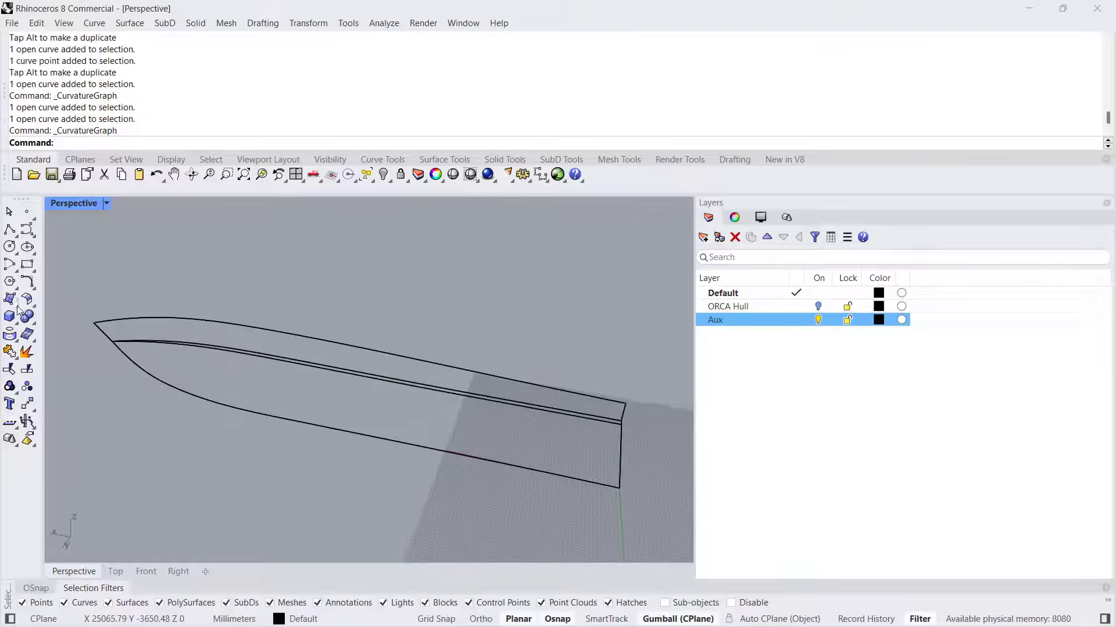
# Step: Sweep the bottom surface along the keel and lower chine rails, using the transom bottom and lower stem curves as unchanged cross sections, with rails refitted
pyautogui.click(16, 304)
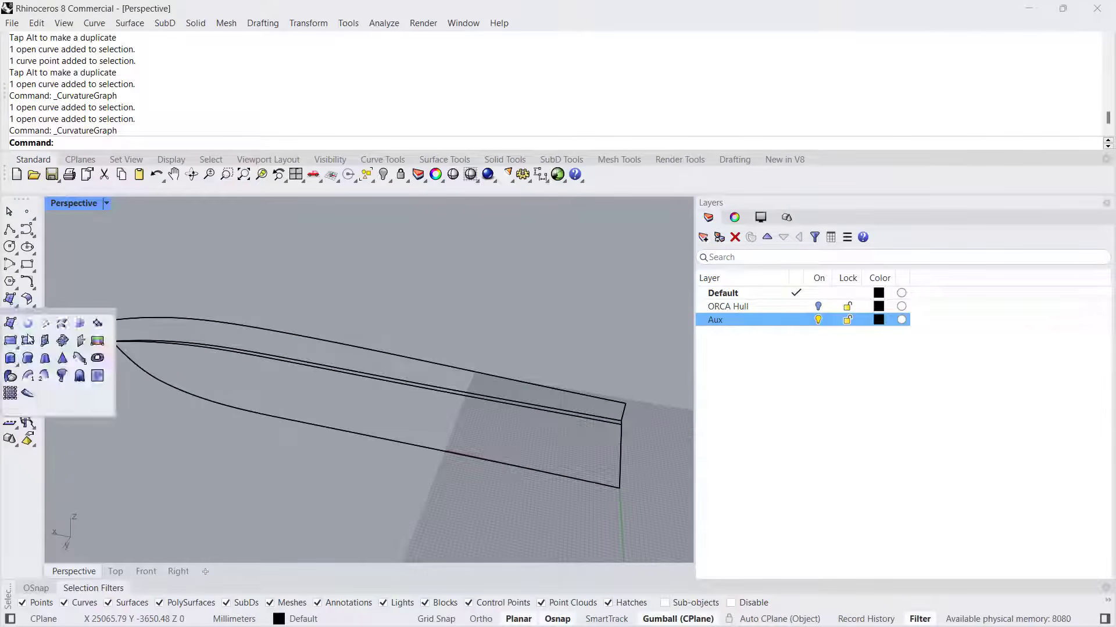
pyautogui.click(44, 379)
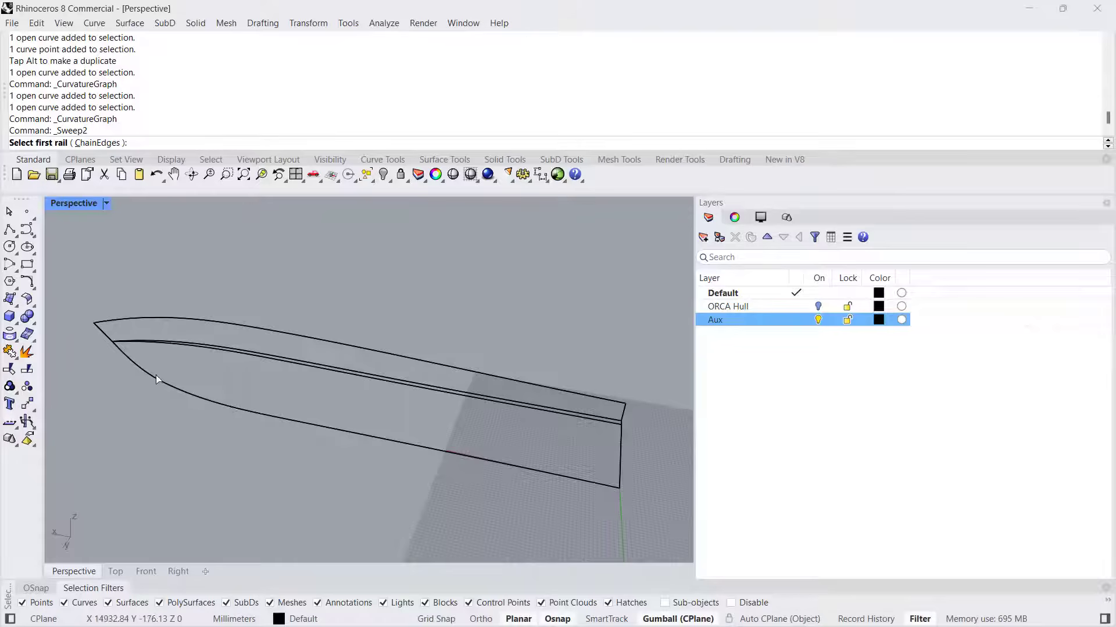
pyautogui.click(230, 406)
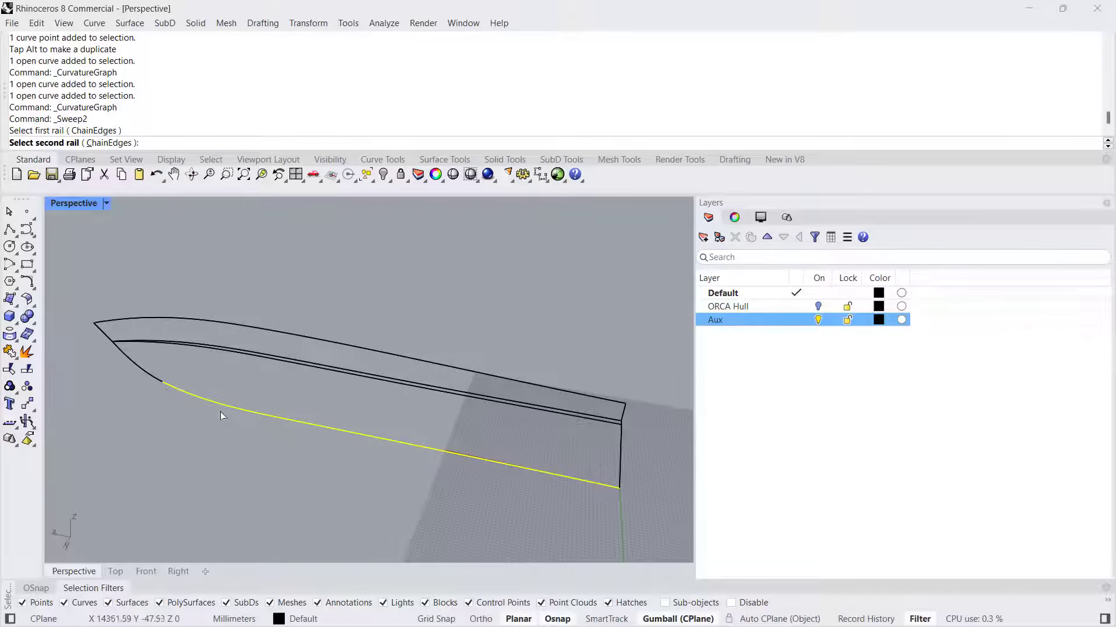
pyautogui.click(179, 347)
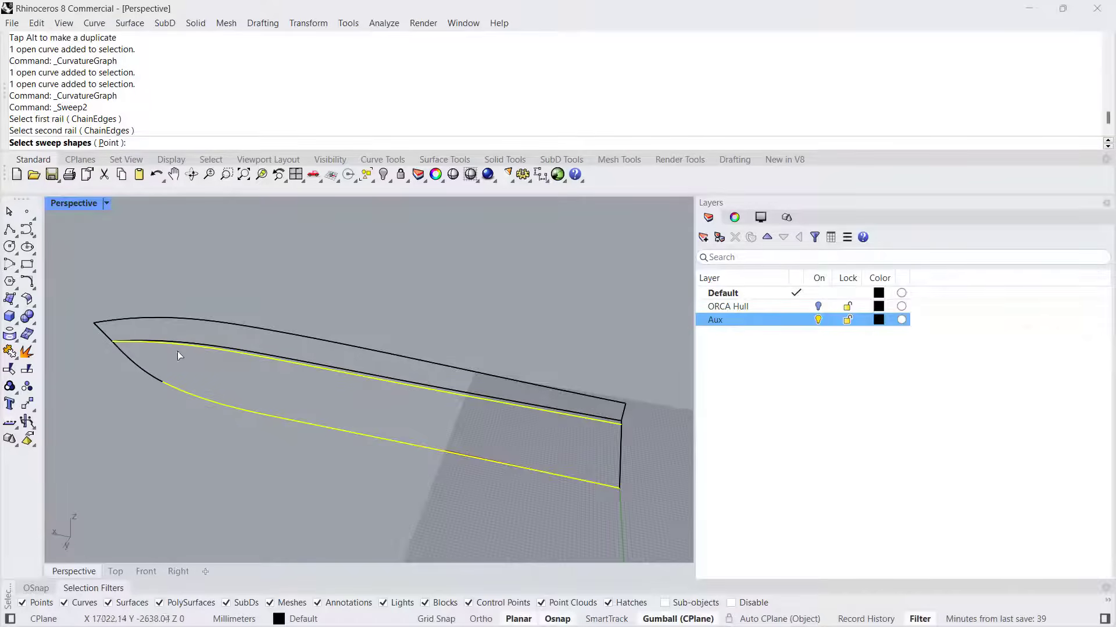
pyautogui.click(618, 475)
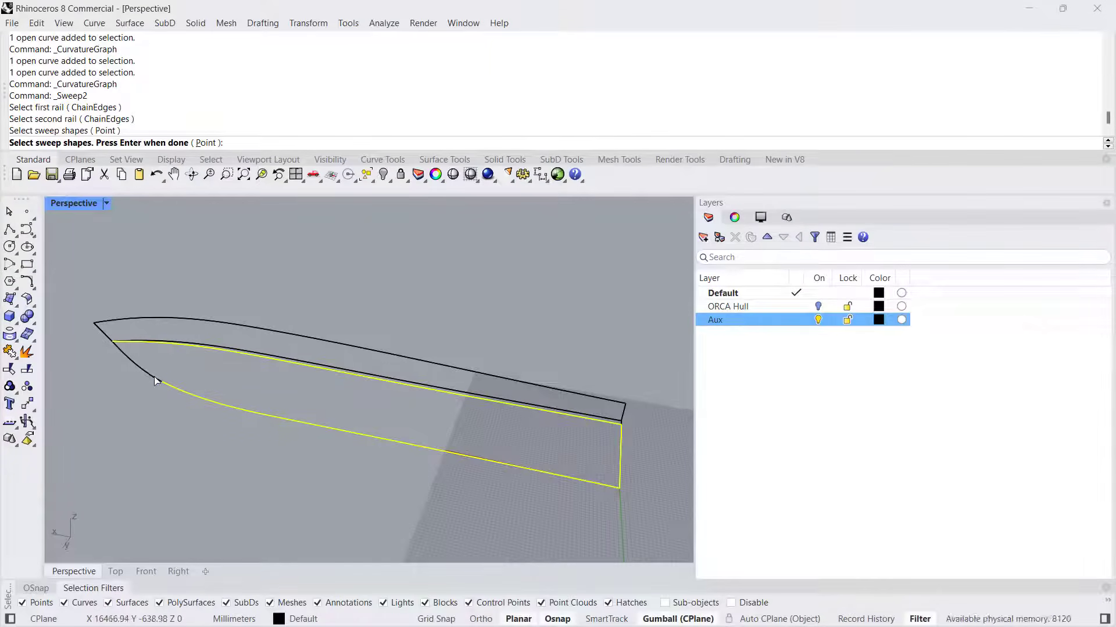
pyautogui.keyDown('shift'); pyautogui.moveTo(366, 458); pyautogui.dragTo(606, 546, button='right'); pyautogui.keyUp('shift')
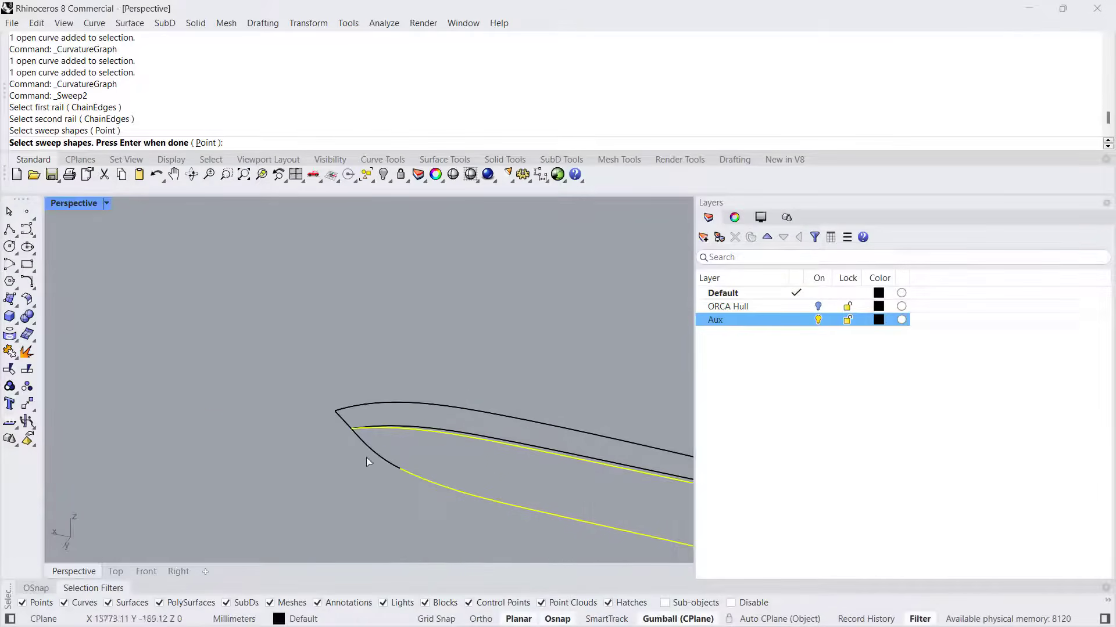
pyautogui.click(403, 470)
pyautogui.keyDown('shift'); pyautogui.moveTo(404, 470); pyautogui.dragTo(363, 418, button='right'); pyautogui.keyUp('shift')
pyautogui.scroll(-3, 191, 372)
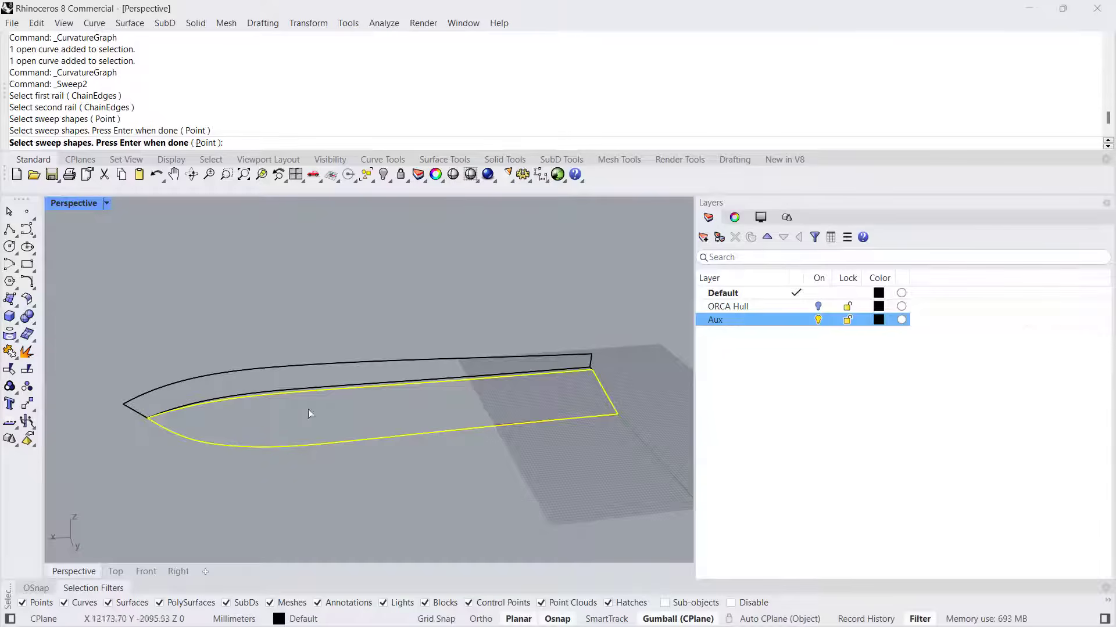
pyautogui.press('Return')
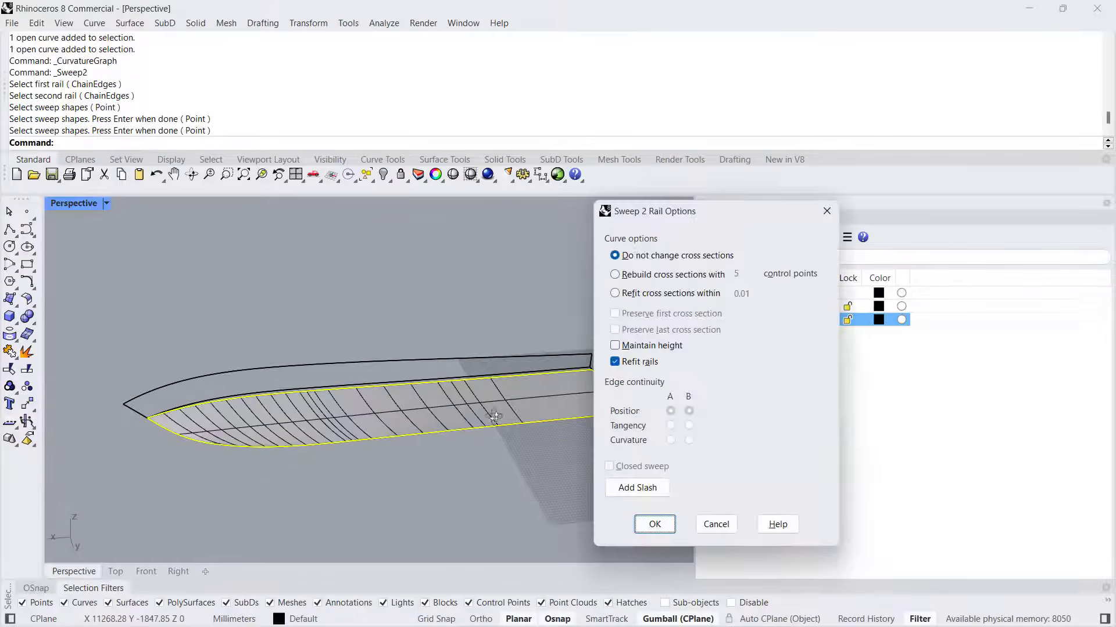
pyautogui.moveTo(327, 415); pyautogui.dragTo(400, 340, button='right')
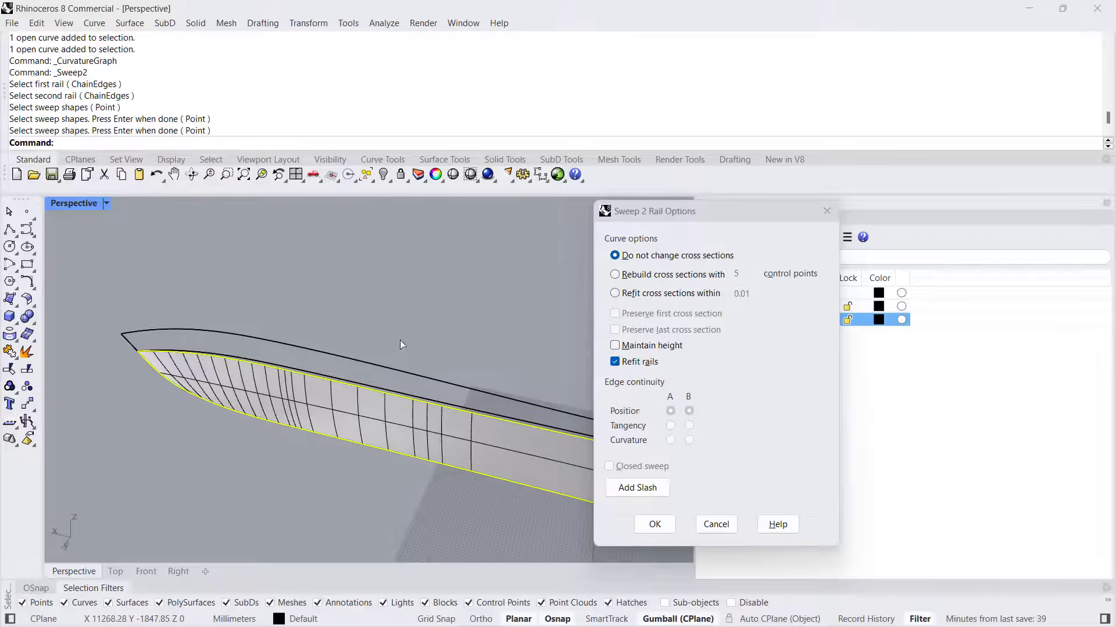
pyautogui.click(654, 524)
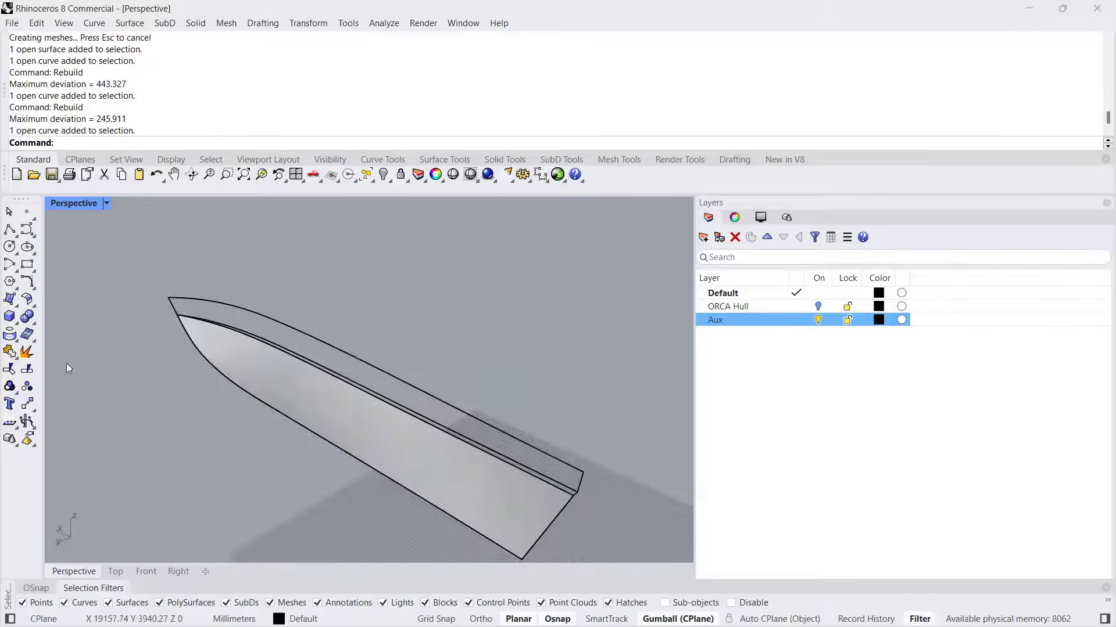
# Step: Start a two-rail sweep using the bottom surface's chine edge and the upper chine curve as rails
pyautogui.click(14, 306)
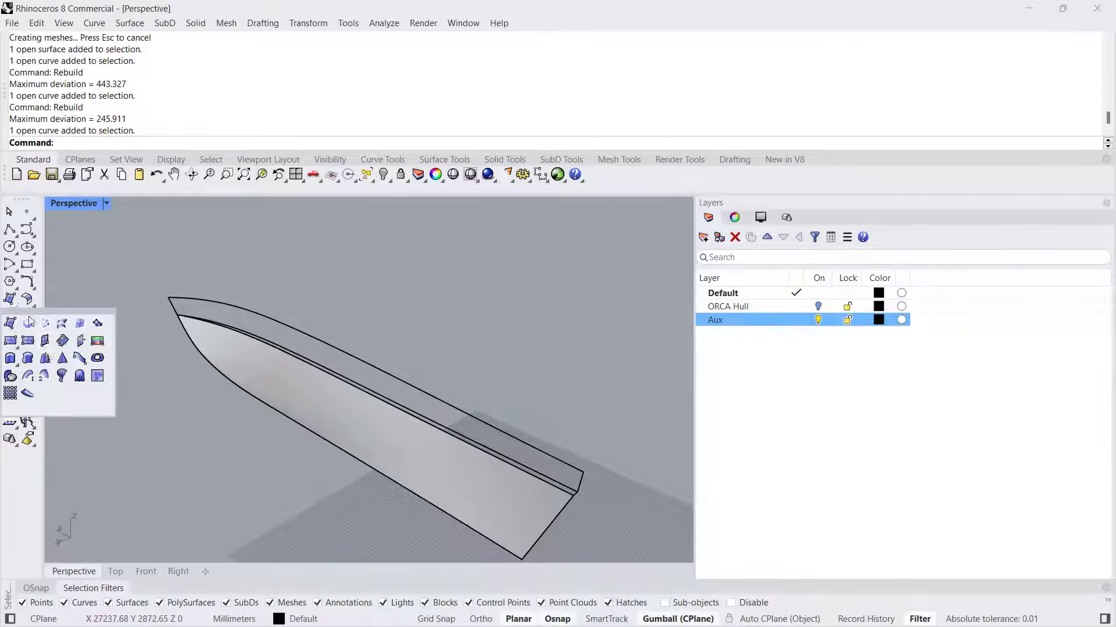
pyautogui.click(46, 378)
pyautogui.click(427, 429)
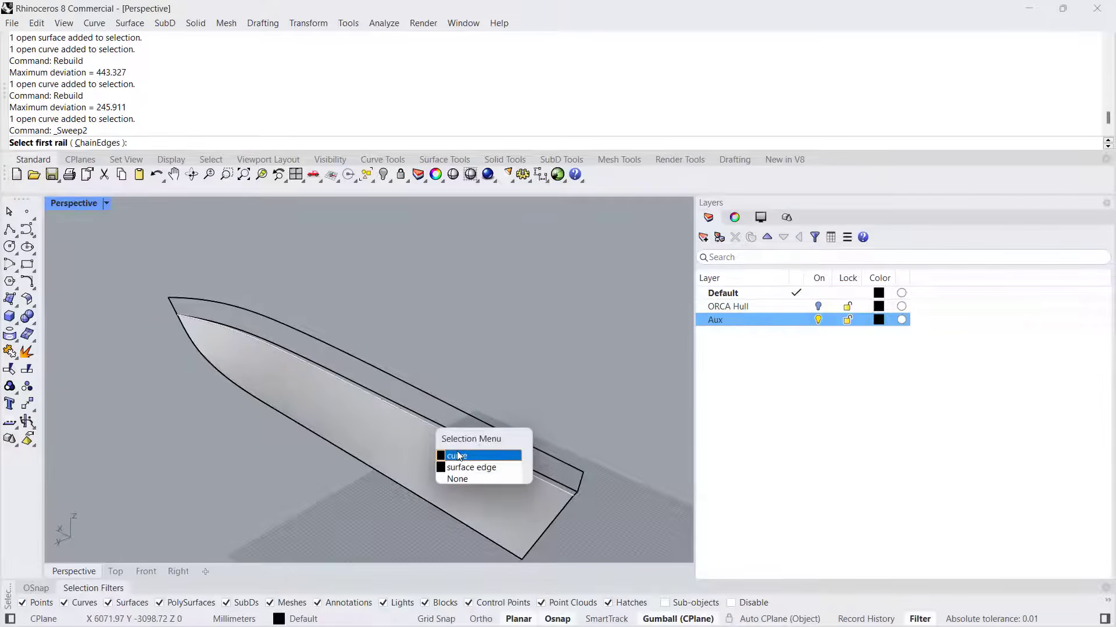
pyautogui.click(460, 468)
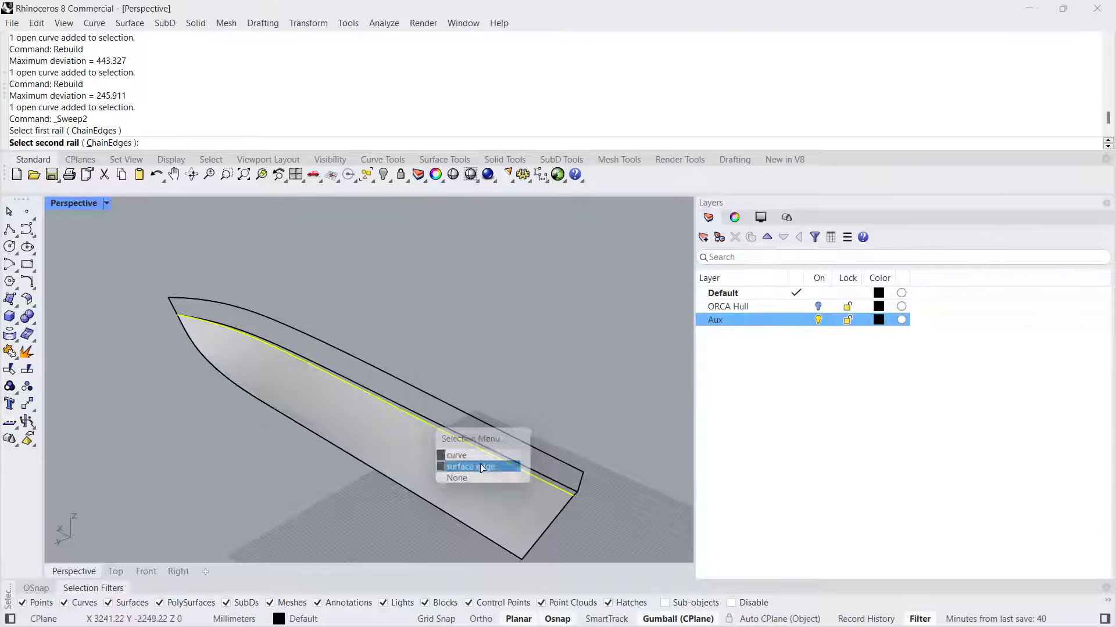
pyautogui.scroll(3, 443, 416)
pyautogui.click(441, 412)
pyautogui.scroll(-3, 409, 416)
pyautogui.scroll(3, 552, 485)
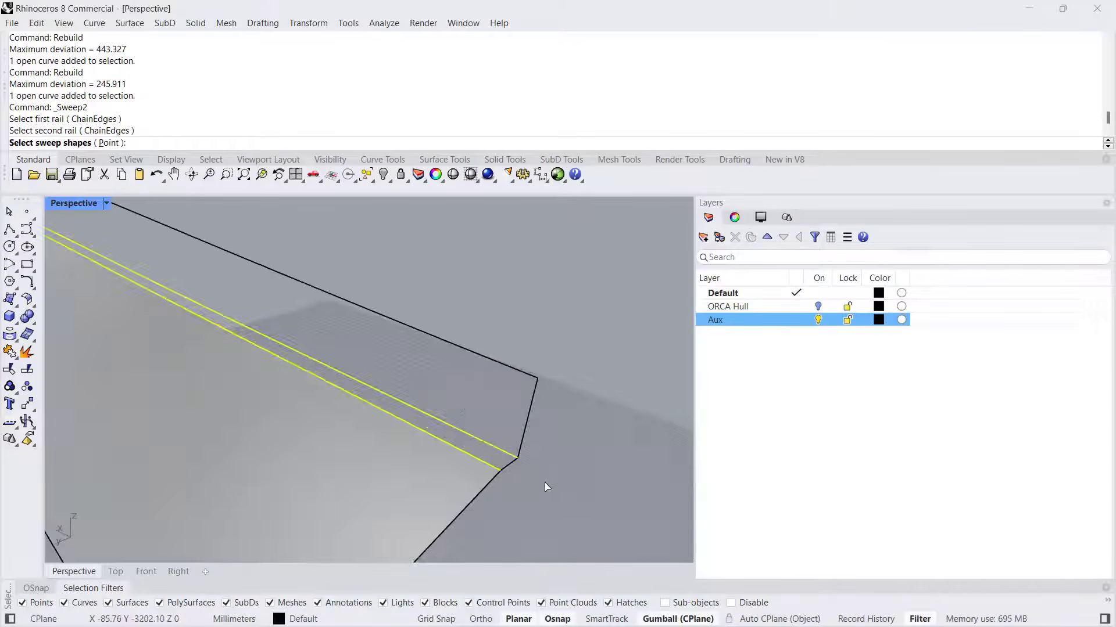
# Step: Use the short chine segments at the transom and bow as cross sections and create the chine flat surface
pyautogui.click(493, 466)
pyautogui.scroll(-3, 491, 465)
pyautogui.scroll(5, 395, 402)
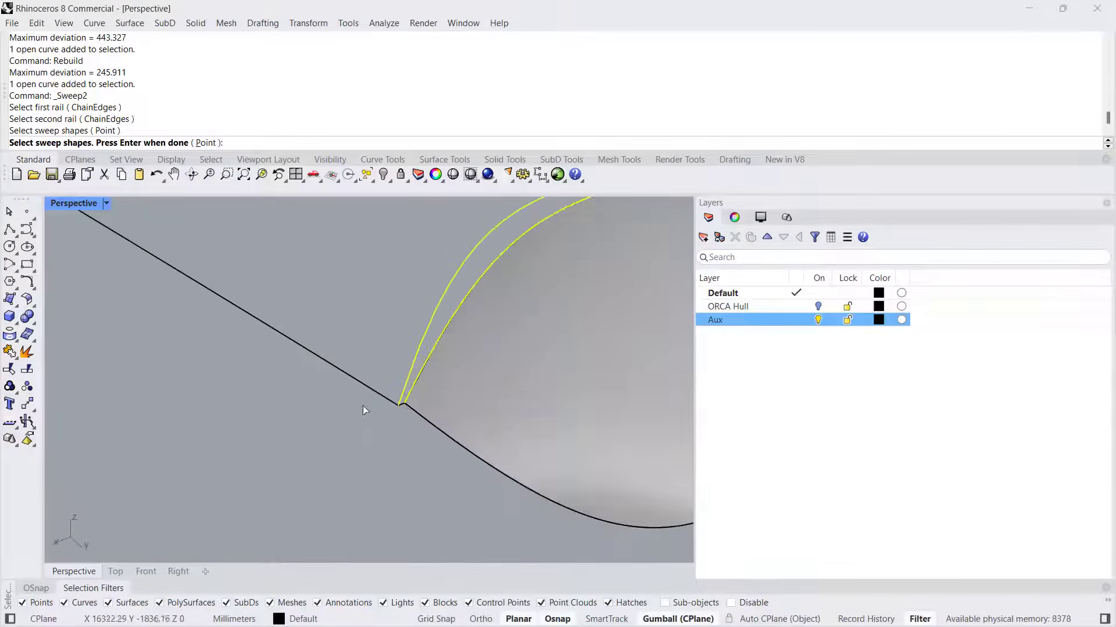
pyautogui.scroll(-2, 402, 406)
pyautogui.click(402, 396)
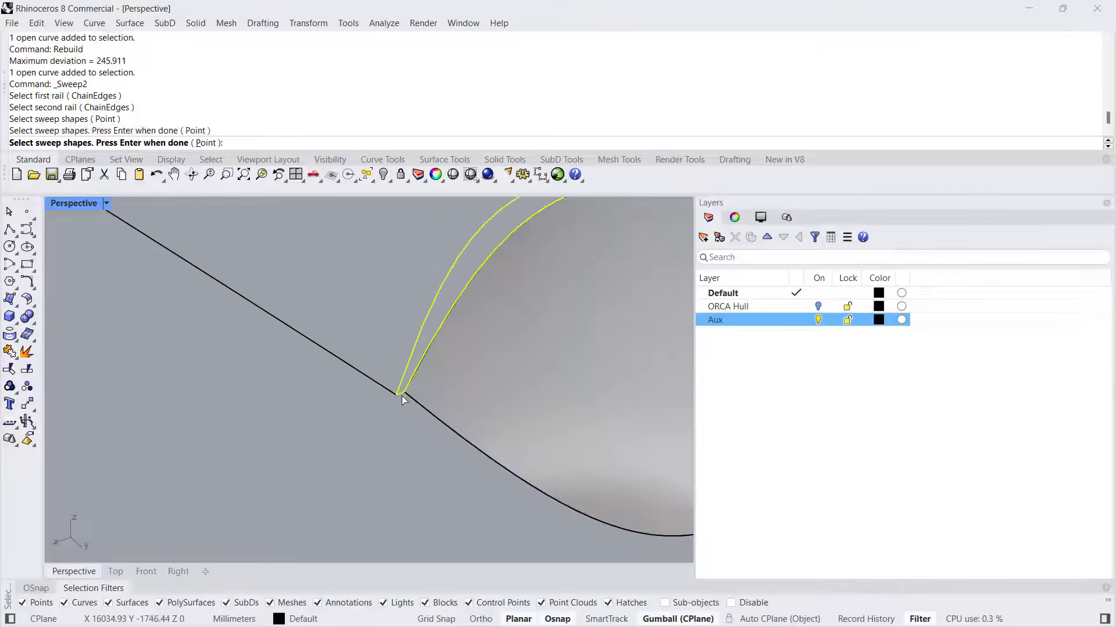
pyautogui.press('Return')
pyautogui.click(664, 528)
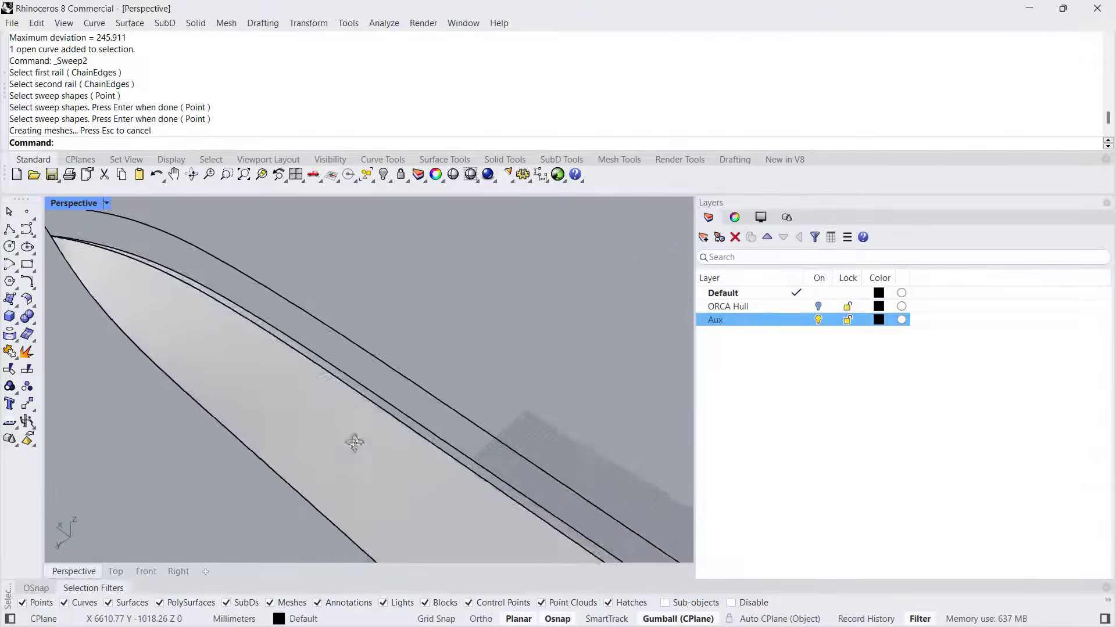
# Step: Start a two-rail sweep for the topside, with the chine flat's outer surface edge and the sheer curve as rails
pyautogui.scroll(-4, 348, 430)
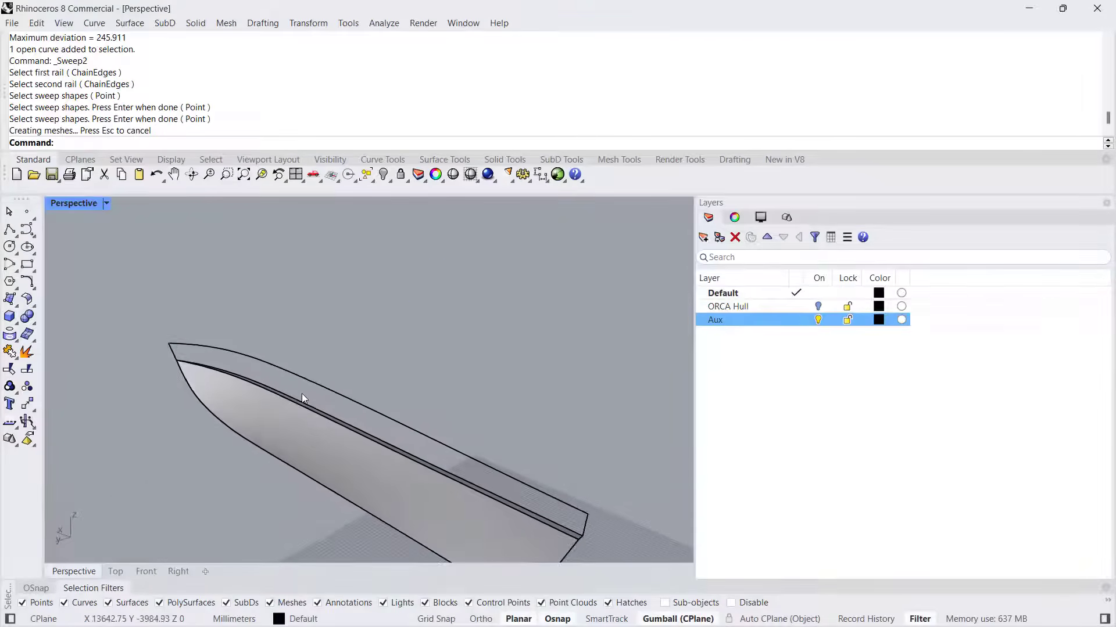
pyautogui.moveTo(310, 399); pyautogui.dragTo(314, 408, button='right')
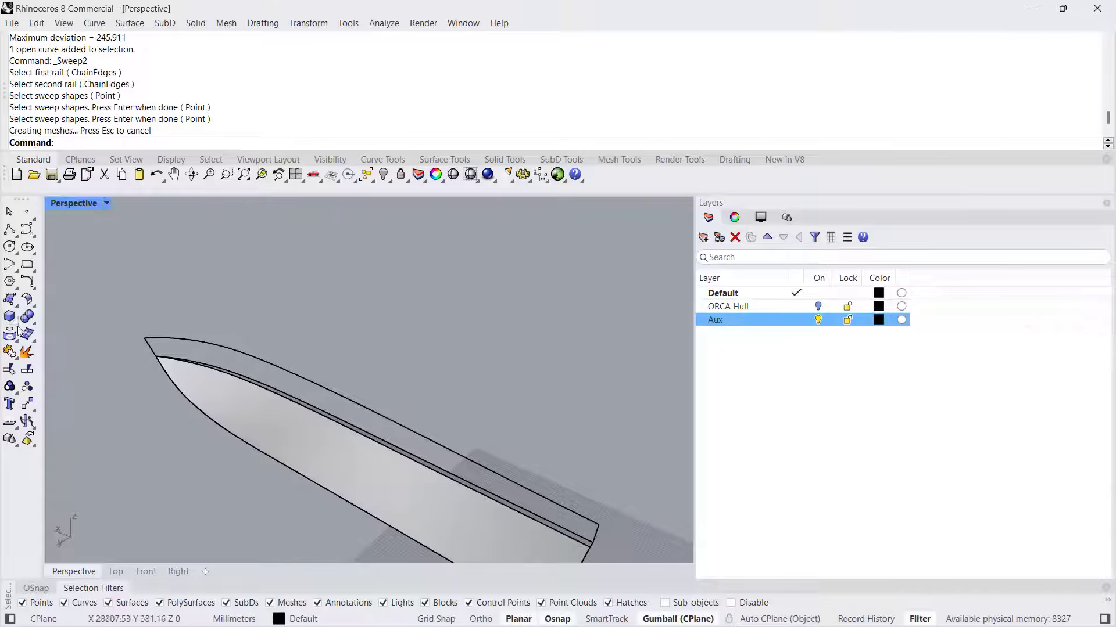
pyautogui.click(16, 304)
pyautogui.click(45, 378)
pyautogui.scroll(-2, 394, 453)
pyautogui.click(452, 437)
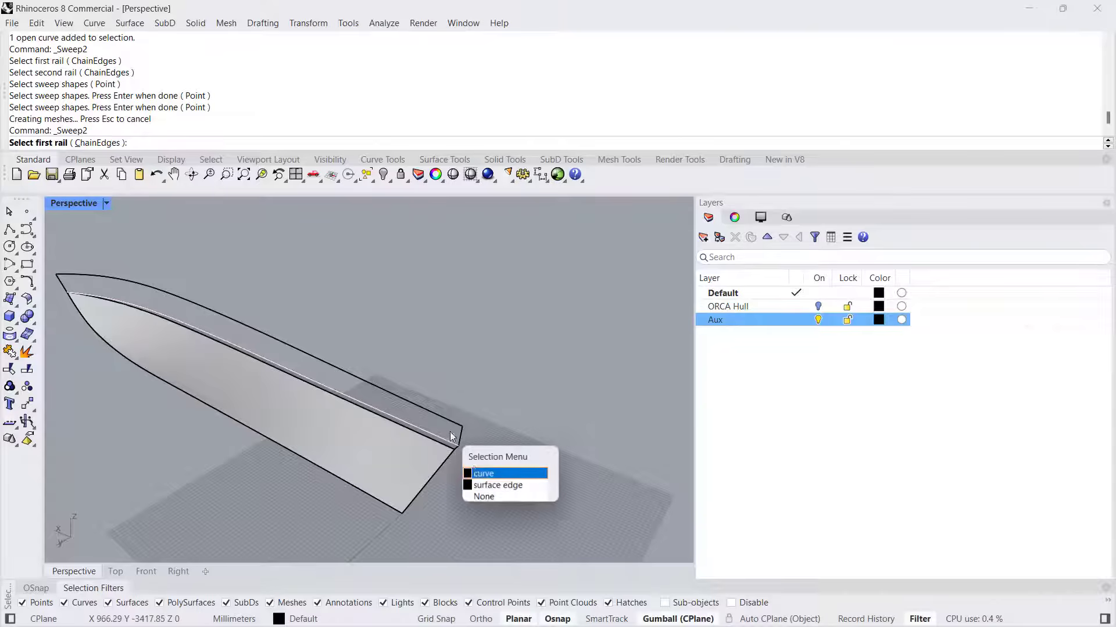
pyautogui.click(498, 485)
pyautogui.click(448, 422)
# Step: Use the transom side and upper stem curves as unchanged cross sections and create the topside surface with refitted rails
pyautogui.click(461, 434)
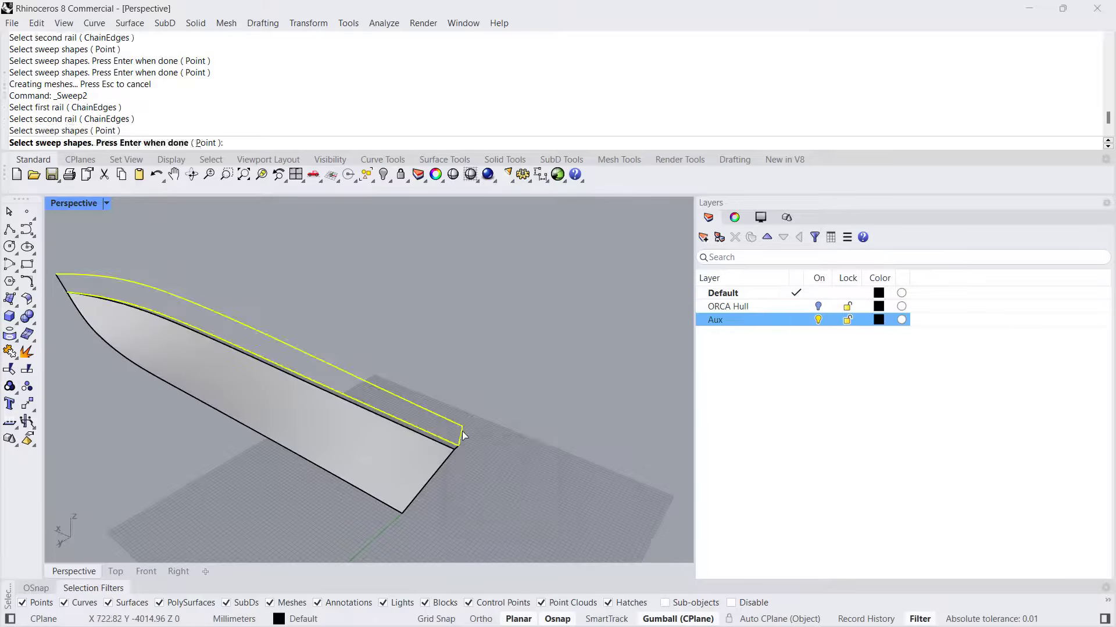
pyautogui.keyDown('shift'); pyautogui.moveTo(278, 364); pyautogui.dragTo(487, 440, button='right'); pyautogui.keyUp('shift')
pyautogui.click(274, 359)
pyautogui.keyDown('shift'); pyautogui.moveTo(434, 406); pyautogui.dragTo(360, 355, button='right'); pyautogui.keyUp('shift')
pyautogui.scroll(-2, 383, 365)
pyautogui.press('Return')
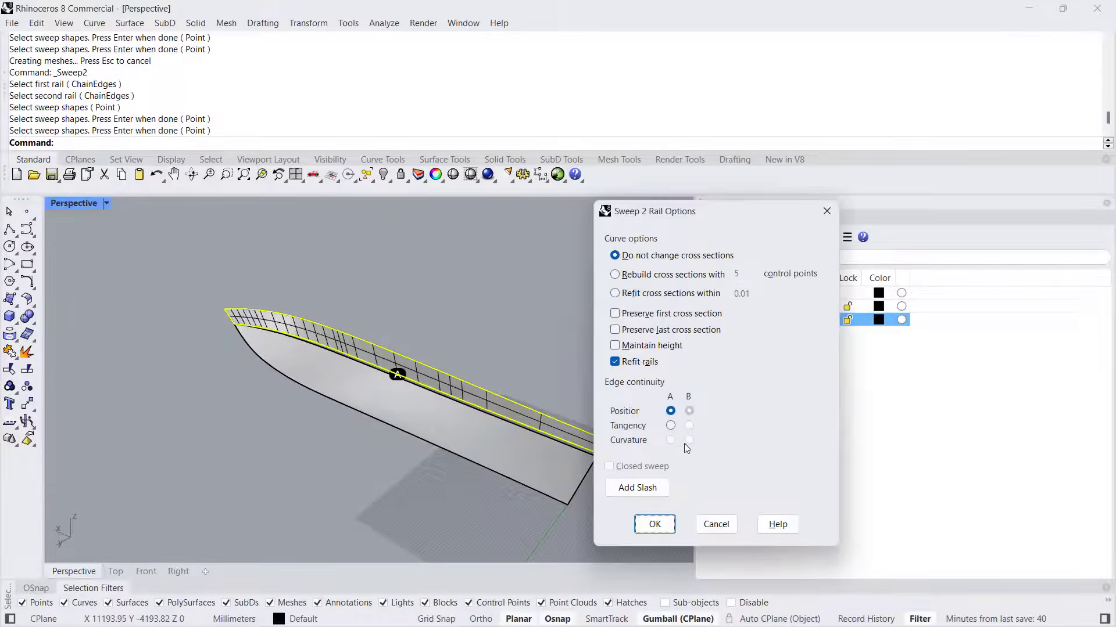
pyautogui.click(654, 524)
# Step: Select all remaining curves and move them to the Aux layer
pyautogui.moveTo(418, 388); pyautogui.dragTo(817, 326, button='right')
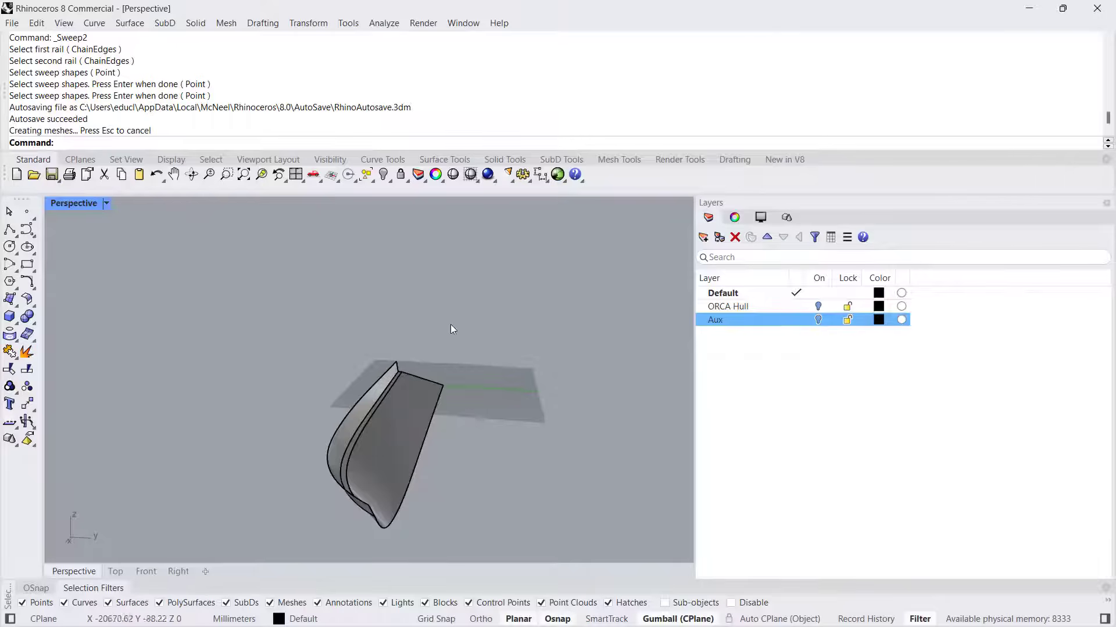
pyautogui.middleClick(374, 323)
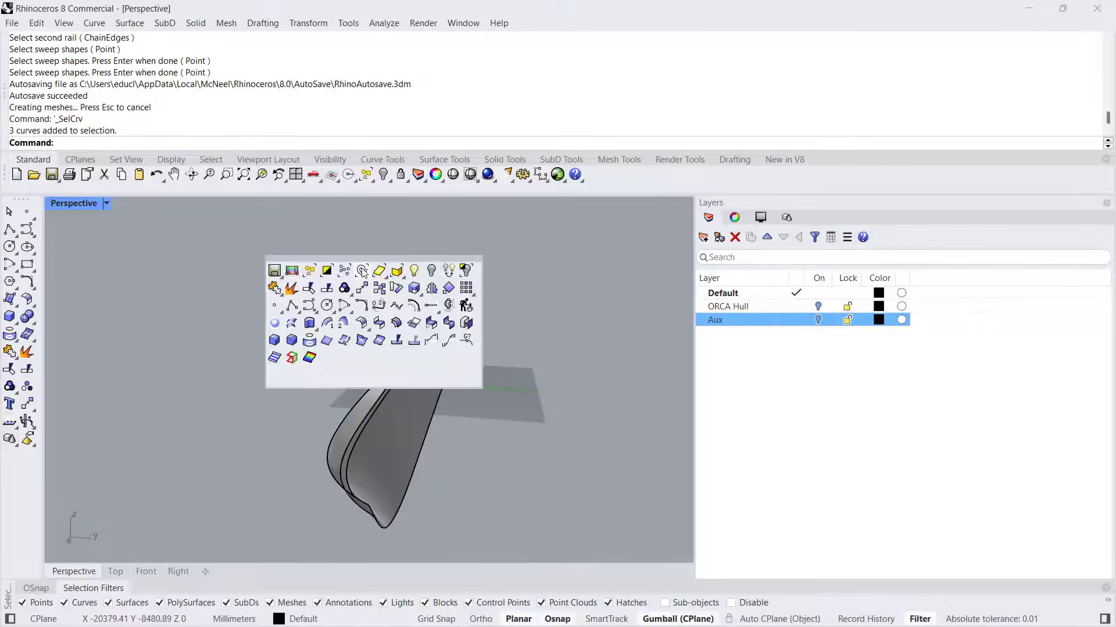
pyautogui.click(360, 270)
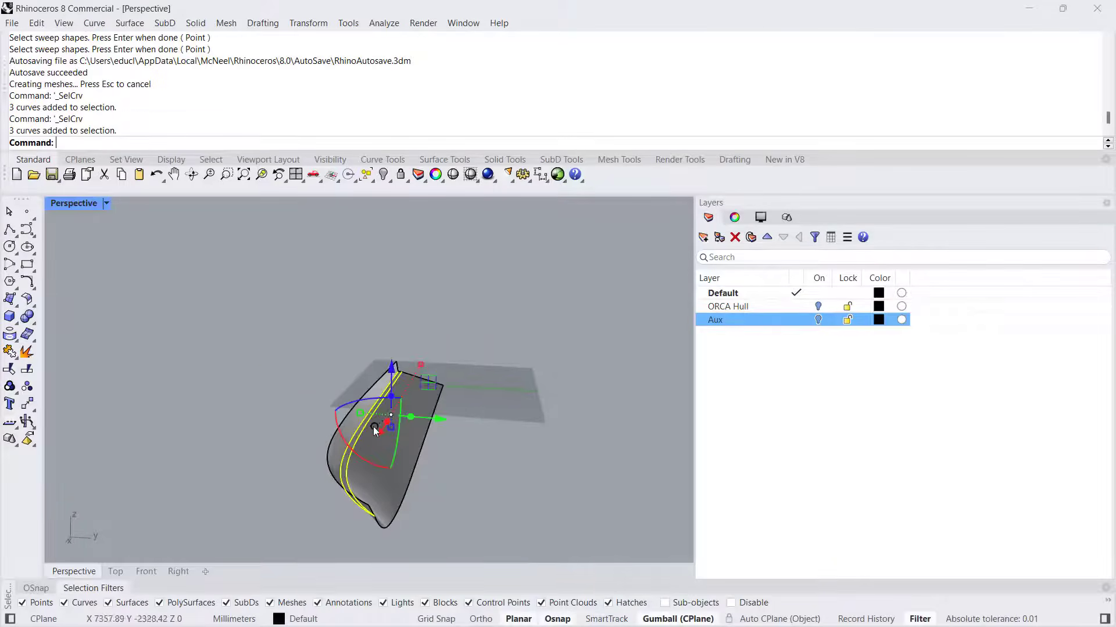
pyautogui.rightClick(717, 321)
pyautogui.click(772, 391)
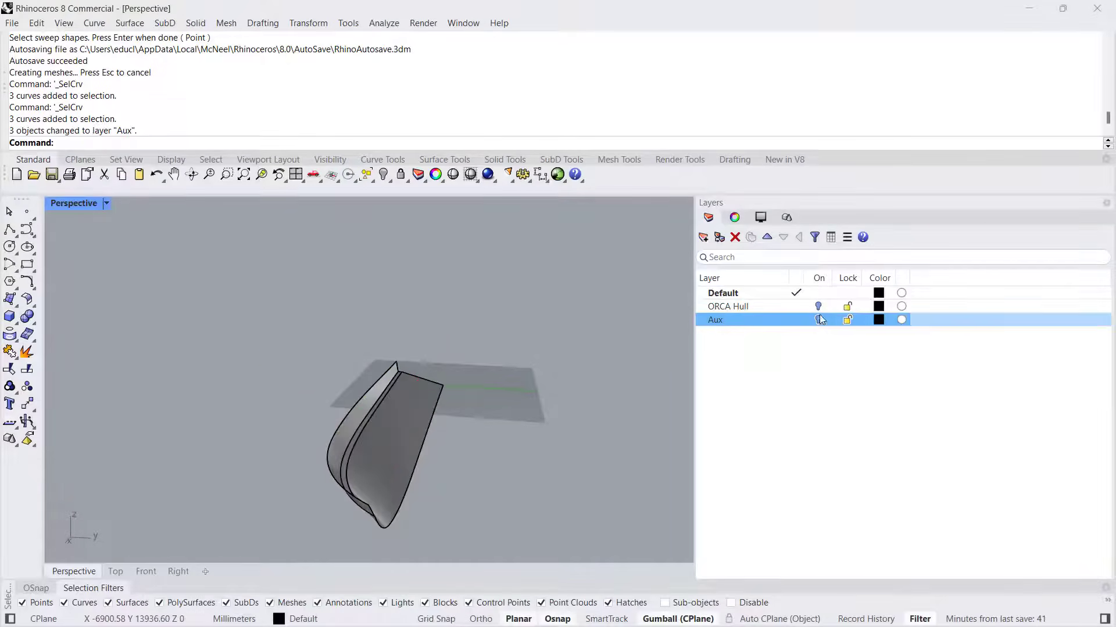
# Step: Join the bottom, chine flat and topside surfaces into one polysurface
pyautogui.moveTo(477, 418); pyautogui.dragTo(412, 431, button='right')
pyautogui.moveTo(539, 543); pyautogui.dragTo(152, 333)
pyautogui.click(12, 352)
pyautogui.scroll(2, 571, 324)
# Step: Turn on the ORCA Hull layer, select its original hull surface and move it sideways, clear of the new half hull
pyautogui.click(794, 308)
pyautogui.moveTo(467, 439); pyautogui.dragTo(405, 437, button='right')
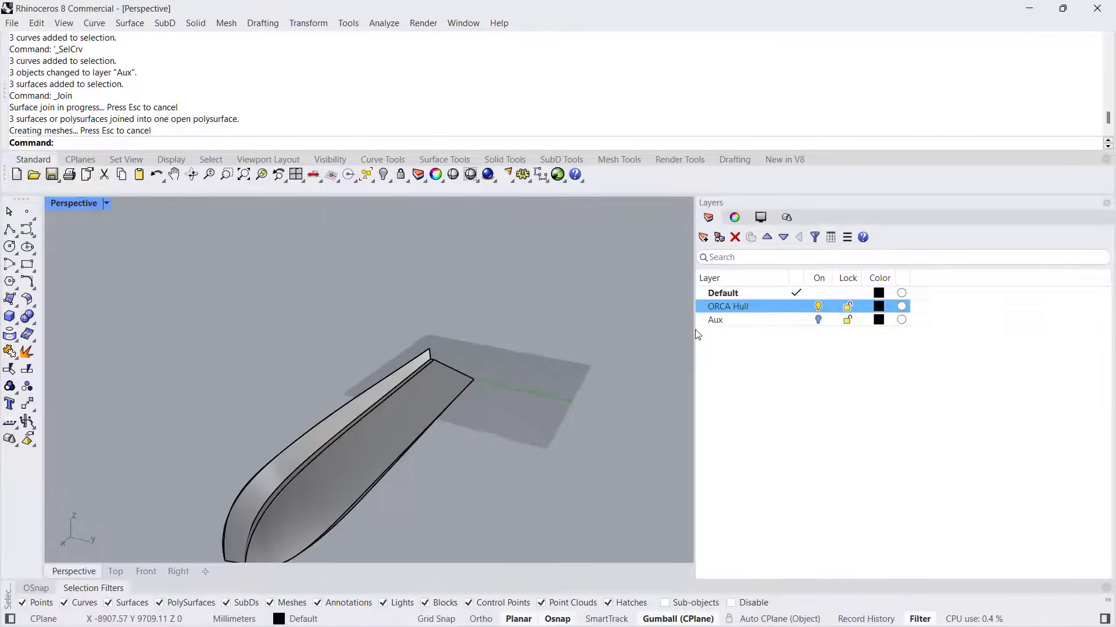
pyautogui.rightClick(739, 308)
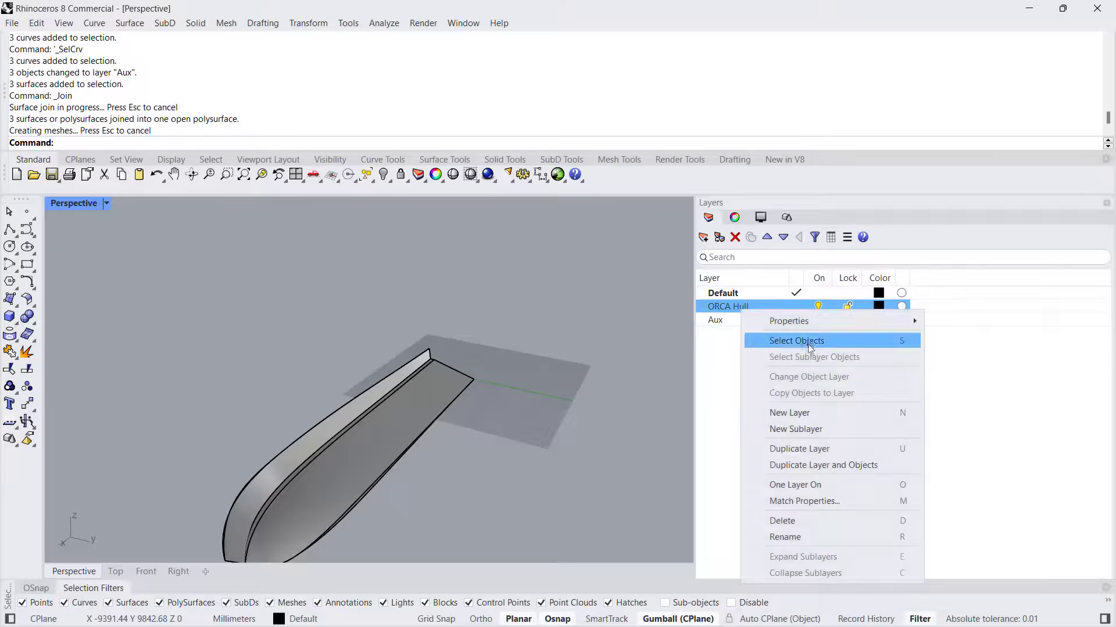
pyautogui.click(776, 342)
pyautogui.moveTo(463, 414); pyautogui.dragTo(444, 439, button='right')
pyautogui.moveTo(443, 441); pyautogui.dragTo(597, 435)
pyautogui.click(596, 430)
pyautogui.moveTo(596, 430); pyautogui.dragTo(442, 407, button='right')
# Step: Mirror the new half hull across its centreline plane from the transom's keel point, keeping the original half
pyautogui.click(482, 442)
pyautogui.click(526, 451)
pyautogui.click(413, 447)
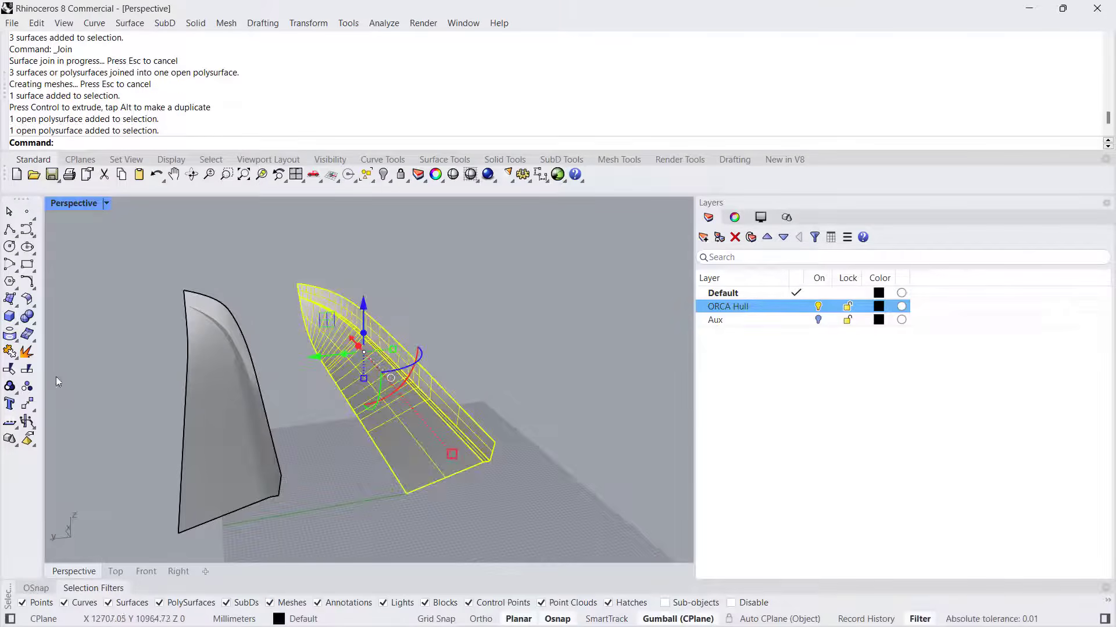
pyautogui.click(34, 410)
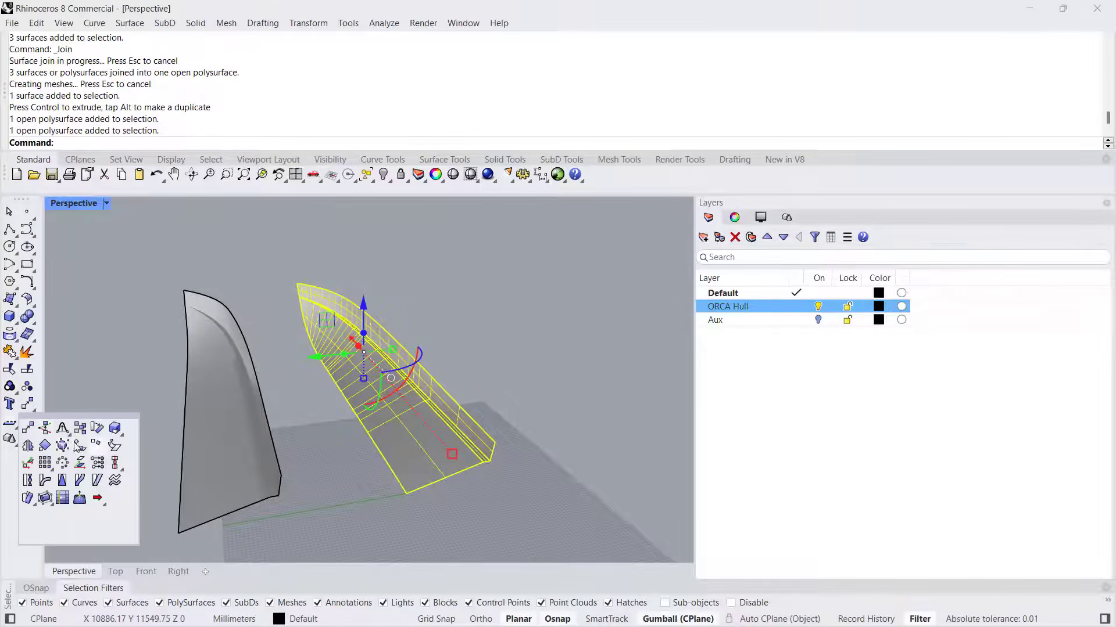
pyautogui.click(35, 445)
pyautogui.click(405, 495)
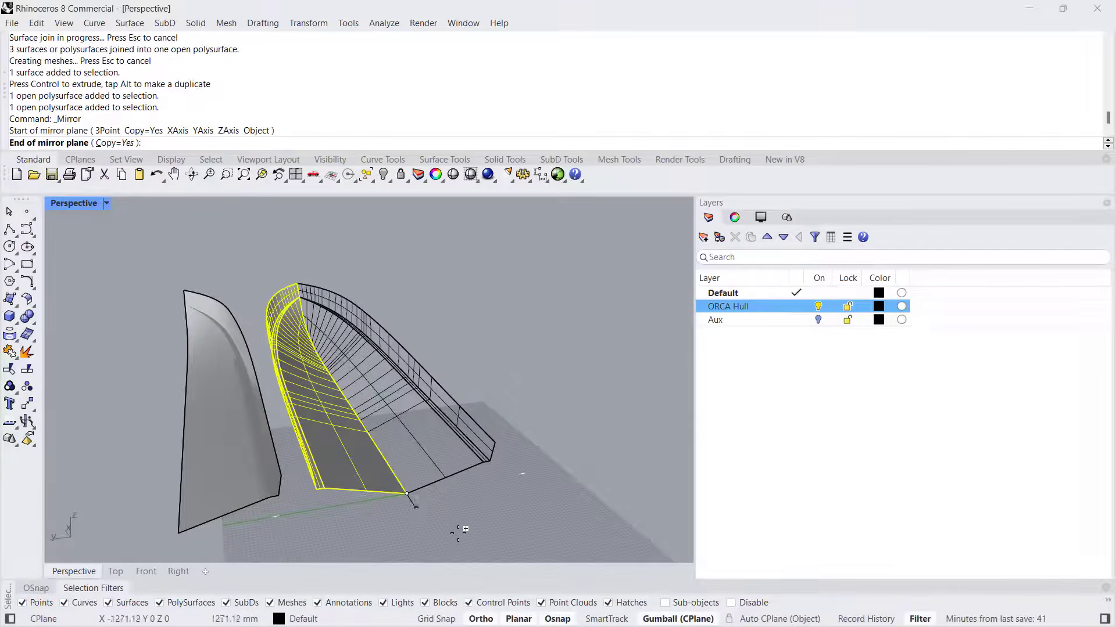
pyautogui.click(467, 533)
pyautogui.press('Escape')
# Step: Turn off the ORCA Hull layer and draw a straight polyline across the transom opening between the two upper topside corners
pyautogui.moveTo(464, 530); pyautogui.dragTo(522, 447, button='right')
pyautogui.click(819, 310)
pyautogui.moveTo(249, 350); pyautogui.dragTo(372, 351, button='right')
pyautogui.click(11, 229)
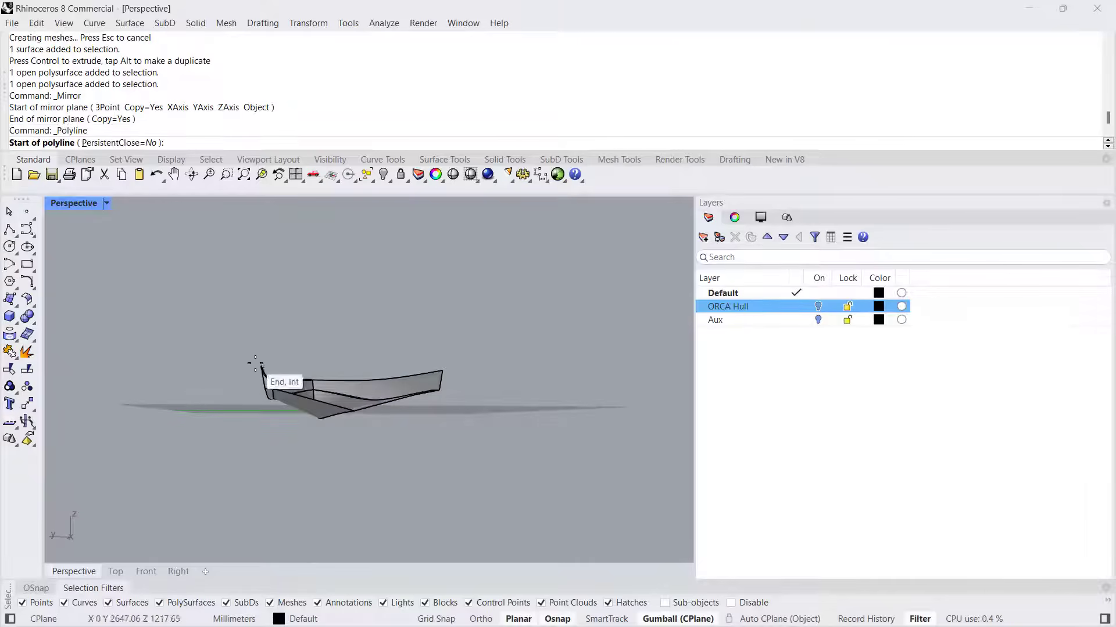
pyautogui.click(262, 367)
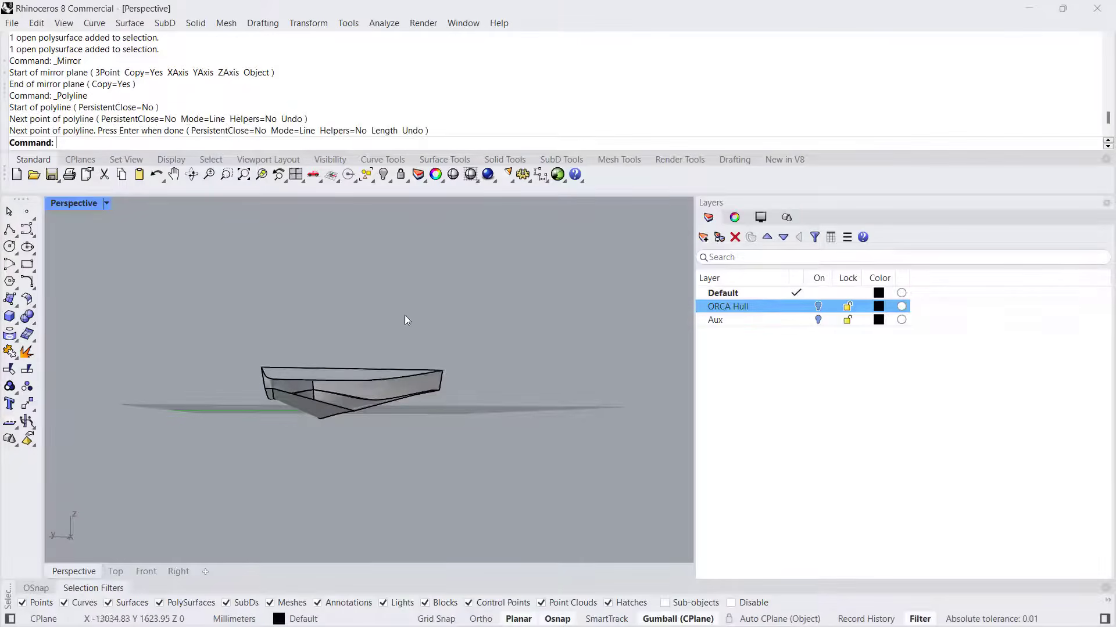
pyautogui.click(445, 368)
pyautogui.press('Return')
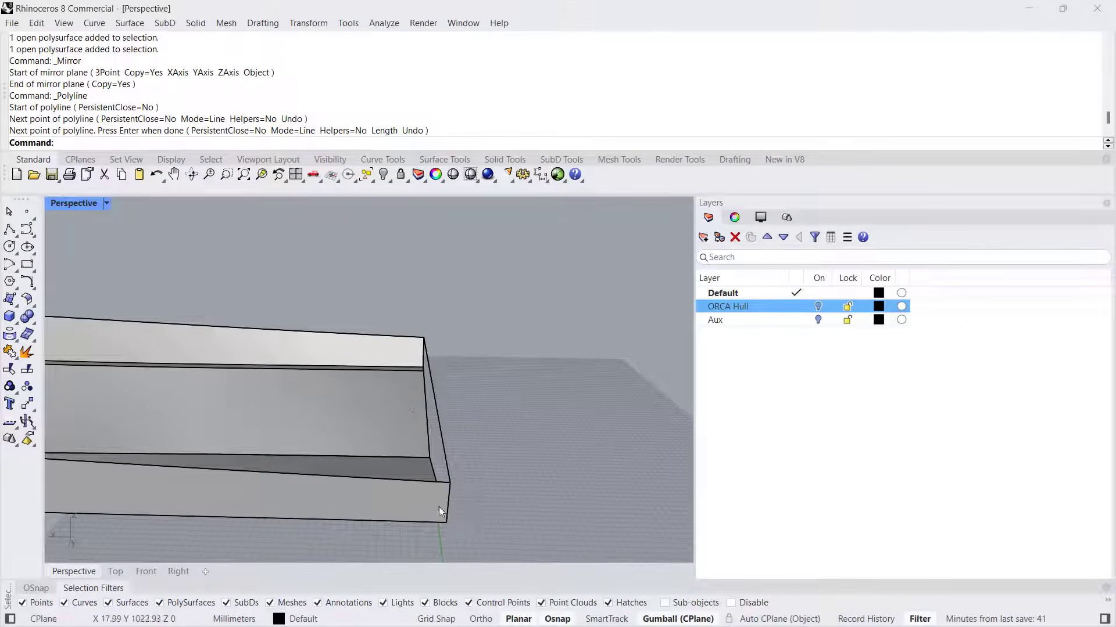
# Step: Close the transom with a planar surface built from the top line and the aft hull edges
pyautogui.moveTo(438, 507); pyautogui.dragTo(459, 501, button='right')
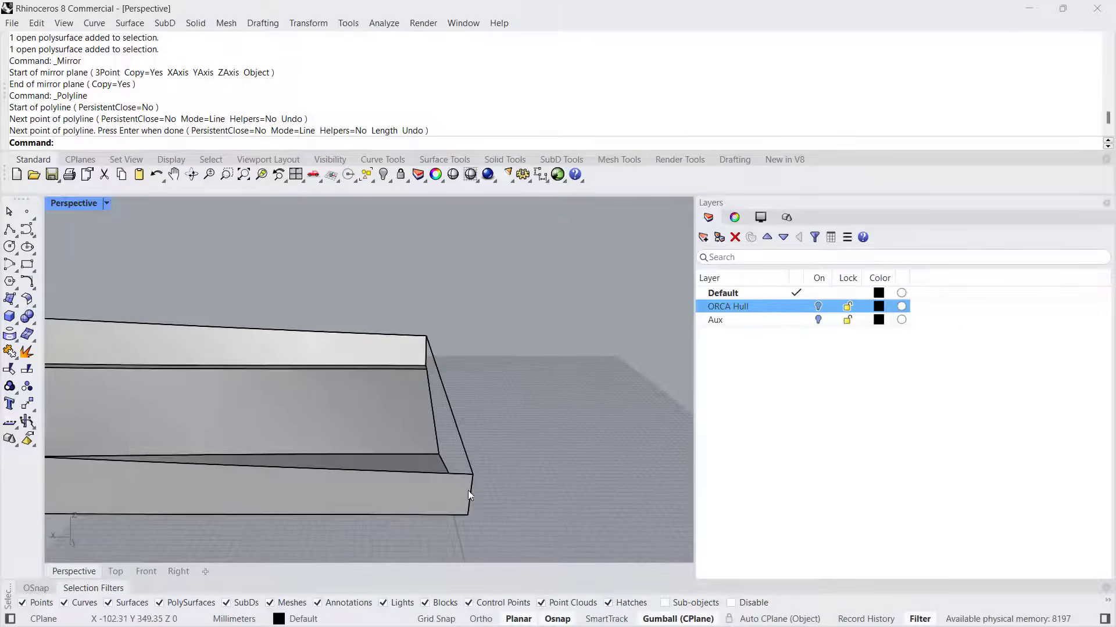
pyautogui.click(15, 306)
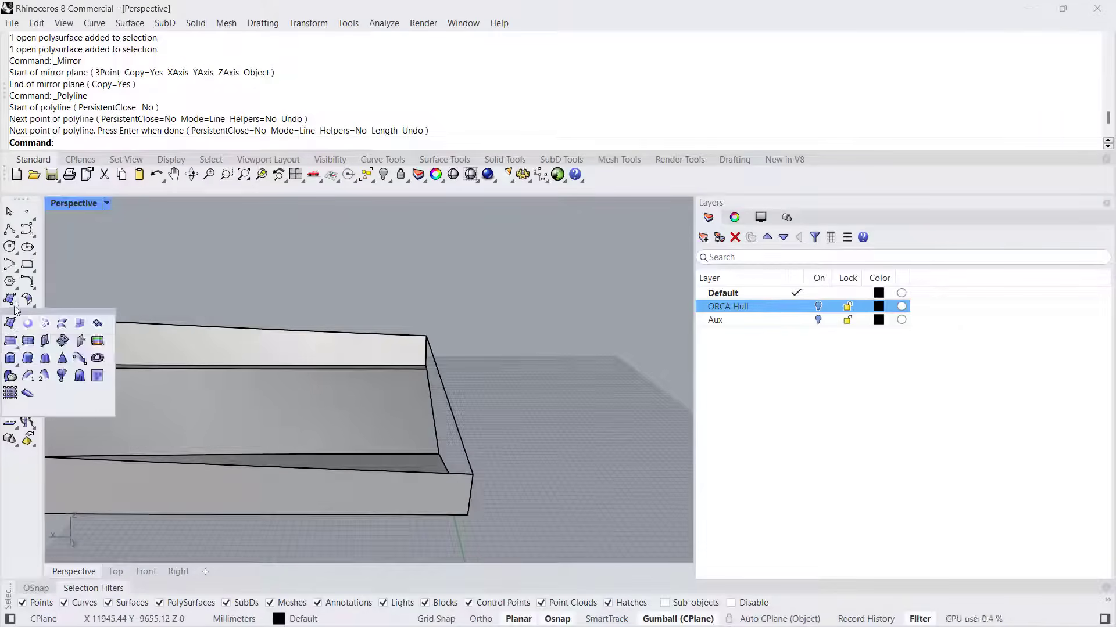
pyautogui.click(21, 337)
pyautogui.moveTo(404, 318); pyautogui.dragTo(503, 538)
pyautogui.moveTo(503, 533); pyautogui.dragTo(565, 486, button='right')
pyautogui.rightClick(387, 390)
# Step: Join both hull halves and the transom into one polysurface and check that it selects as a single object
pyautogui.moveTo(566, 486); pyautogui.dragTo(65, 238)
pyautogui.click(9, 361)
pyautogui.moveTo(432, 313); pyautogui.dragTo(439, 337, button='right')
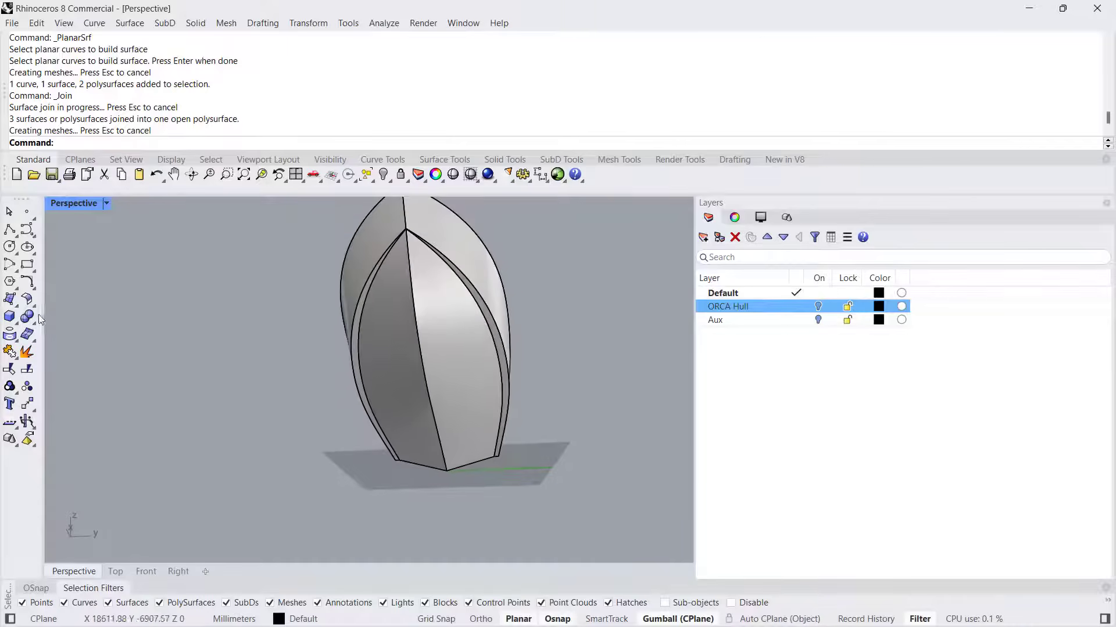
pyautogui.click(486, 334)
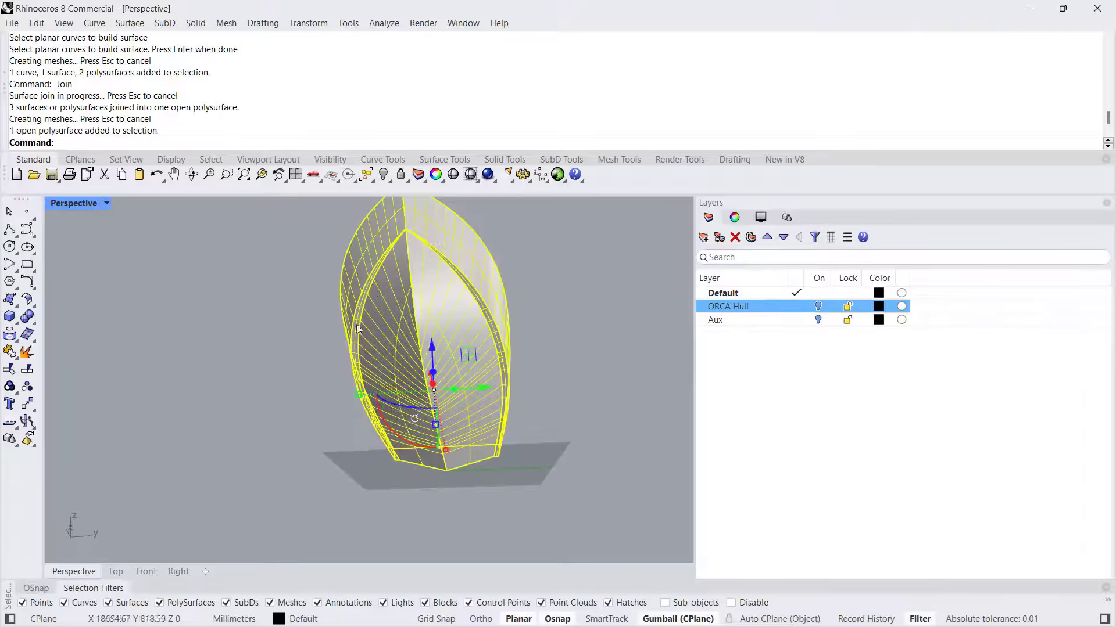
pyautogui.click(570, 393)
pyautogui.moveTo(570, 393); pyautogui.dragTo(511, 378, button='right')
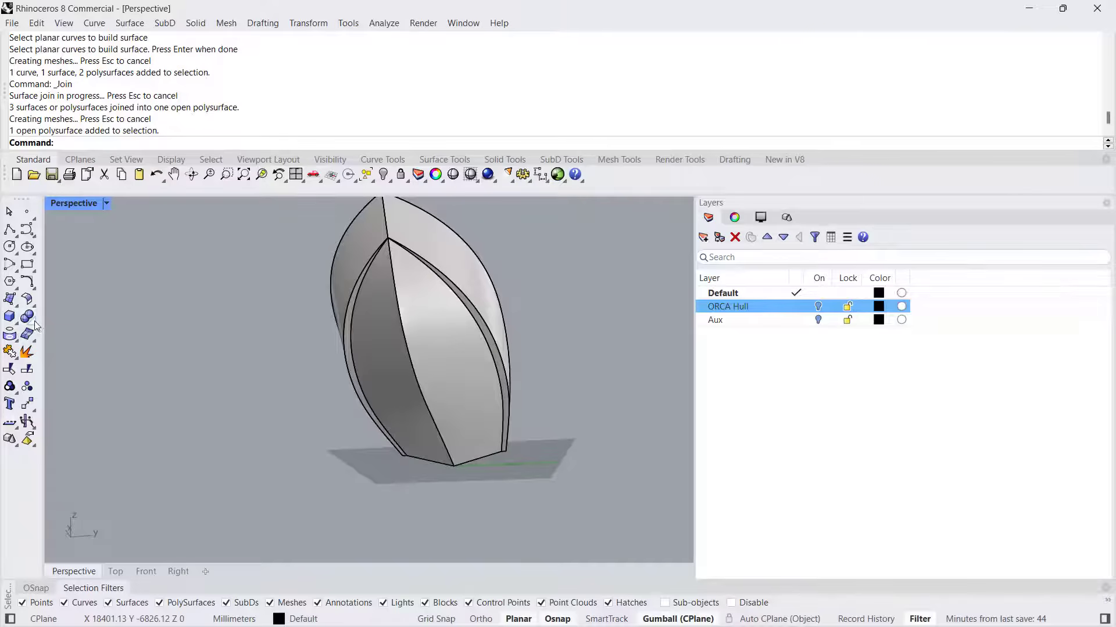
# Step: Start an edge fillet on both bottom centreline edges from transom to stem, with preview on and all handles at radius 50 mm
pyautogui.click(34, 321)
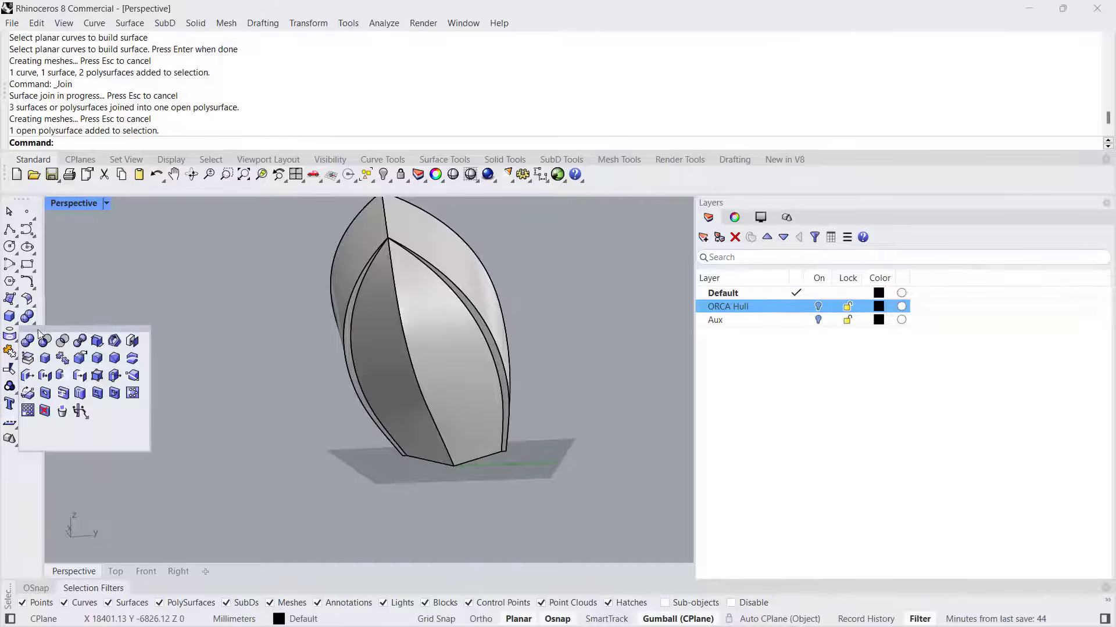
pyautogui.click(99, 360)
pyautogui.click(409, 356)
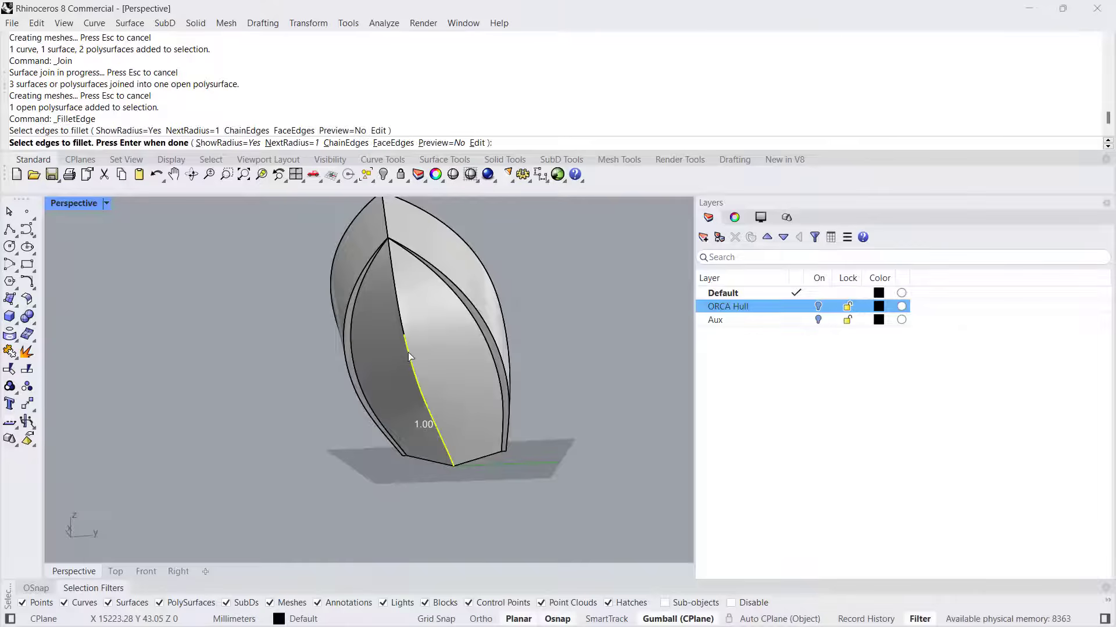
pyautogui.click(405, 327)
pyautogui.moveTo(421, 321); pyautogui.dragTo(458, 303, button='right')
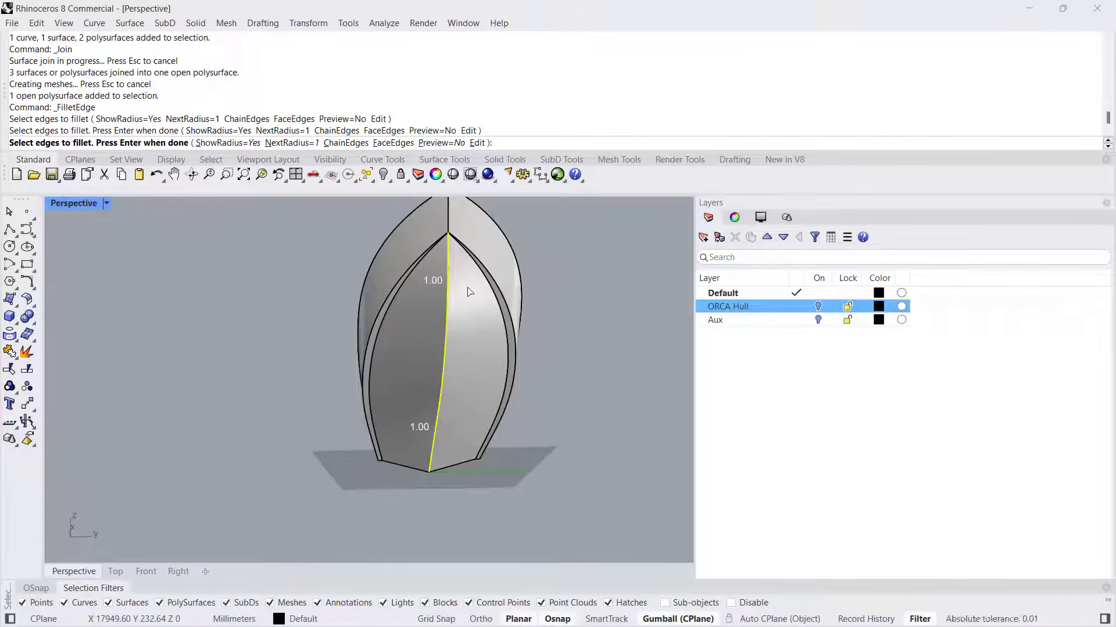
pyautogui.press('Return')
pyautogui.click(712, 142)
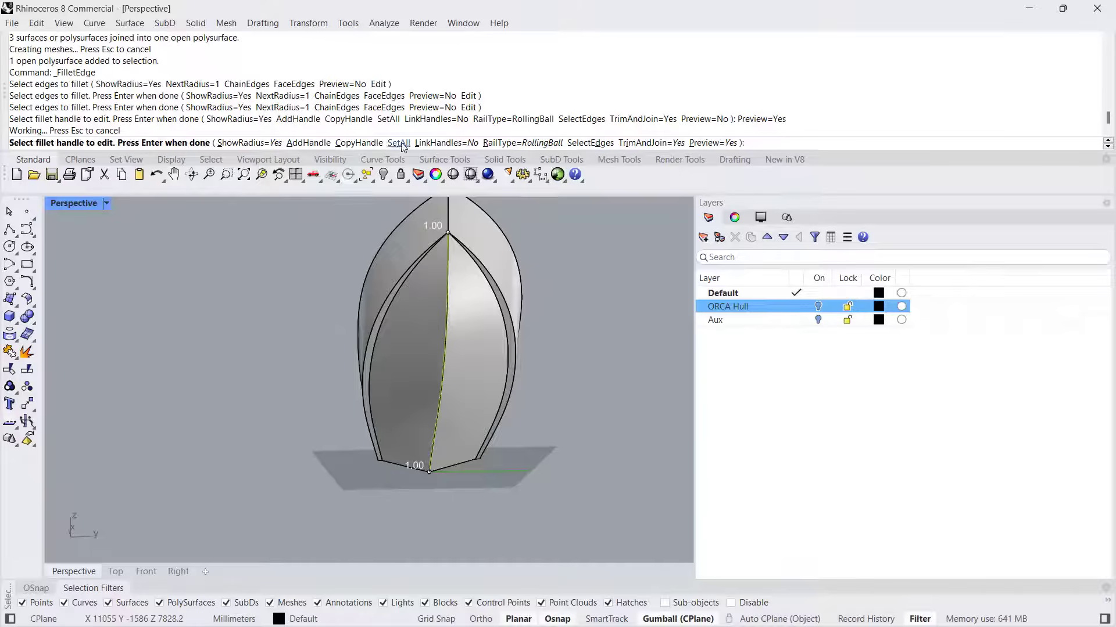
pyautogui.click(400, 143)
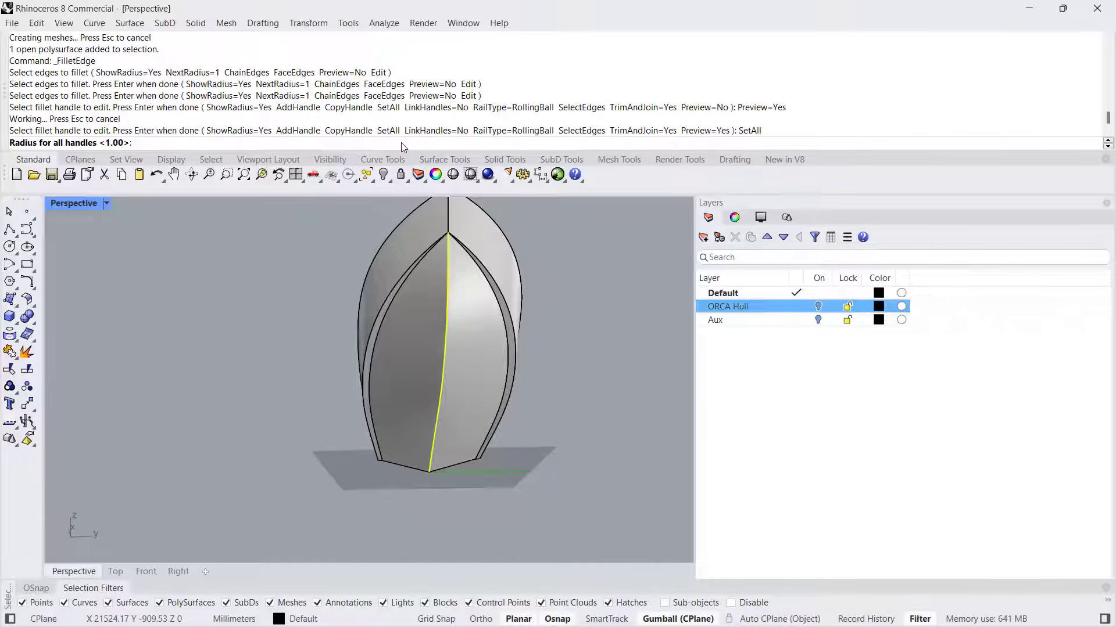
pyautogui.write('50')
pyautogui.press('Return')
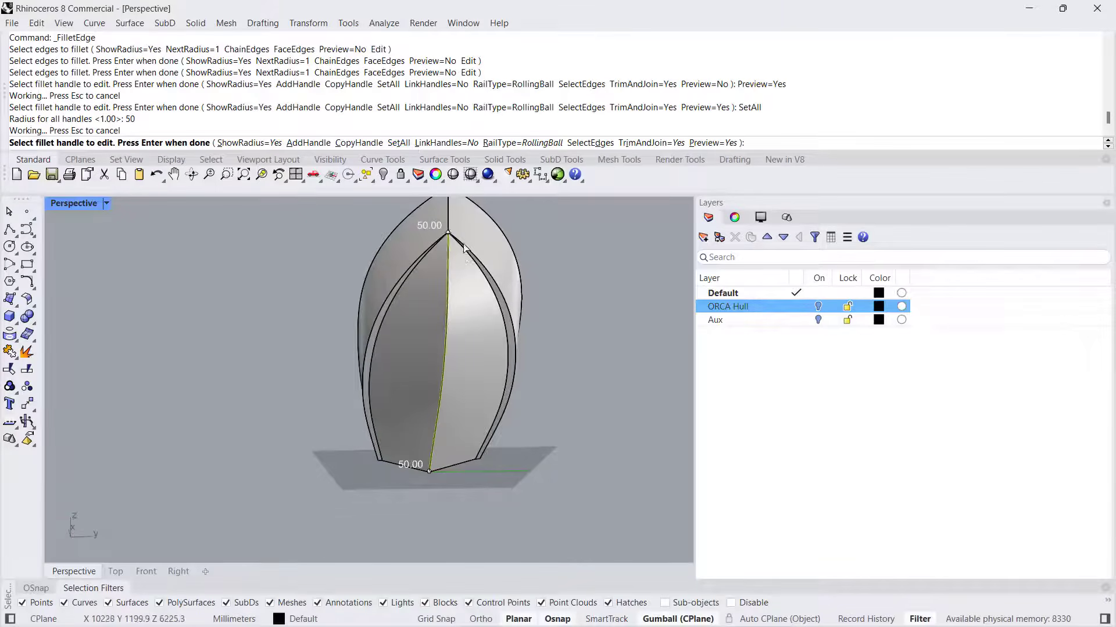
# Step: Turn on tangent edges in the Shaded display settings and return to the layer list
pyautogui.scroll(3, 462, 239)
pyautogui.click(760, 217)
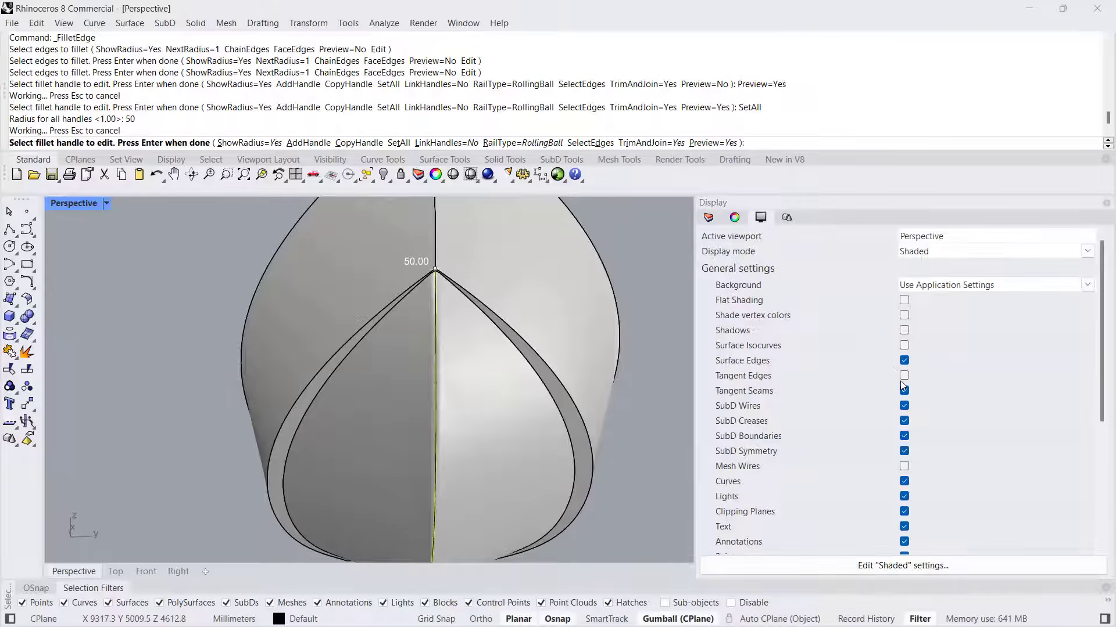
pyautogui.click(907, 378)
pyautogui.click(709, 219)
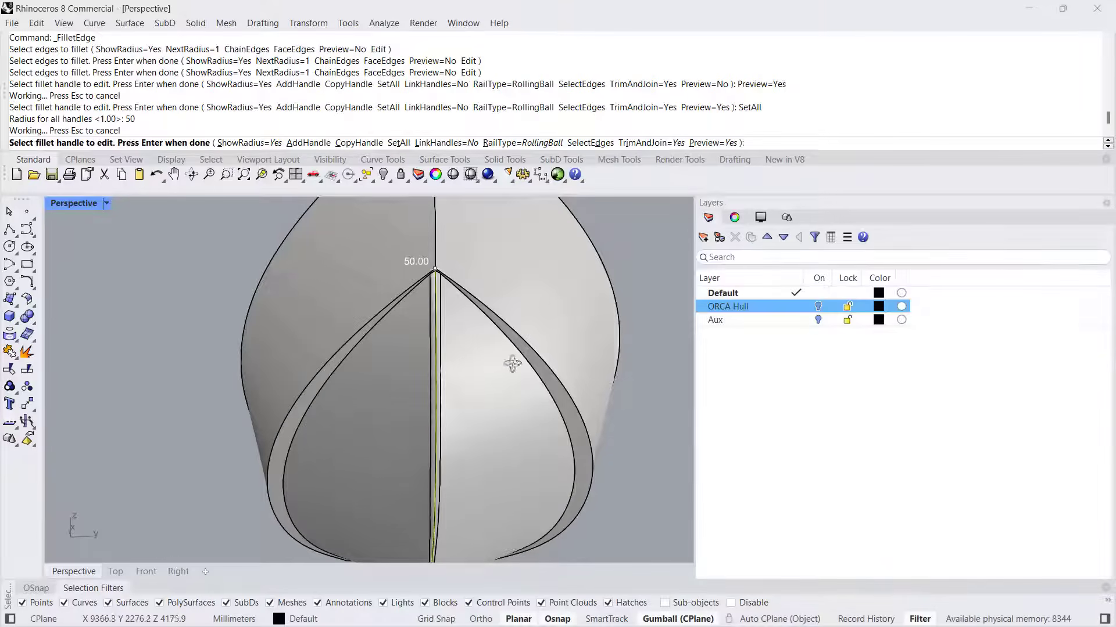
# Step: Add an intermediate fillet handle with a 50 mm radius on the forward part of the keel edge
pyautogui.moveTo(511, 362); pyautogui.dragTo(507, 350, button='right')
pyautogui.scroll(-10, 510, 356)
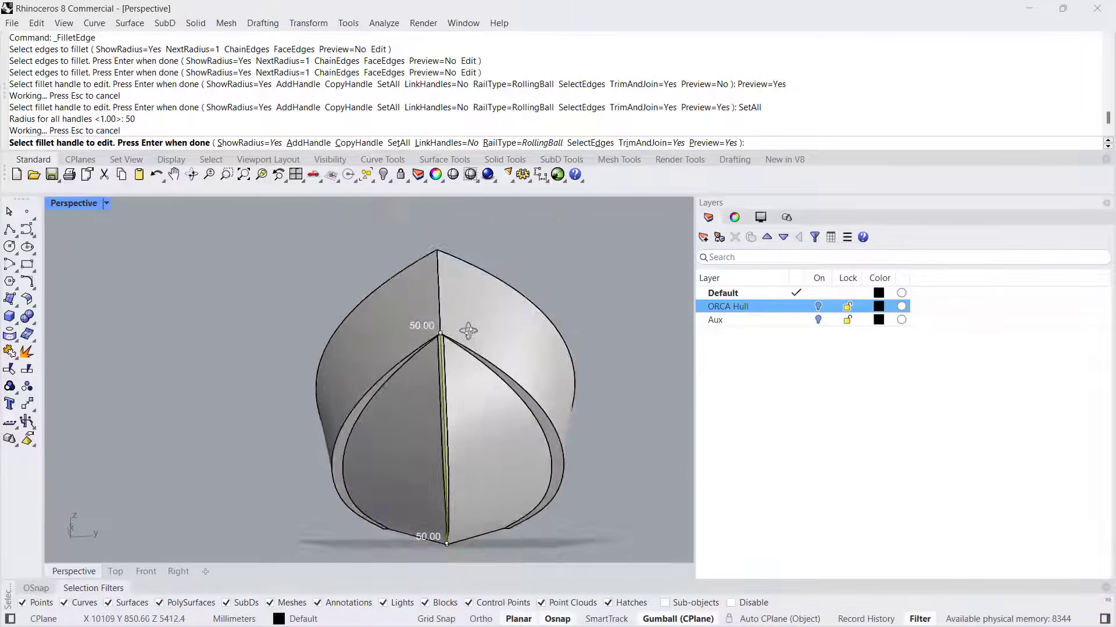
pyautogui.moveTo(449, 372); pyautogui.dragTo(372, 399, button='right')
pyautogui.scroll(5, 413, 372)
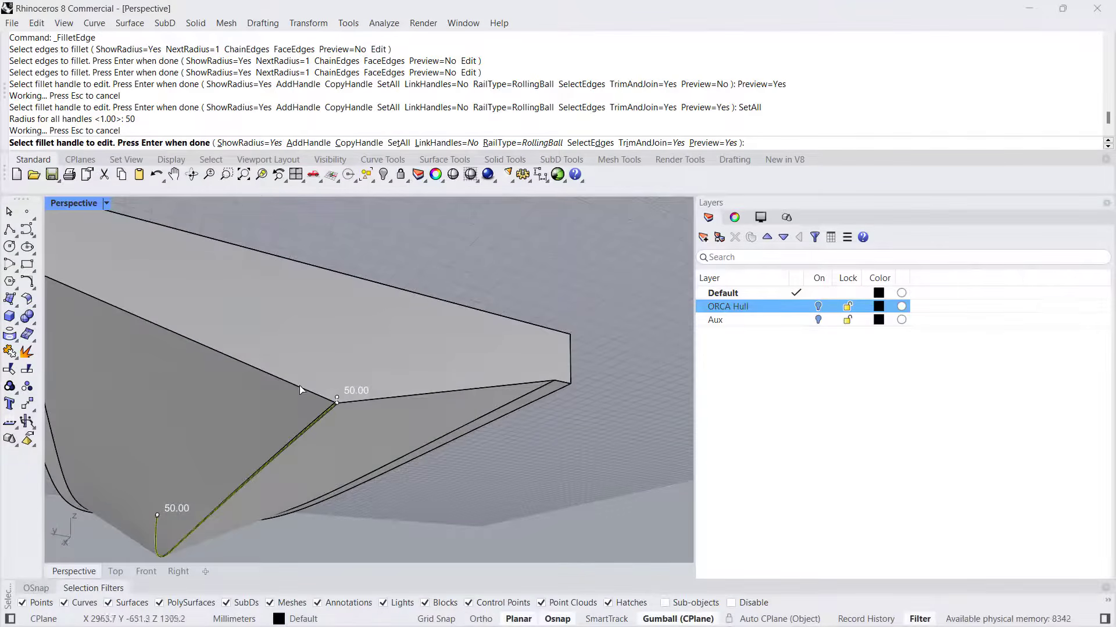
pyautogui.moveTo(301, 389); pyautogui.dragTo(432, 315, button='right')
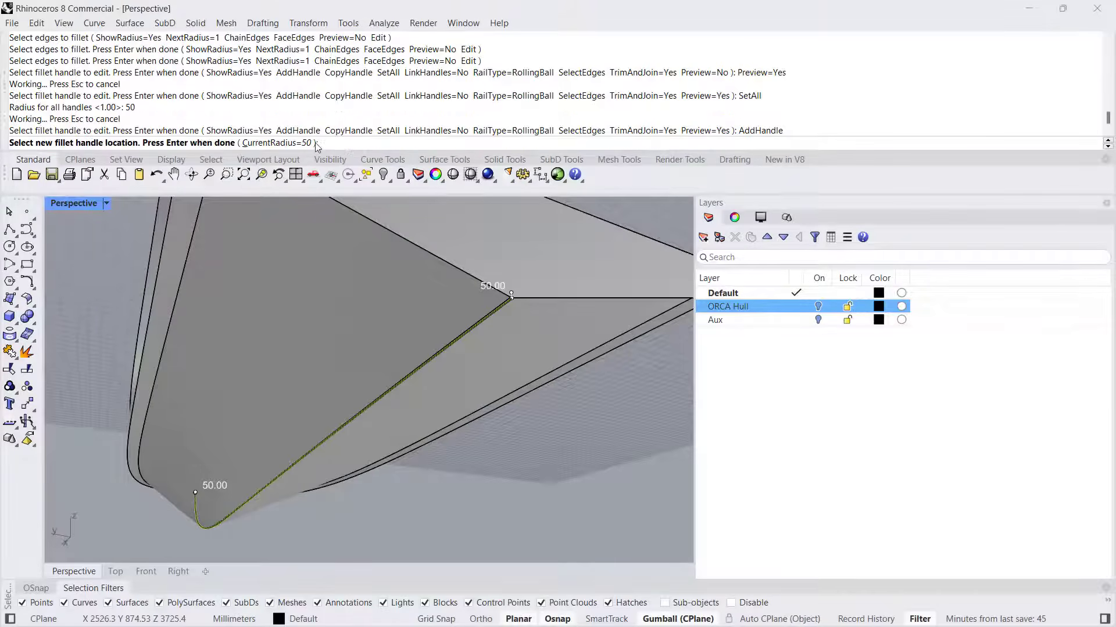
pyautogui.moveTo(278, 366); pyautogui.dragTo(500, 372, button='right')
pyautogui.scroll(6, 347, 381)
pyautogui.scroll(1, 301, 379)
pyautogui.click(283, 336)
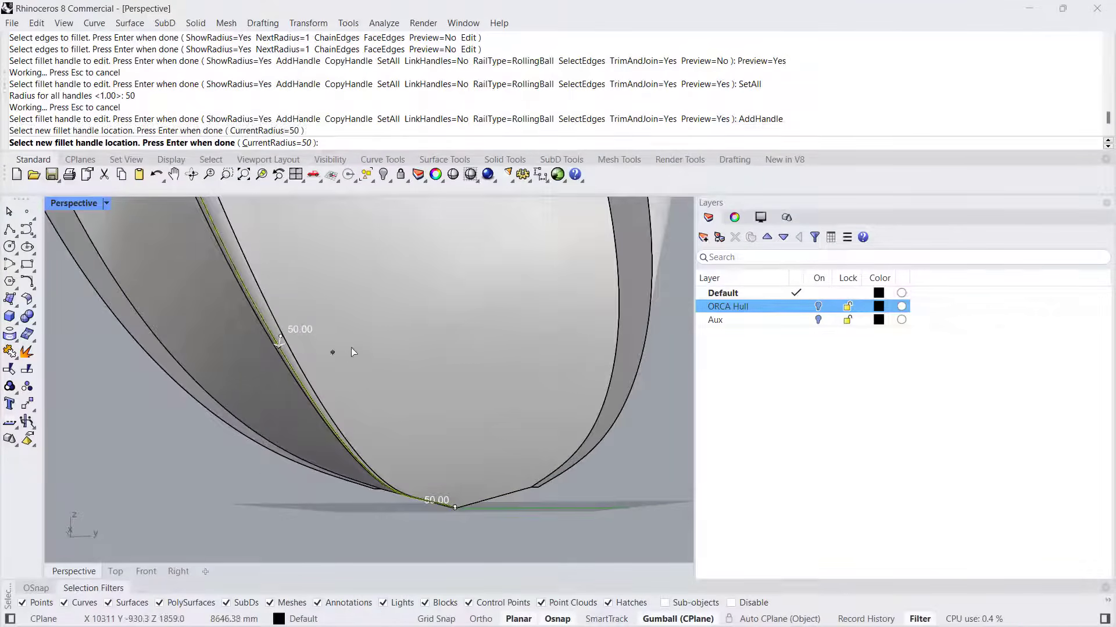
pyautogui.scroll(-3, 388, 373)
pyautogui.click(393, 374)
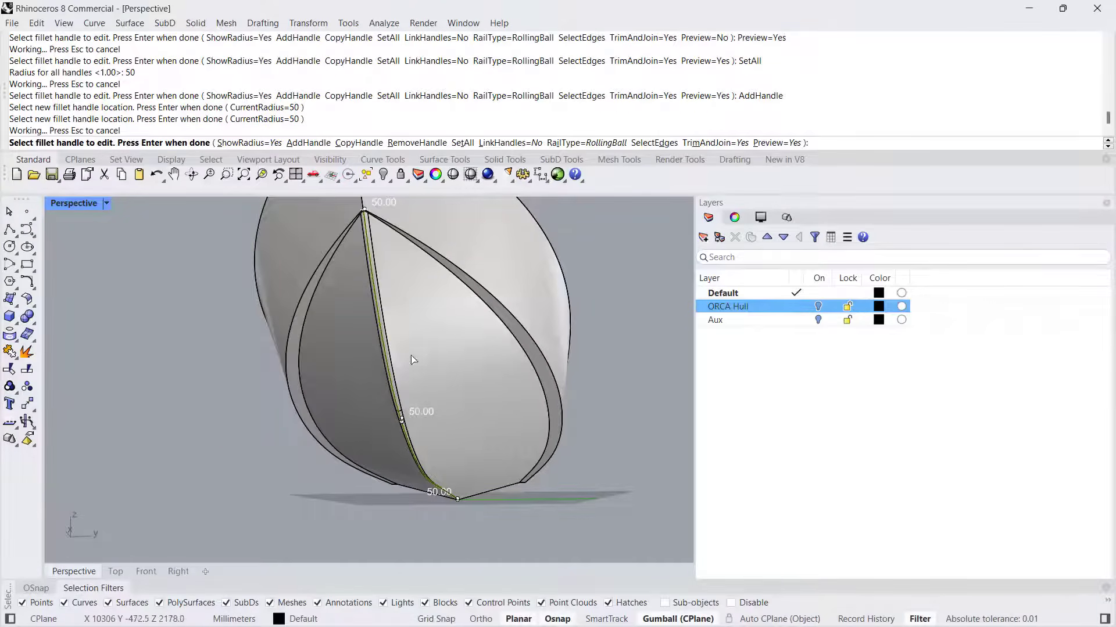
# Step: Set the fillet radius at the intermediate keel handle to 15 mm
pyautogui.moveTo(395, 331); pyautogui.dragTo(423, 319, button='right')
pyautogui.scroll(3, 402, 279)
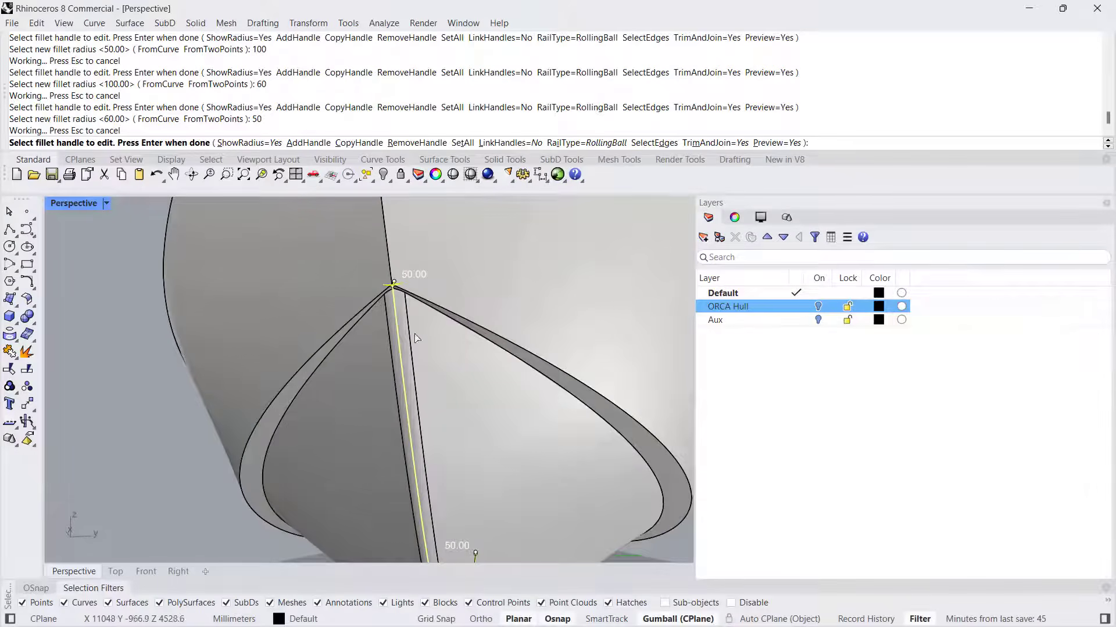
pyautogui.moveTo(429, 366); pyautogui.dragTo(420, 311, button='right')
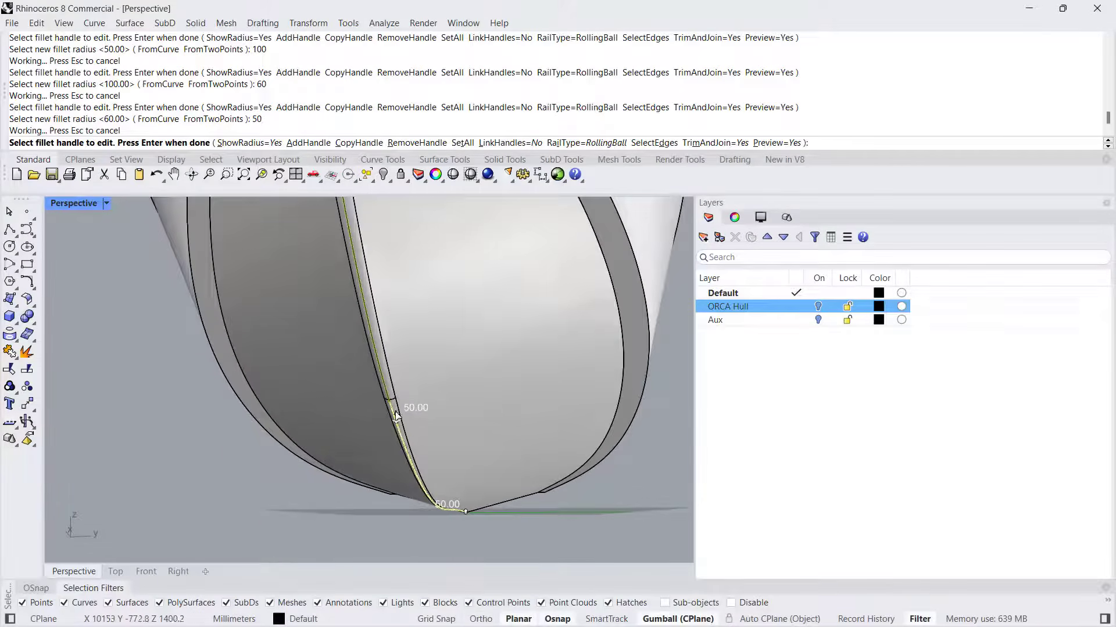
pyautogui.click(396, 416)
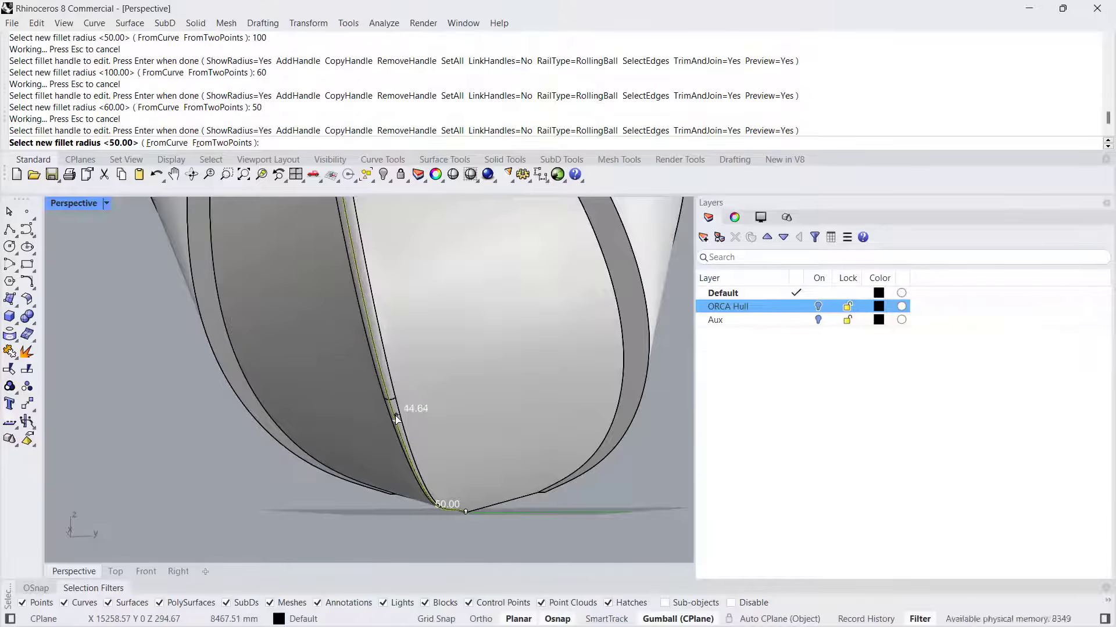
pyautogui.press('Return')
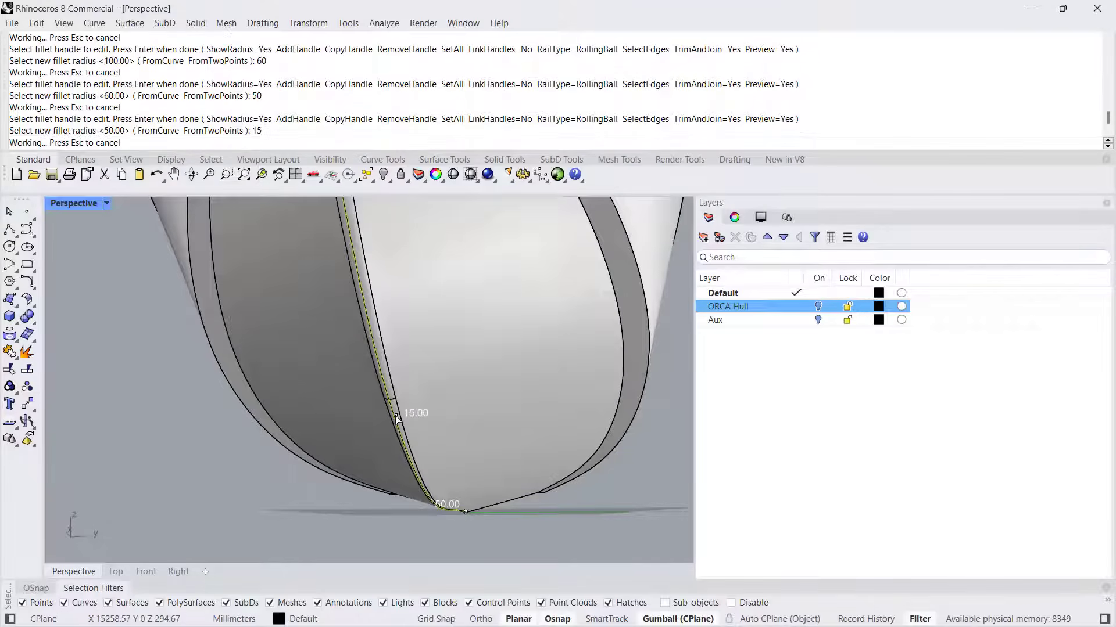
# Step: Move the 15 mm fillet handle farther forward along the keel edge towards the stem
pyautogui.moveTo(397, 417); pyautogui.dragTo(462, 340, button='right')
pyautogui.scroll(6, 462, 343)
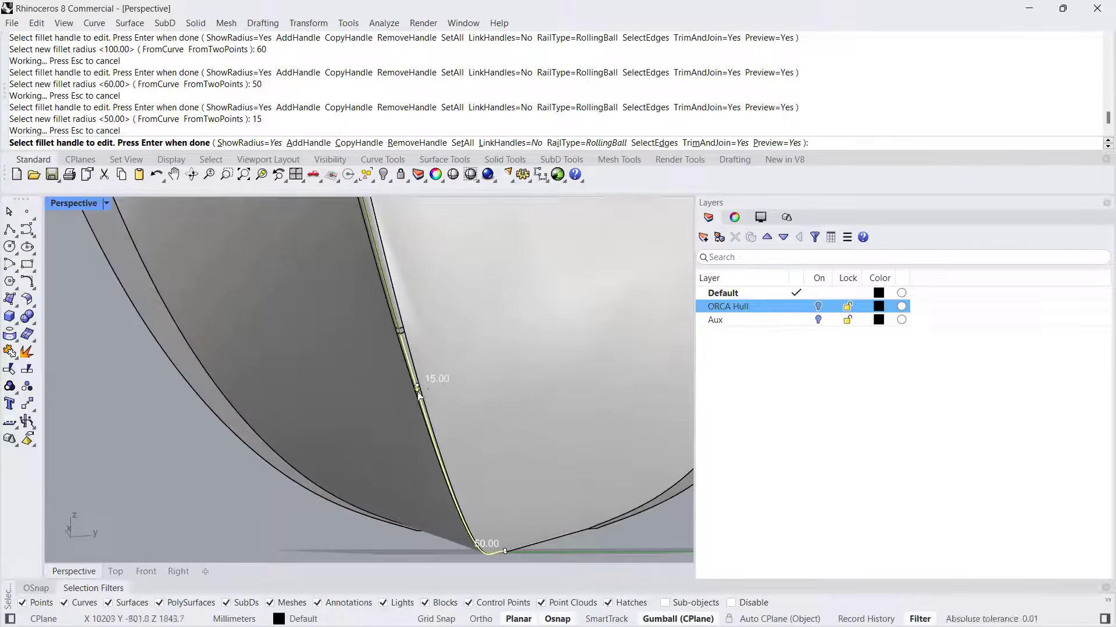
pyautogui.click(419, 390)
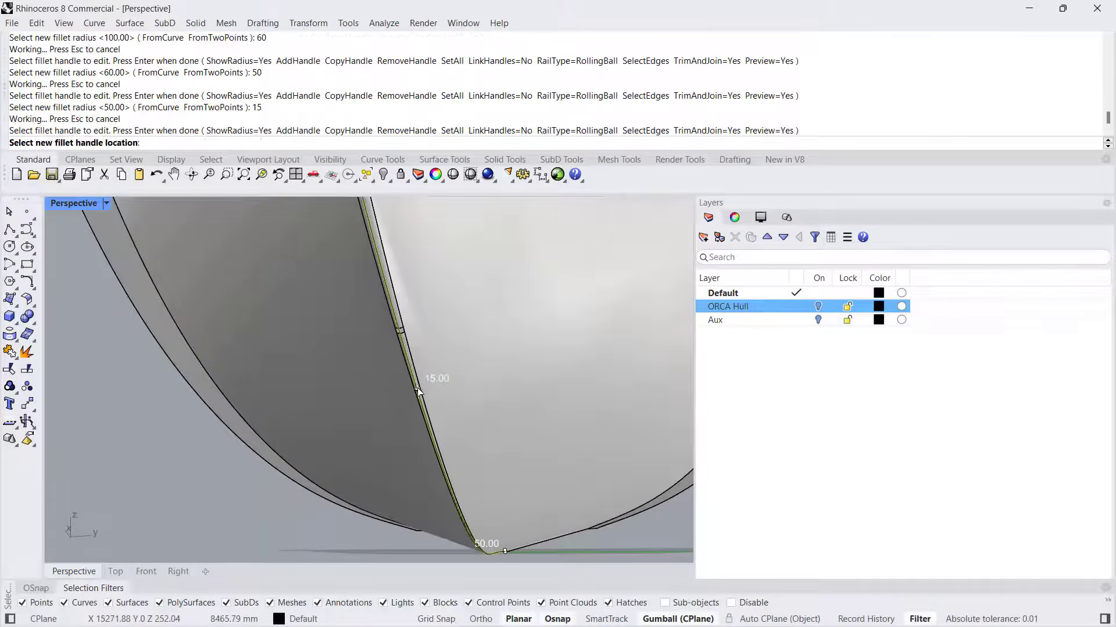
pyautogui.click(388, 283)
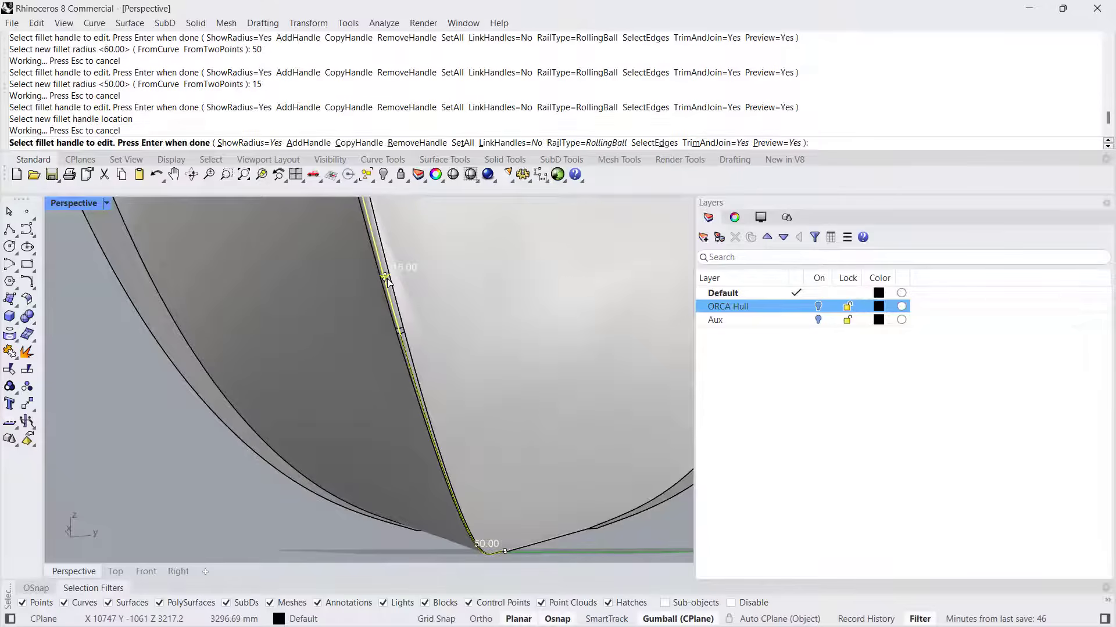
# Step: Set the fillet radius at the transom end of the keel to 200 mm
pyautogui.scroll(-3, 388, 285)
pyautogui.keyDown('shift'); pyautogui.moveTo(388, 291); pyautogui.dragTo(481, 364, button='right'); pyautogui.keyUp('shift')
pyautogui.moveTo(552, 452); pyautogui.dragTo(372, 395, button='right')
pyautogui.keyDown('shift'); pyautogui.moveTo(372, 395); pyautogui.dragTo(319, 483, button='right'); pyautogui.keyUp('shift')
pyautogui.keyDown('ctrl'); pyautogui.moveTo(399, 332); pyautogui.dragTo(399, 292, button='right'); pyautogui.keyUp('ctrl')
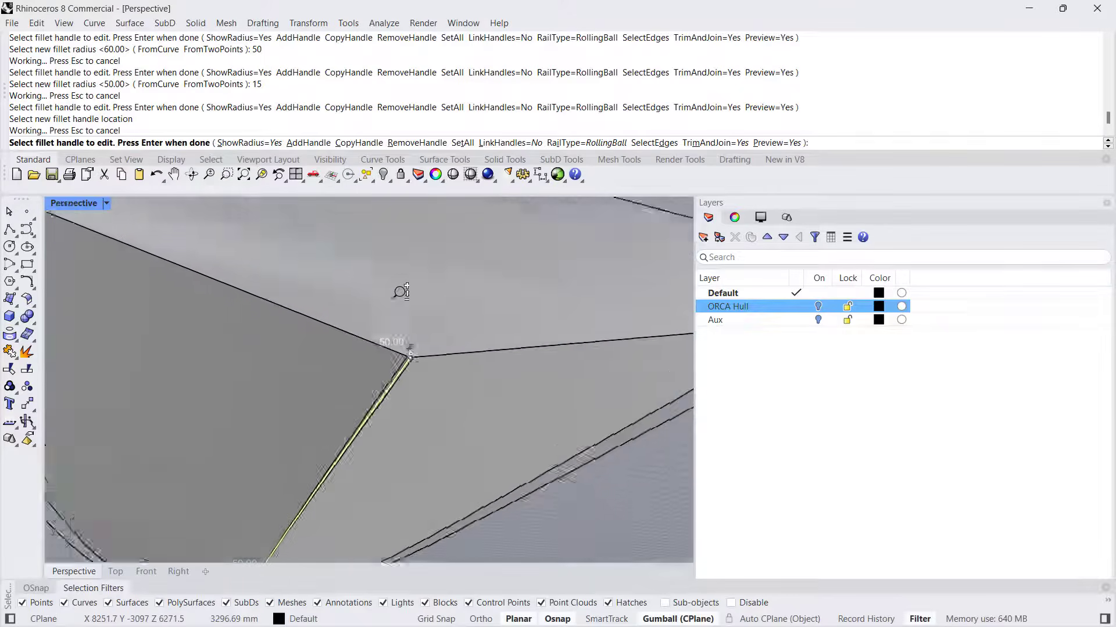
pyautogui.click(409, 347)
pyautogui.write('200')
pyautogui.press('Return')
# Step: Set the fillet radius at the keel's transom handle to 600 mm
pyautogui.scroll(-5, 406, 343)
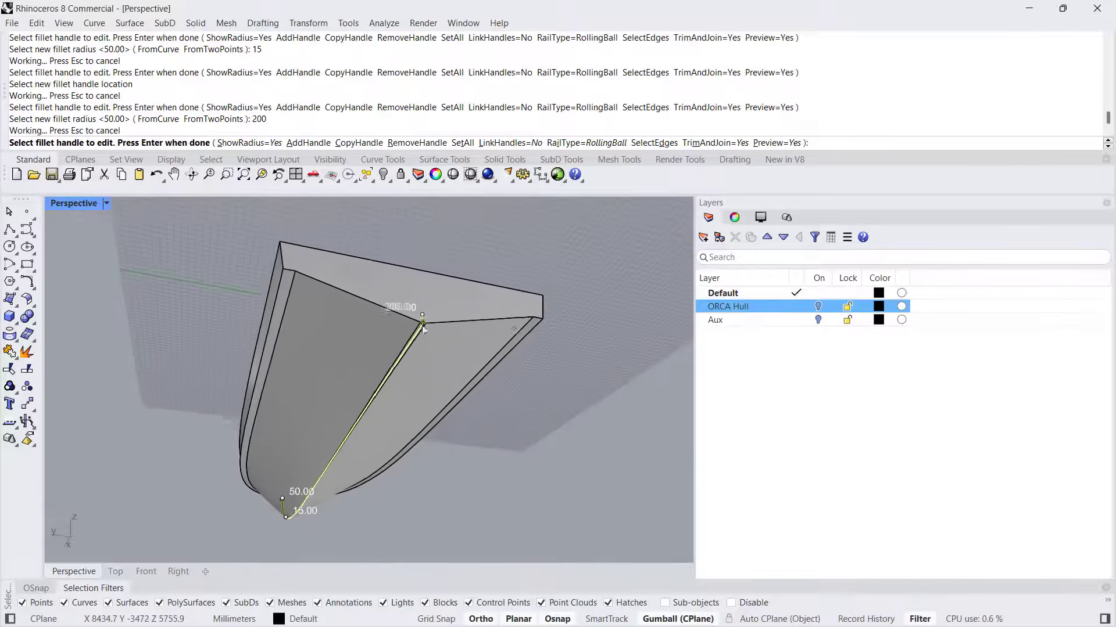
pyautogui.scroll(2, 371, 313)
pyautogui.click(333, 397)
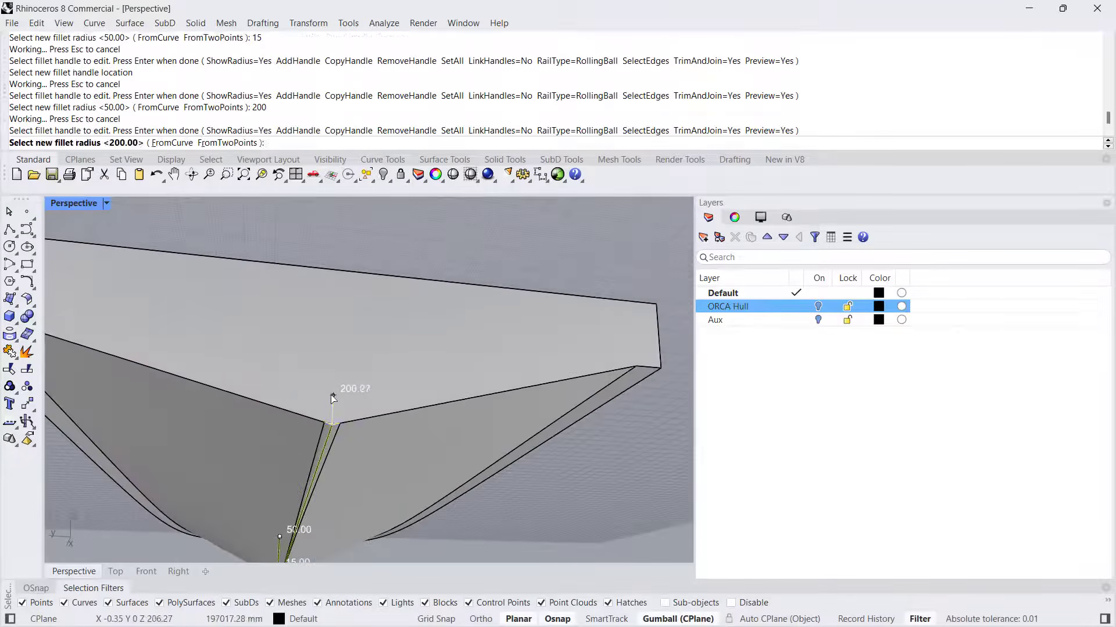
pyautogui.write('600')
pyautogui.press('Return')
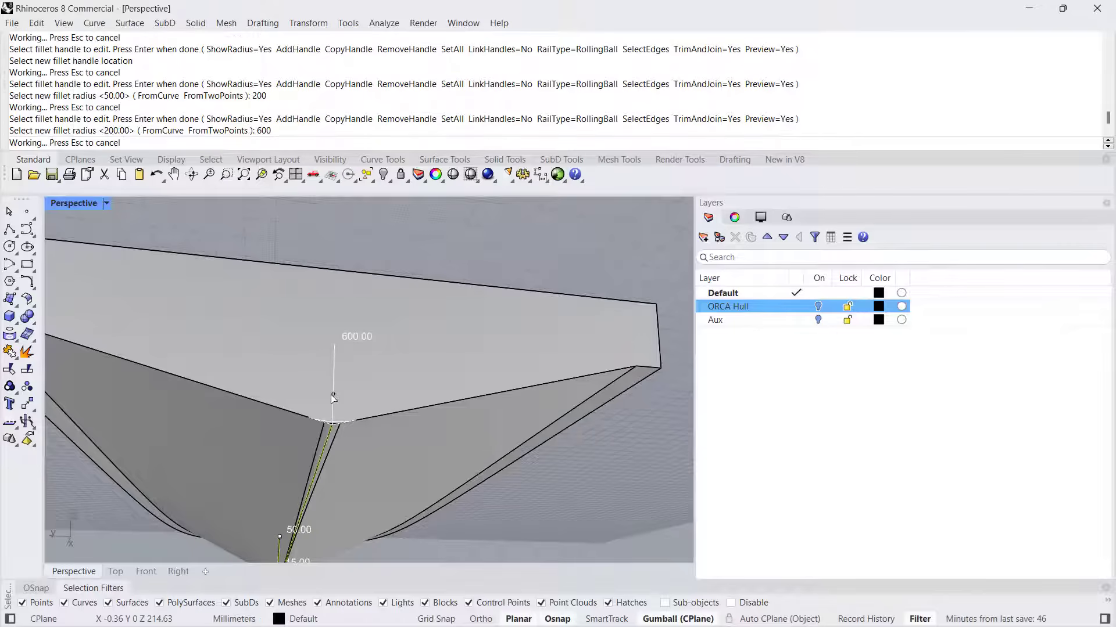
# Step: Check the variable-radius fillet along the keel from transom to stem and apply it to the hull
pyautogui.moveTo(323, 401); pyautogui.dragTo(344, 325, button='right')
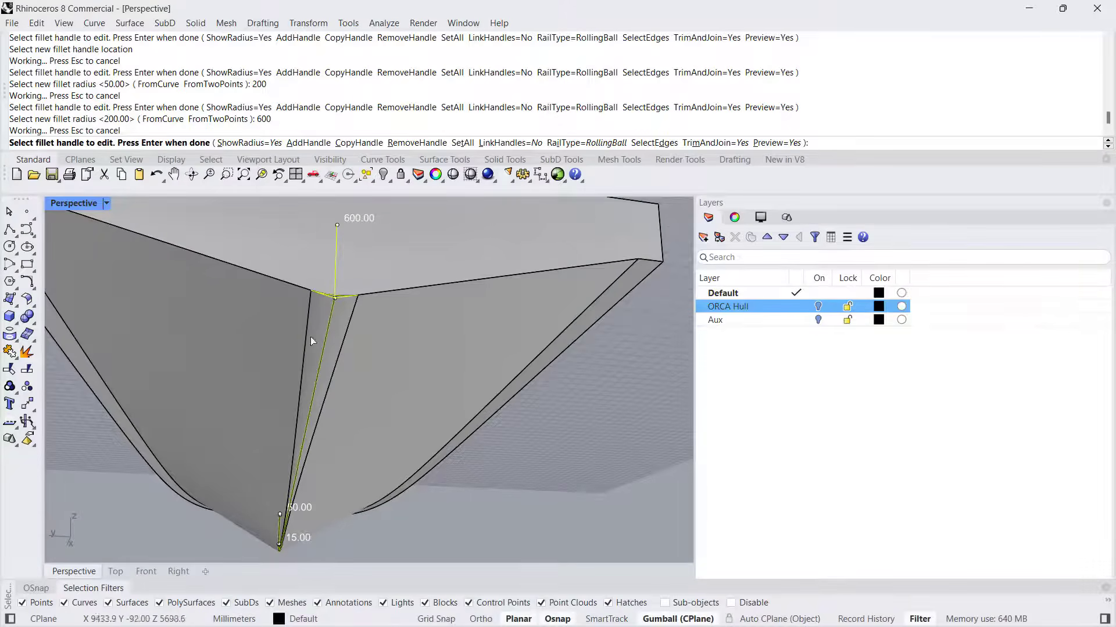
pyautogui.moveTo(314, 367); pyautogui.dragTo(381, 374, button='right')
pyautogui.scroll(12, 381, 374)
pyautogui.scroll(-8, 375, 377)
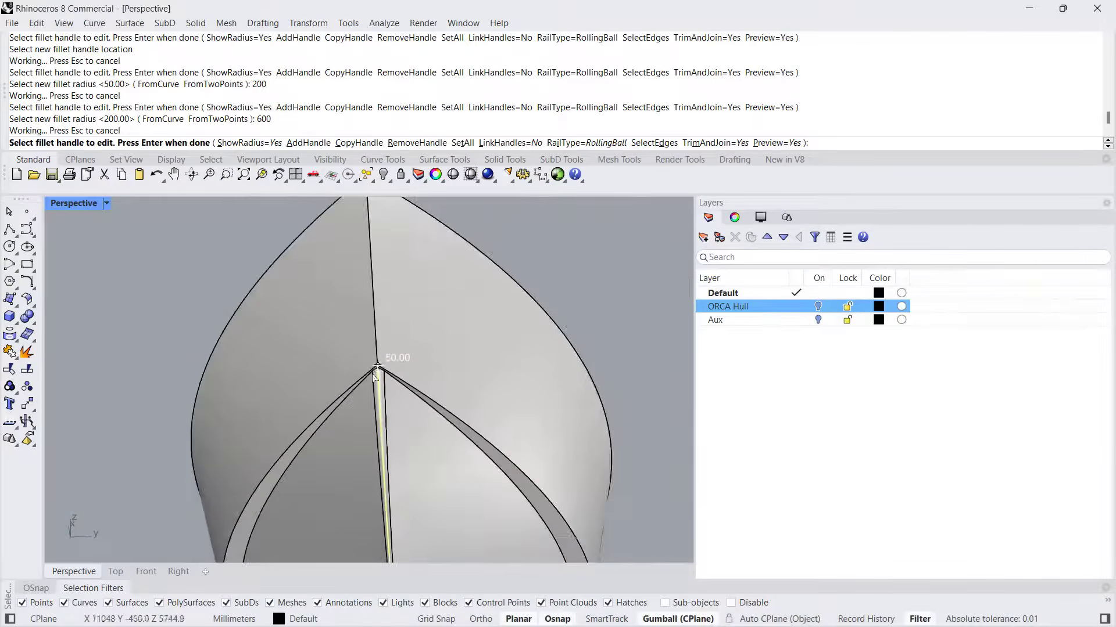
pyautogui.scroll(2, 366, 376)
pyautogui.scroll(-6, 383, 418)
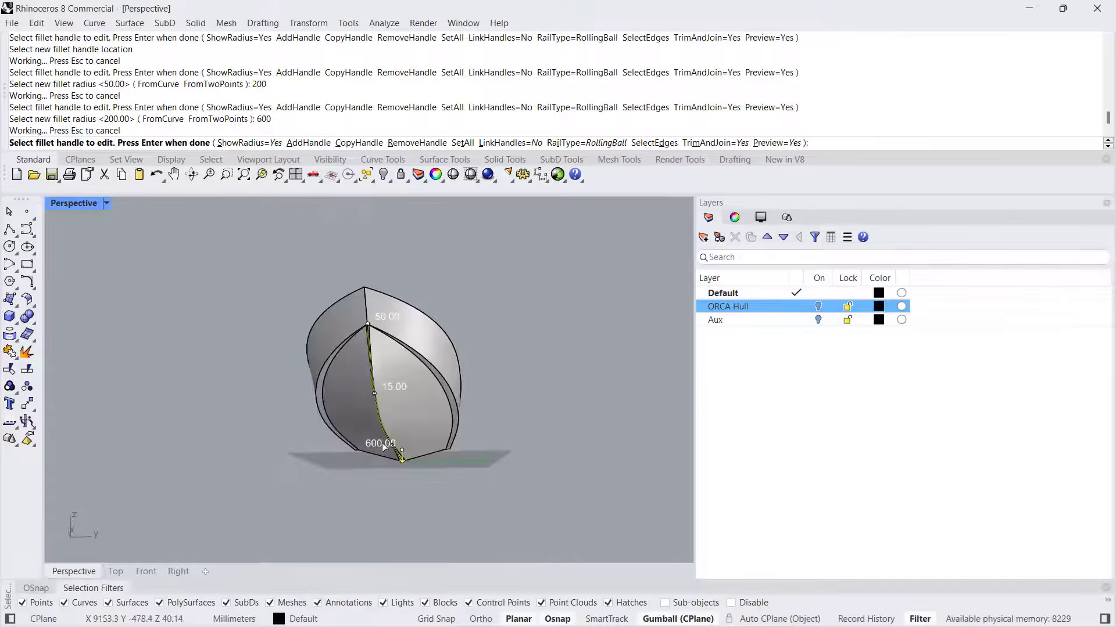
pyautogui.scroll(3, 388, 445)
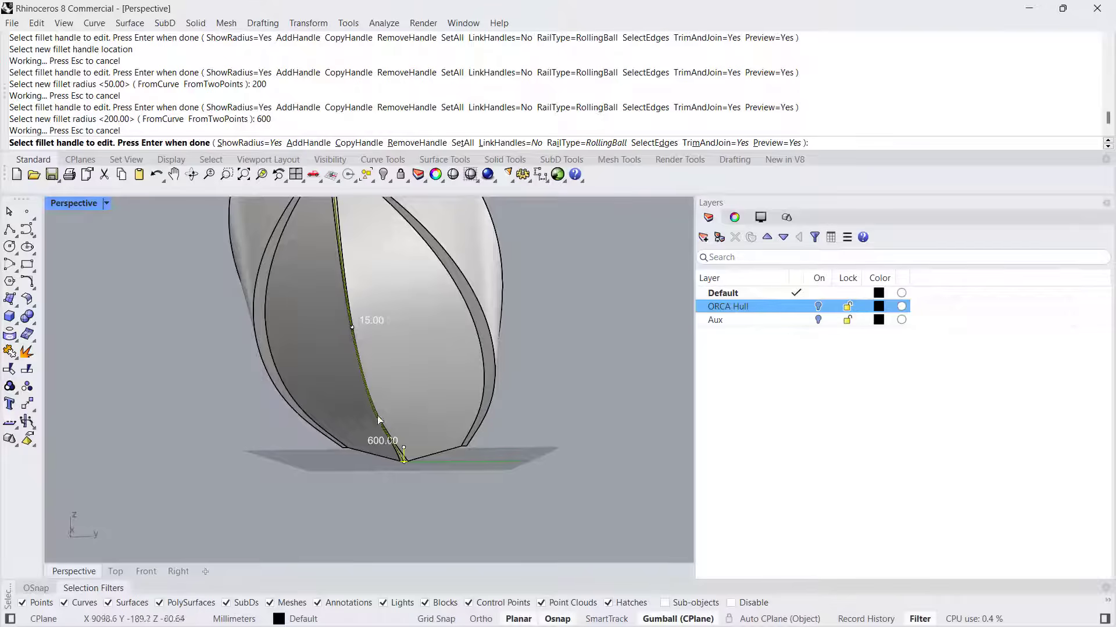
pyautogui.moveTo(382, 367); pyautogui.dragTo(396, 381, button='right')
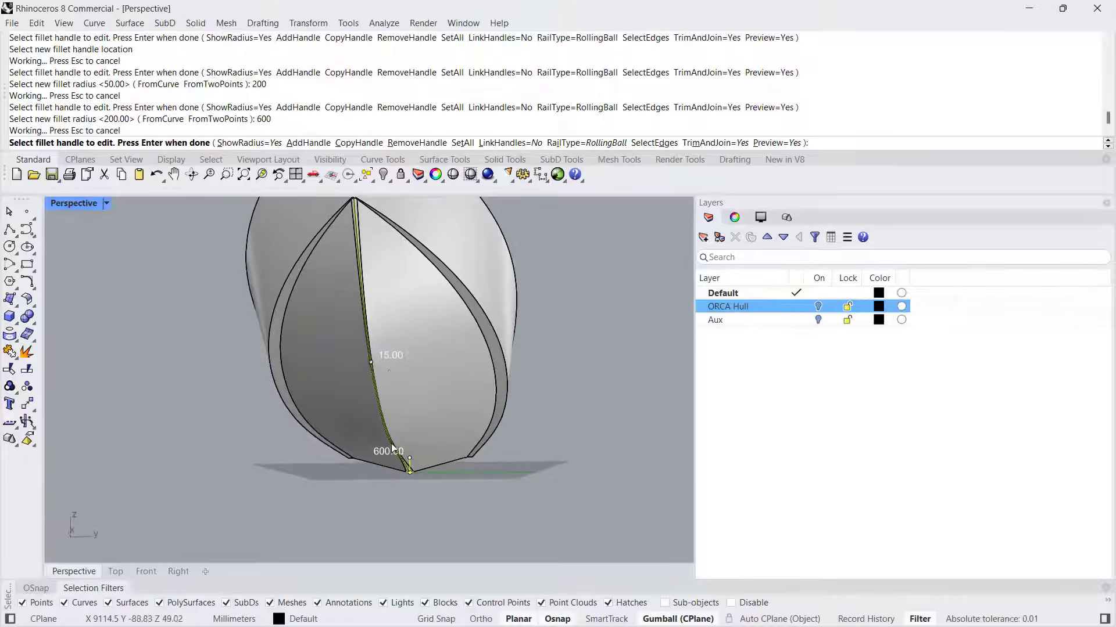
pyautogui.moveTo(358, 264); pyautogui.dragTo(377, 349, button='right')
pyautogui.press('Return')
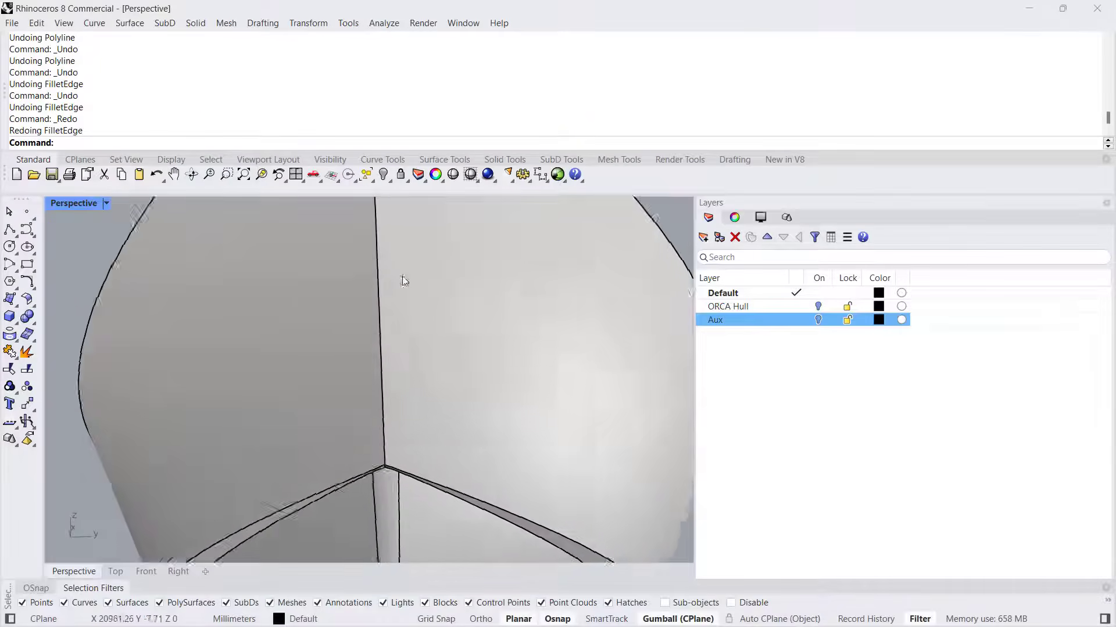
# Step: Start an edge fillet on the stem edge above the keel fillet, with a radius of 100 mm at the upper end
pyautogui.scroll(-5, 402, 277)
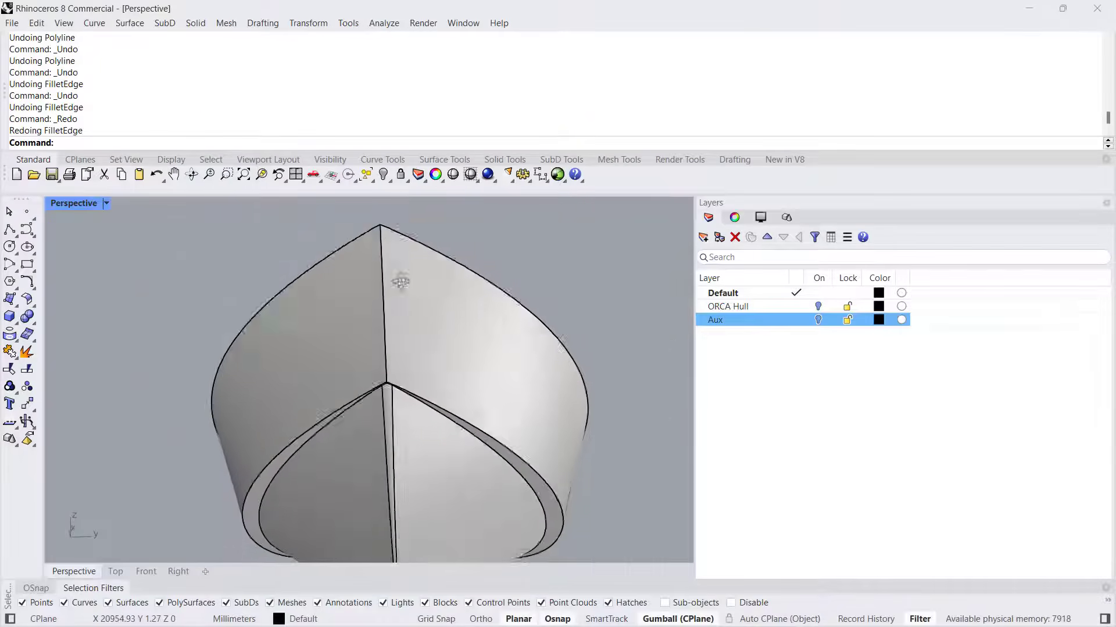
pyautogui.click(35, 320)
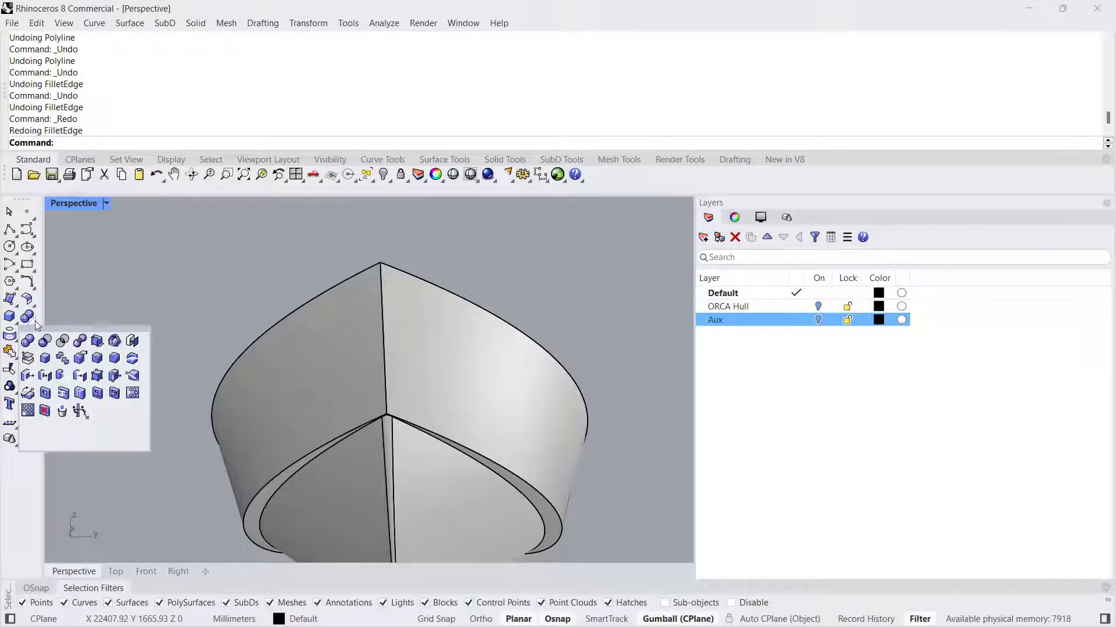
pyautogui.click(99, 361)
pyautogui.click(384, 317)
pyautogui.press('Return')
pyautogui.click(381, 261)
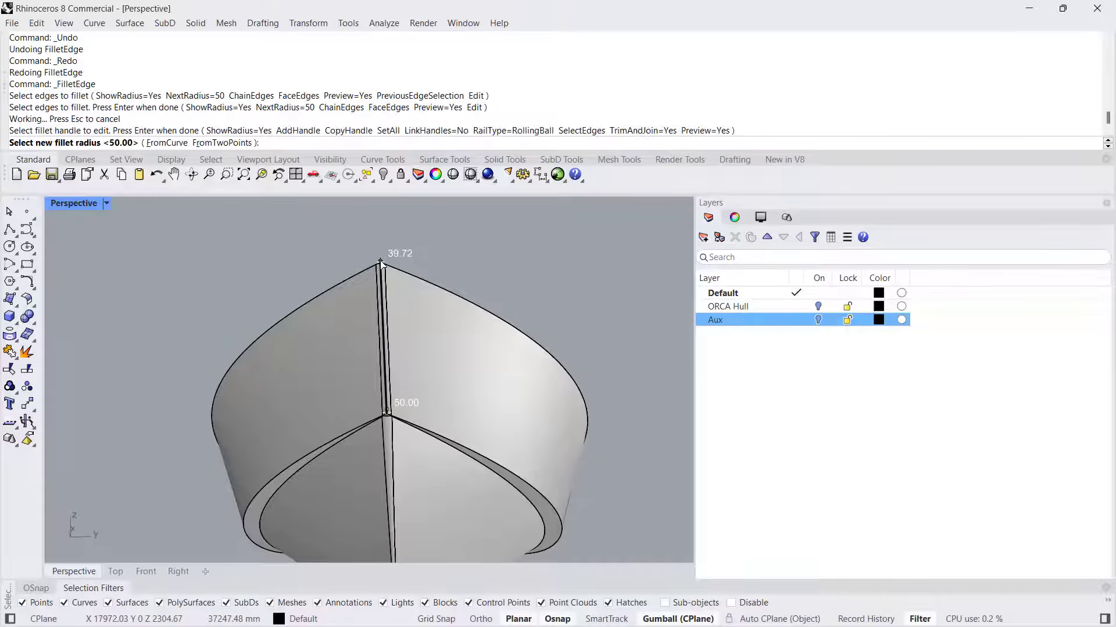
pyautogui.write('100')
pyautogui.press('Return')
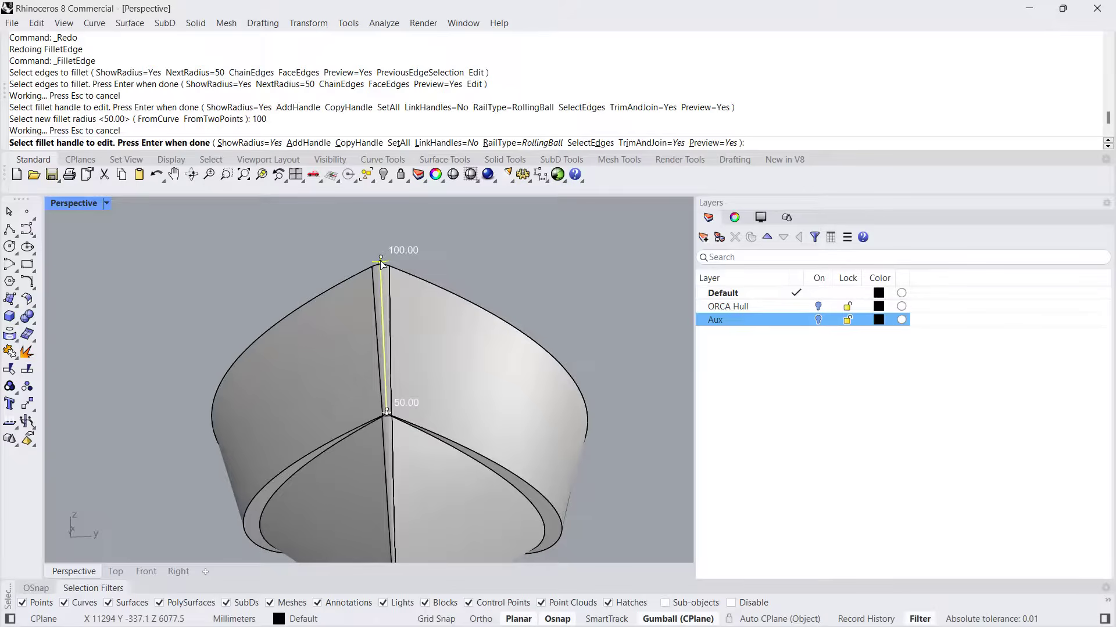
# Step: Set the stem fillet radius to 150 mm at the upper end and 80 mm at the lower end, and apply the fillet
pyautogui.click(381, 260)
pyautogui.press('Return')
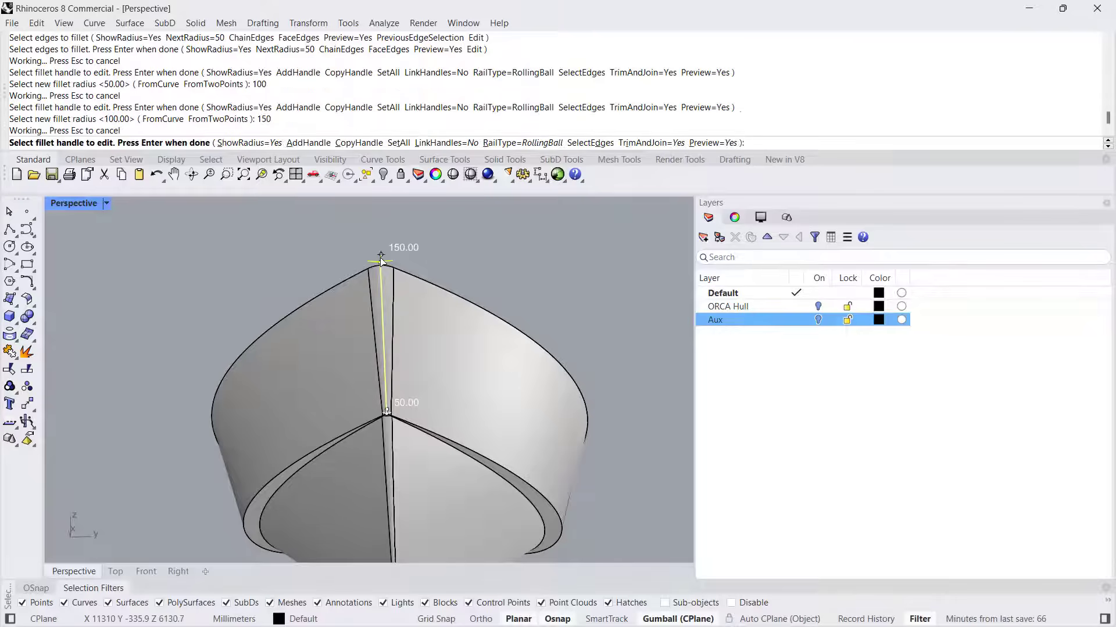
pyautogui.scroll(5, 389, 387)
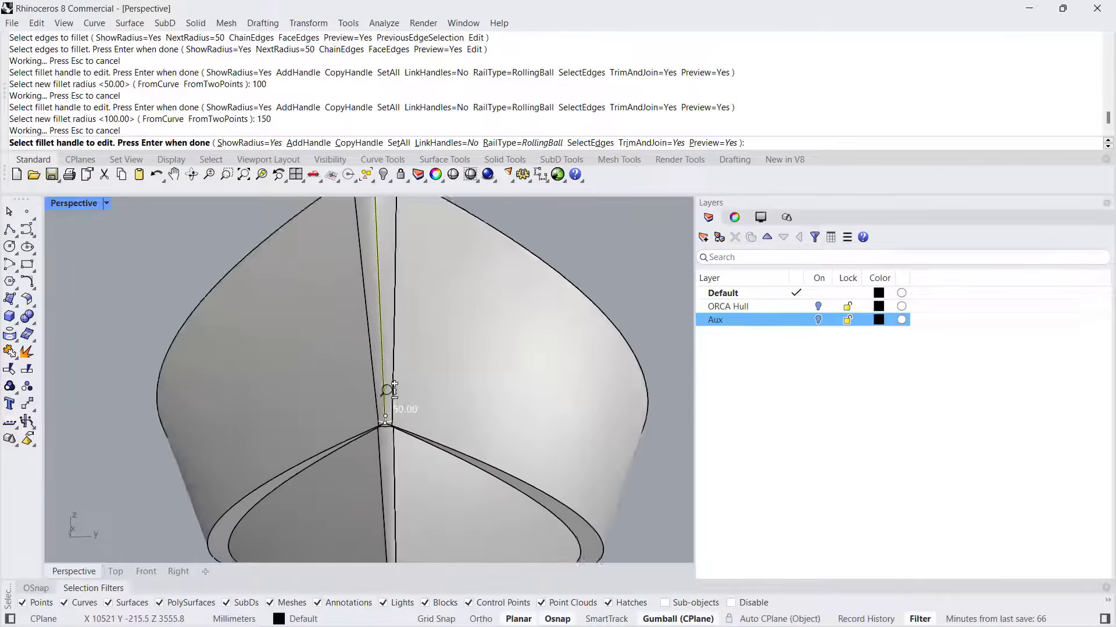
pyautogui.click(384, 429)
pyautogui.press('Return')
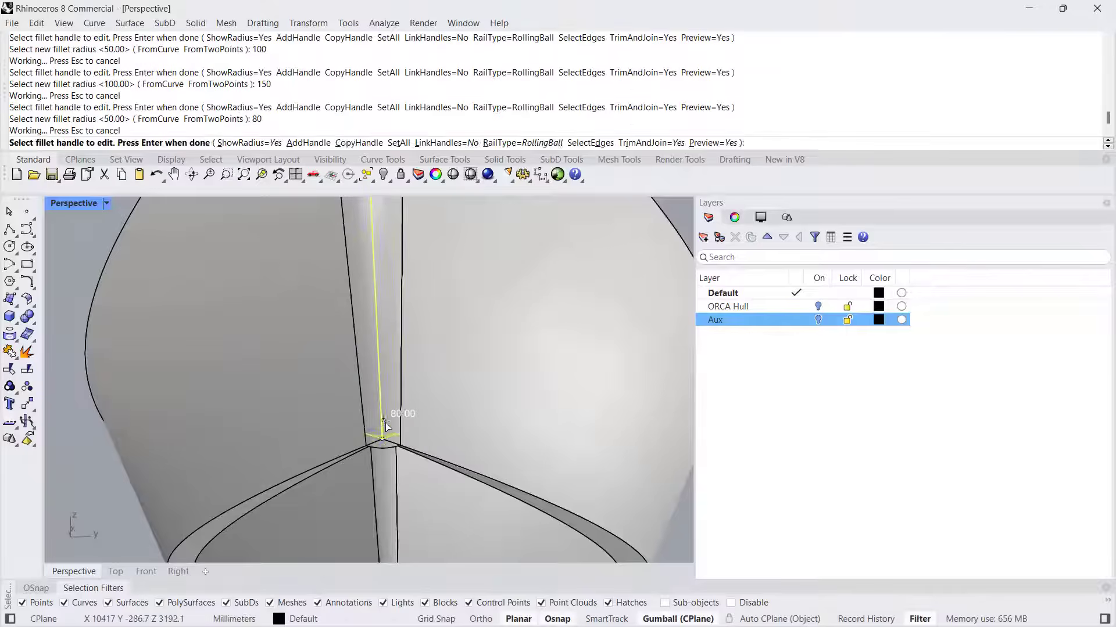
pyautogui.keyDown('shift'); pyautogui.moveTo(384, 428); pyautogui.dragTo(443, 337, button='right'); pyautogui.keyUp('shift')
pyautogui.press('Return')
# Step: Explode the hull polysurface into separate surfaces and hide the stem fillet surface
pyautogui.scroll(6, 442, 335)
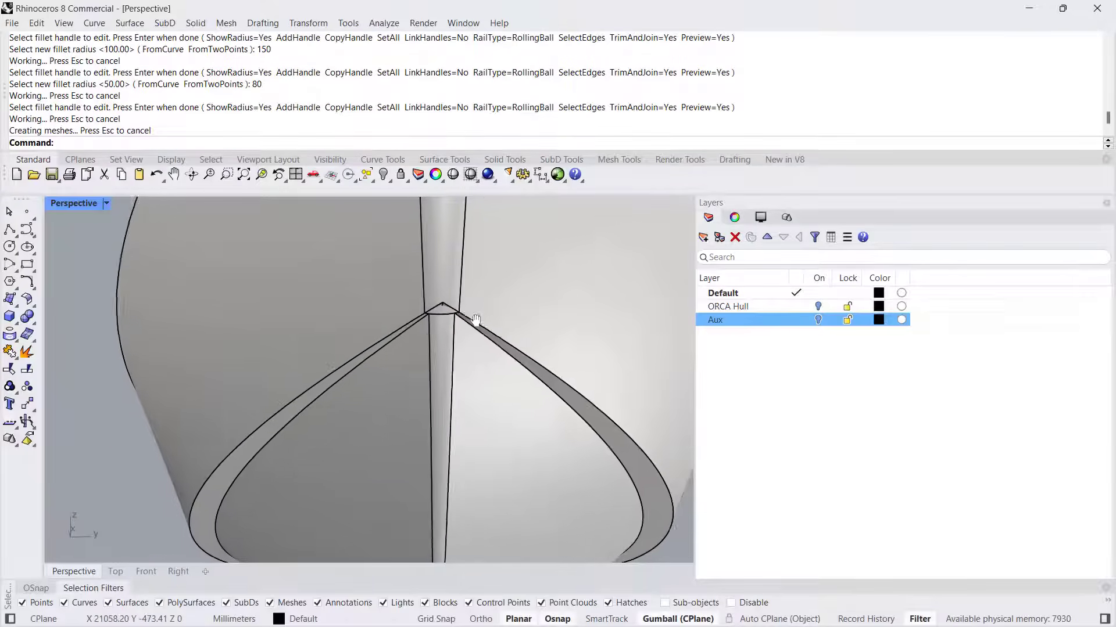
pyautogui.keyDown('shift'); pyautogui.moveTo(464, 300); pyautogui.dragTo(368, 335, button='right'); pyautogui.keyUp('shift')
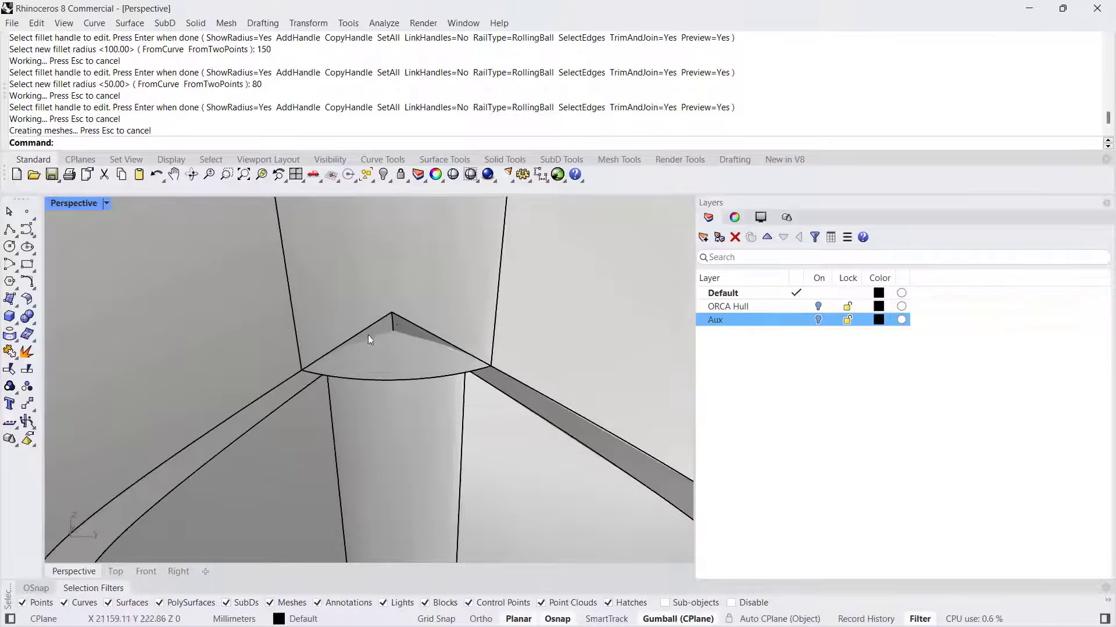
pyautogui.click(397, 367)
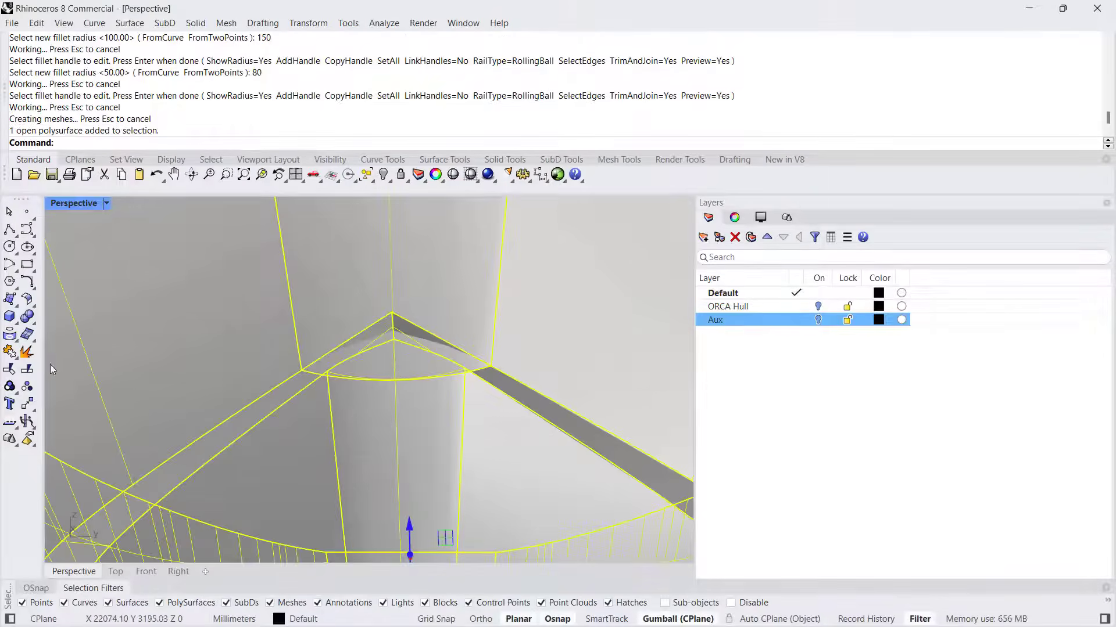
pyautogui.click(27, 353)
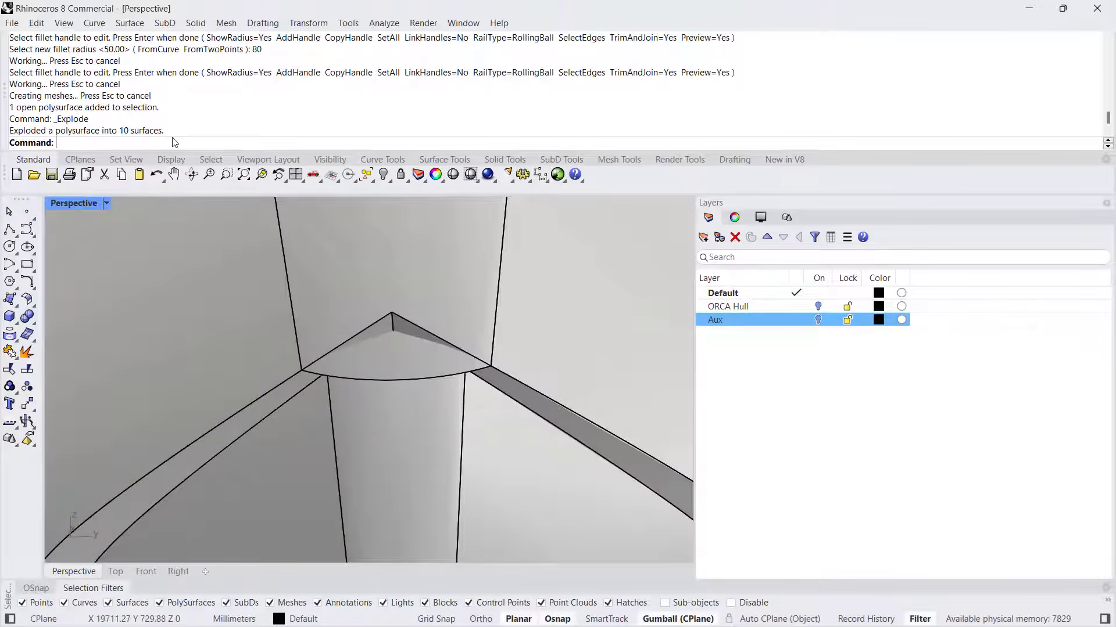
pyautogui.click(392, 285)
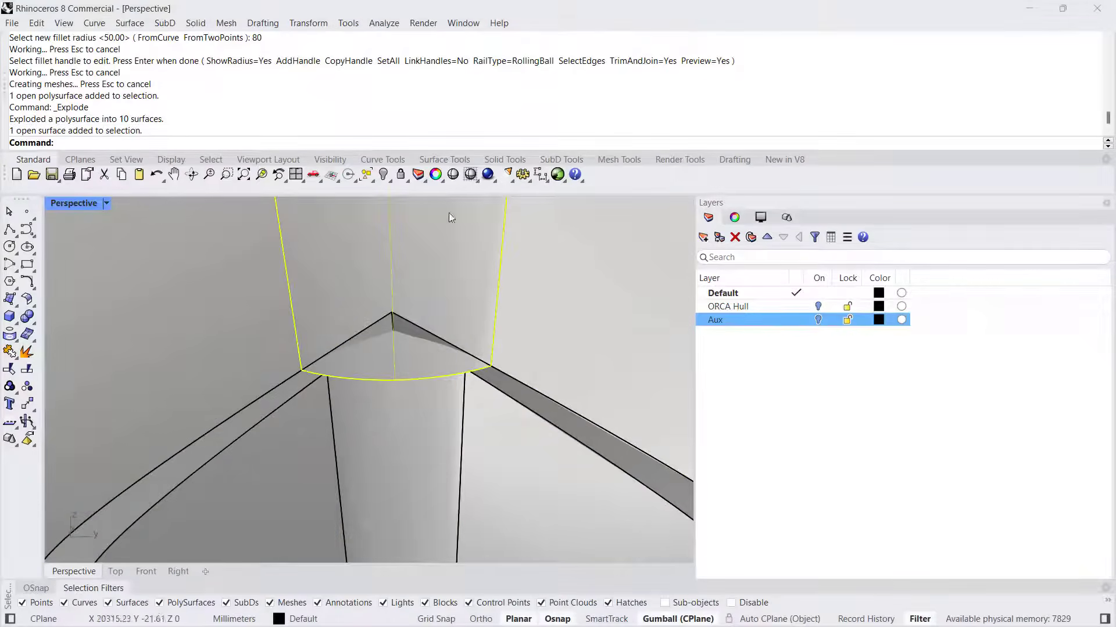
pyautogui.click(383, 175)
# Step: Draw a short line across each chine strip, joining the stem fillet corner to the keel fillet corner on both sides
pyautogui.press('p')
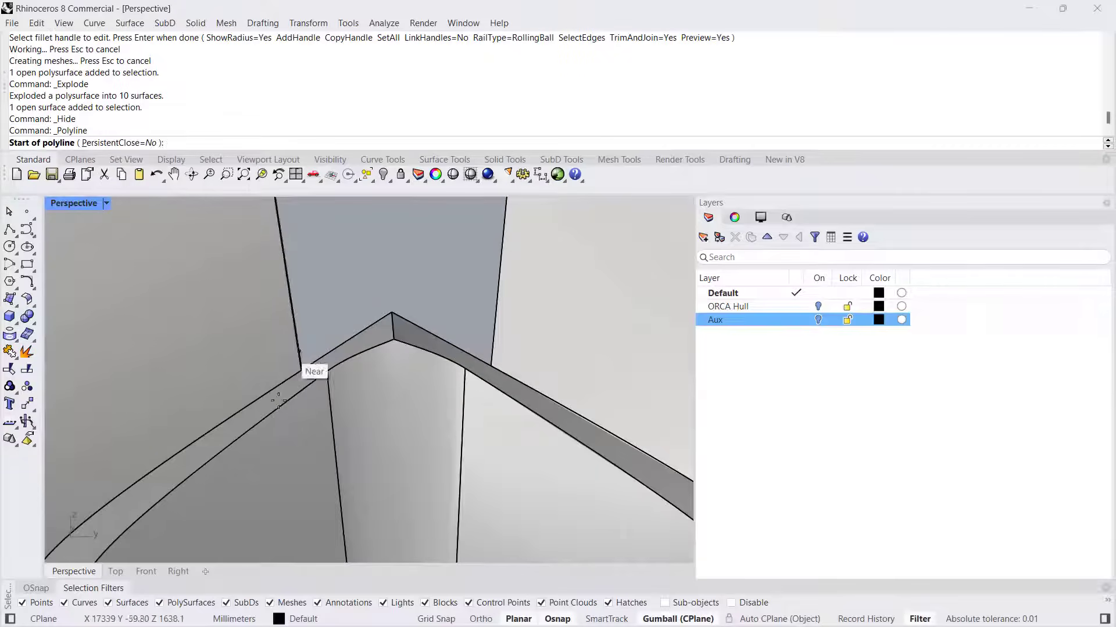
pyautogui.click(304, 370)
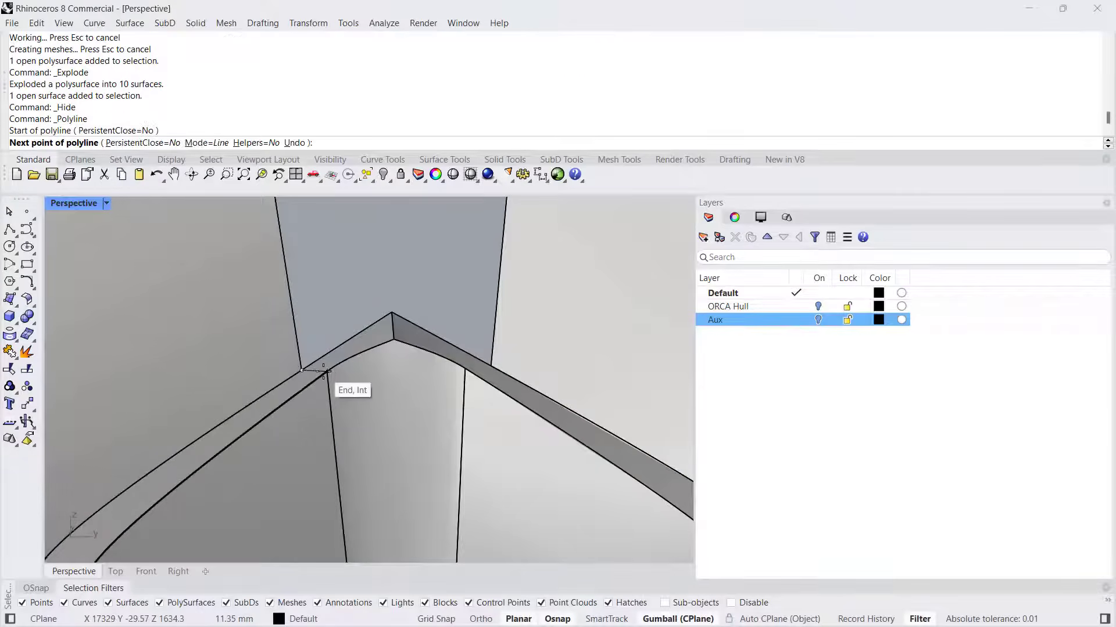
pyautogui.click(324, 371)
pyautogui.press('Return')
pyautogui.press('Return')
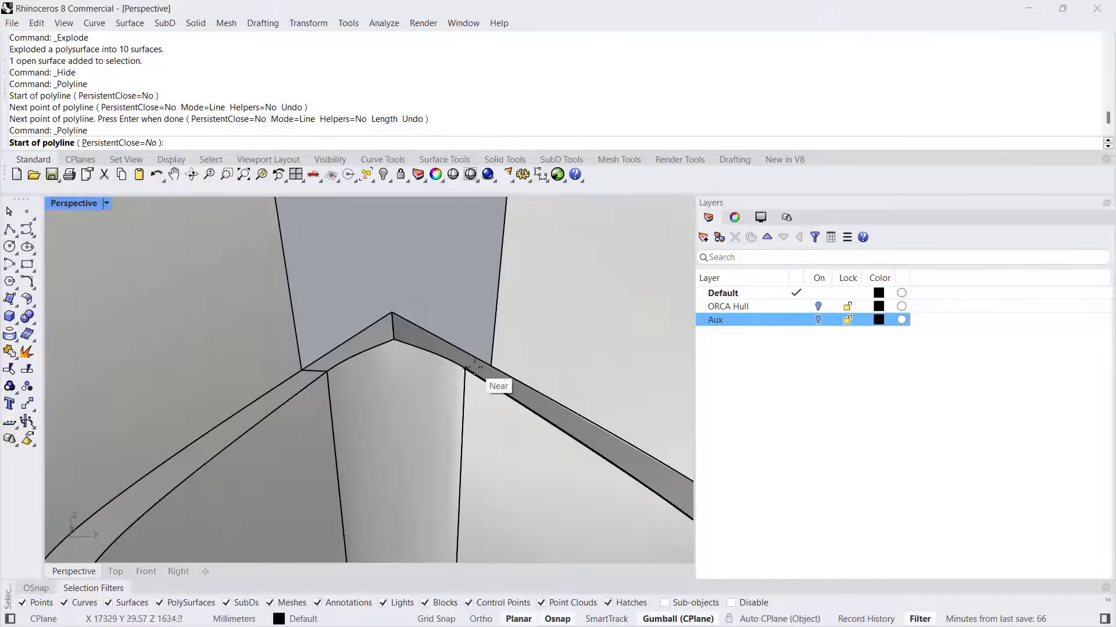
pyautogui.click(470, 368)
pyautogui.click(490, 367)
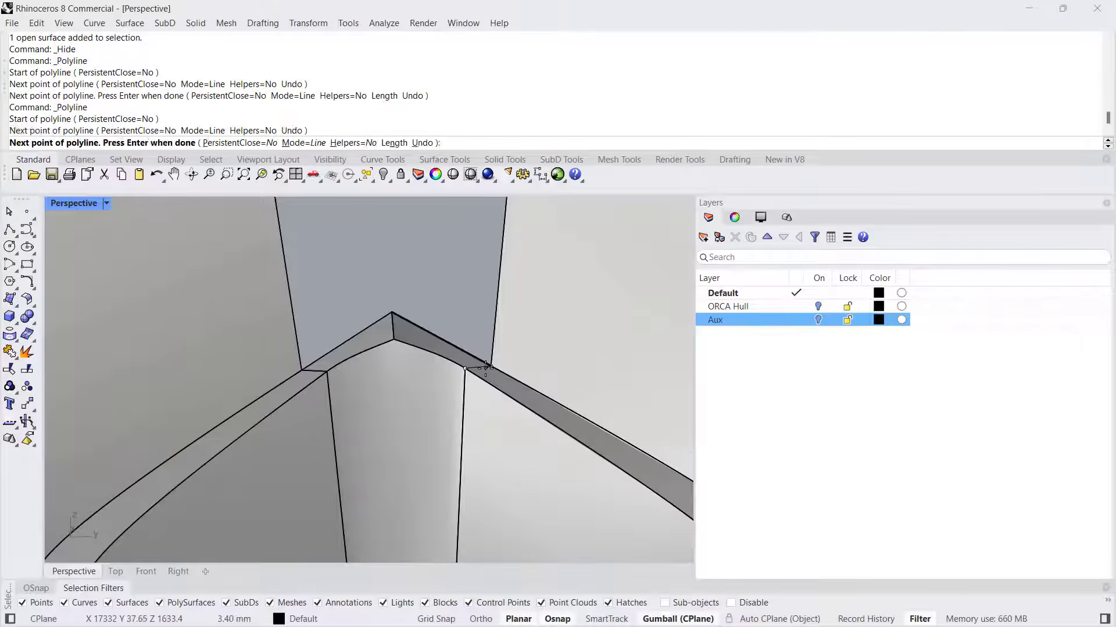
pyautogui.press('Return')
# Step: Trim away the forward tips of both chine strips using the two short lines as cutting objects
pyautogui.click(479, 367)
pyautogui.click(479, 367)
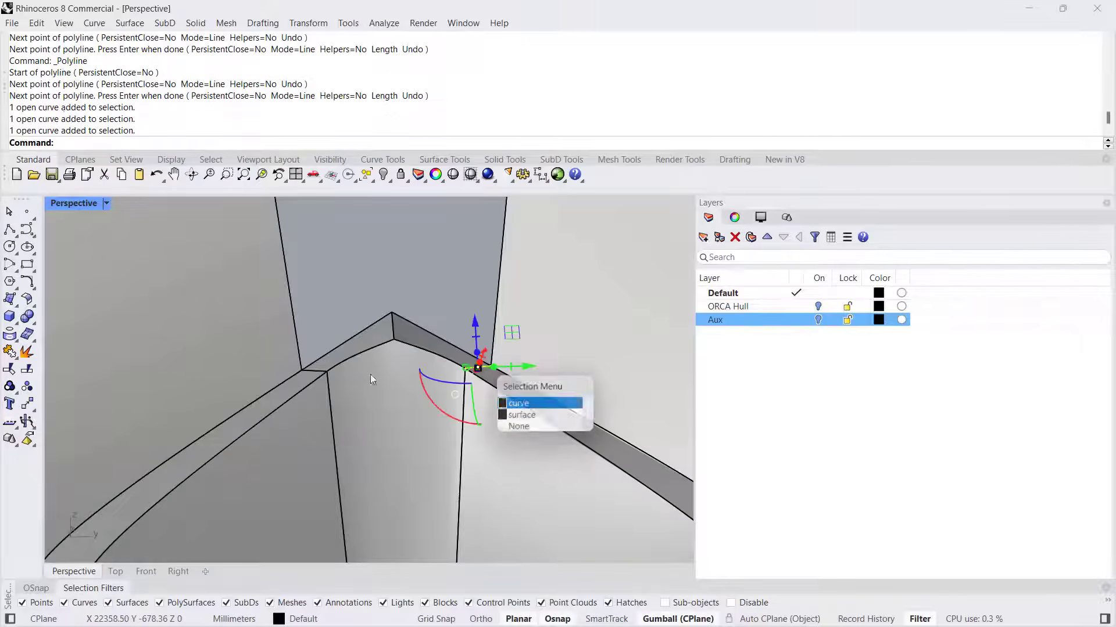
pyautogui.click(315, 371)
pyautogui.press('Return')
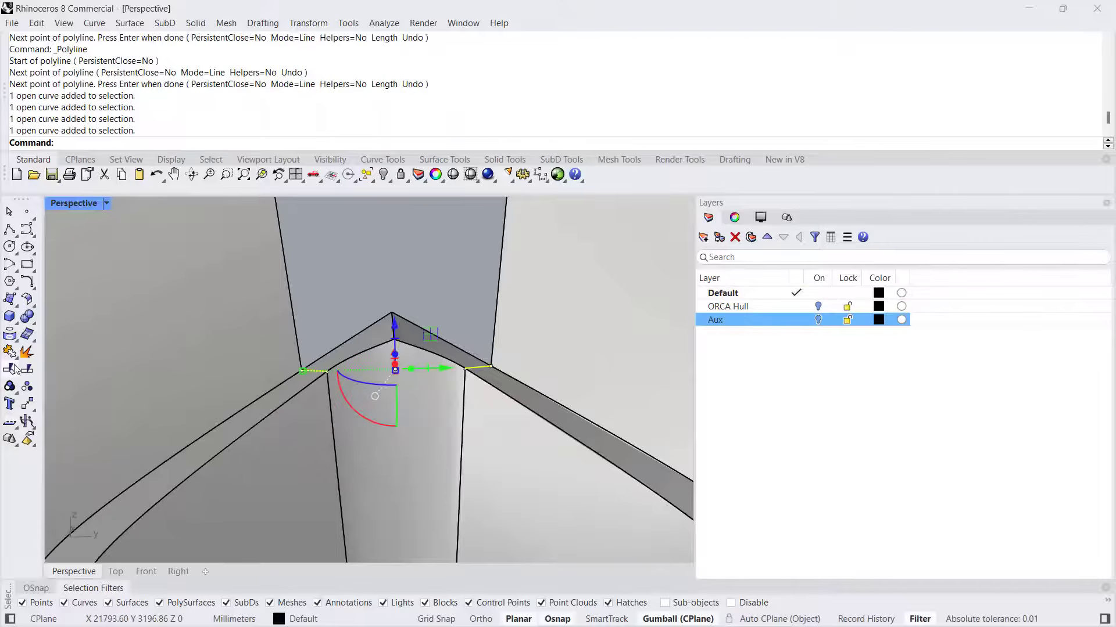
pyautogui.click(10, 369)
pyautogui.click(400, 344)
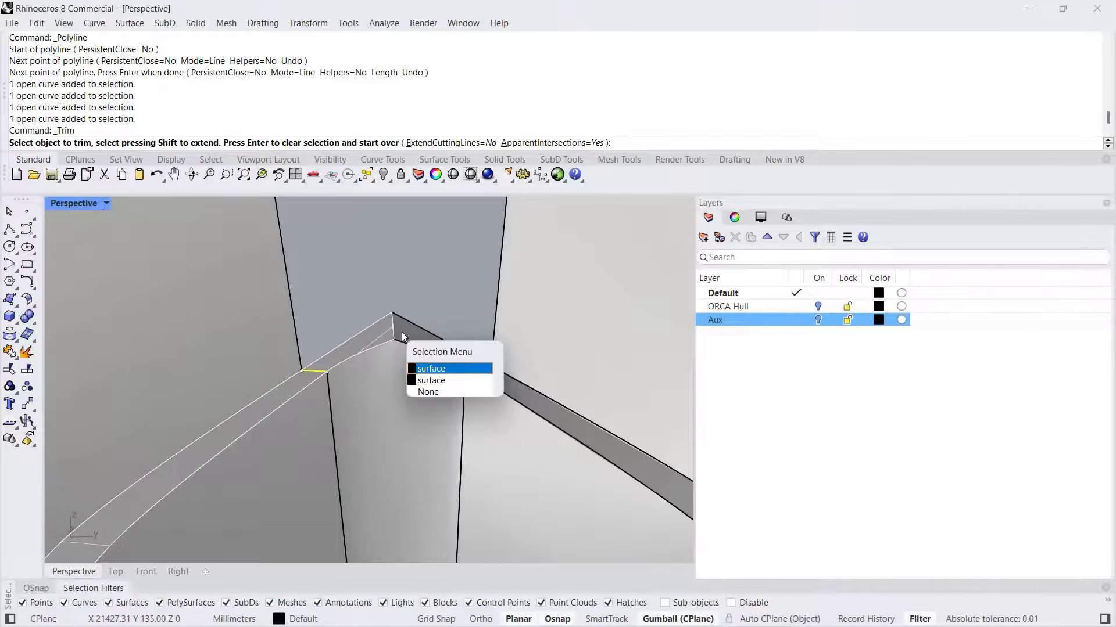
pyautogui.press('Return')
pyautogui.click(409, 332)
pyautogui.press('Return')
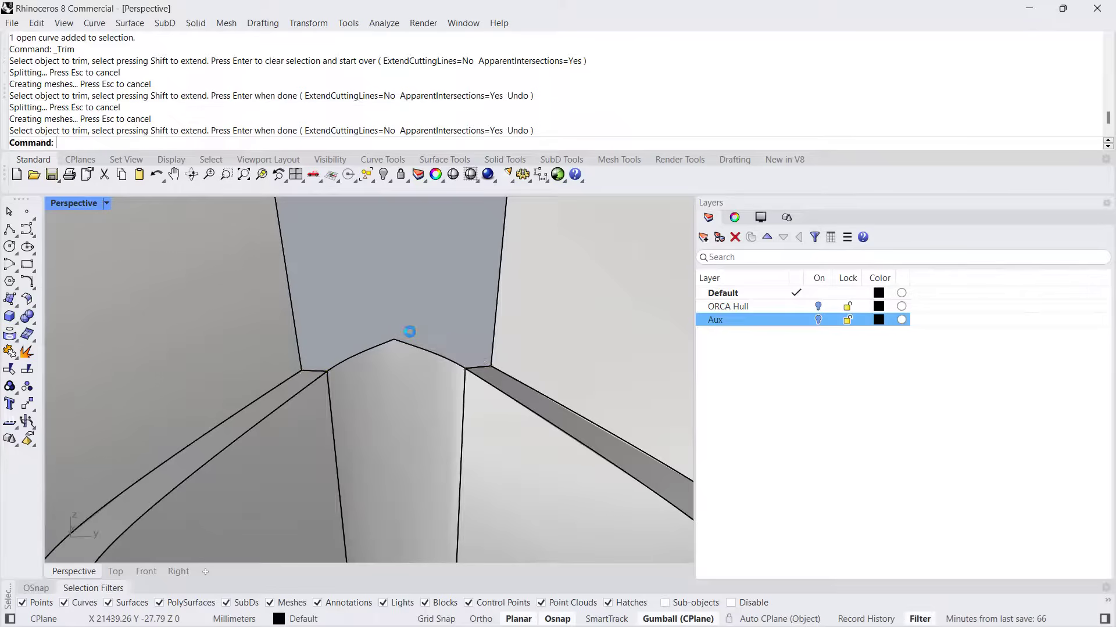
# Step: Show the hidden stem fillet surface again
pyautogui.middleClick(408, 308)
pyautogui.moveTo(410, 331)
pyautogui.mouseDown(button='right')
pyautogui.moveTo(409, 308)
pyautogui.moveTo(413, 331)
pyautogui.moveTo(406, 319)
pyautogui.mouseUp(button='right')
pyautogui.click(451, 256)
# Step: Examine in the Right view how the ends of the keel fillet and stem fillet surfaces meet between the chine strips
pyautogui.doubleClick(87, 203)
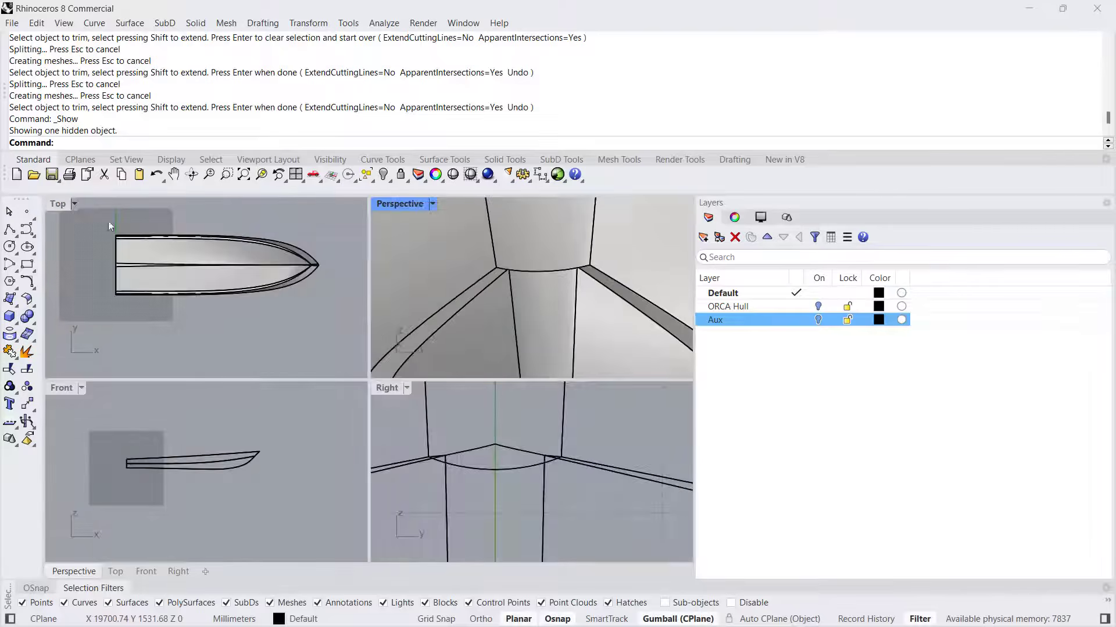
pyautogui.doubleClick(384, 387)
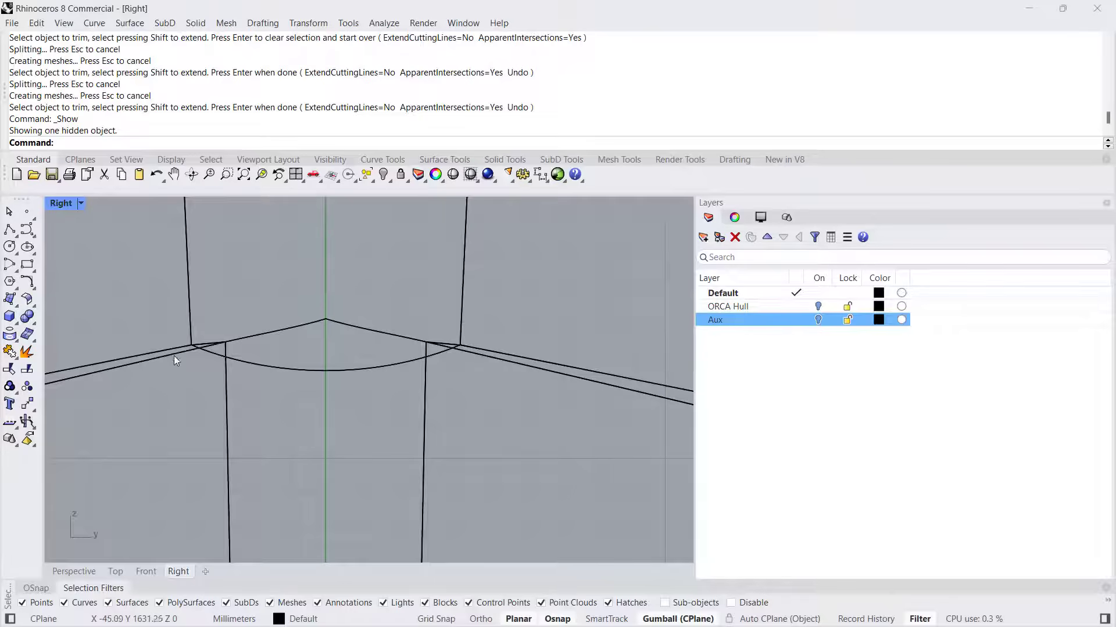
pyautogui.click(247, 386)
pyautogui.click(303, 410)
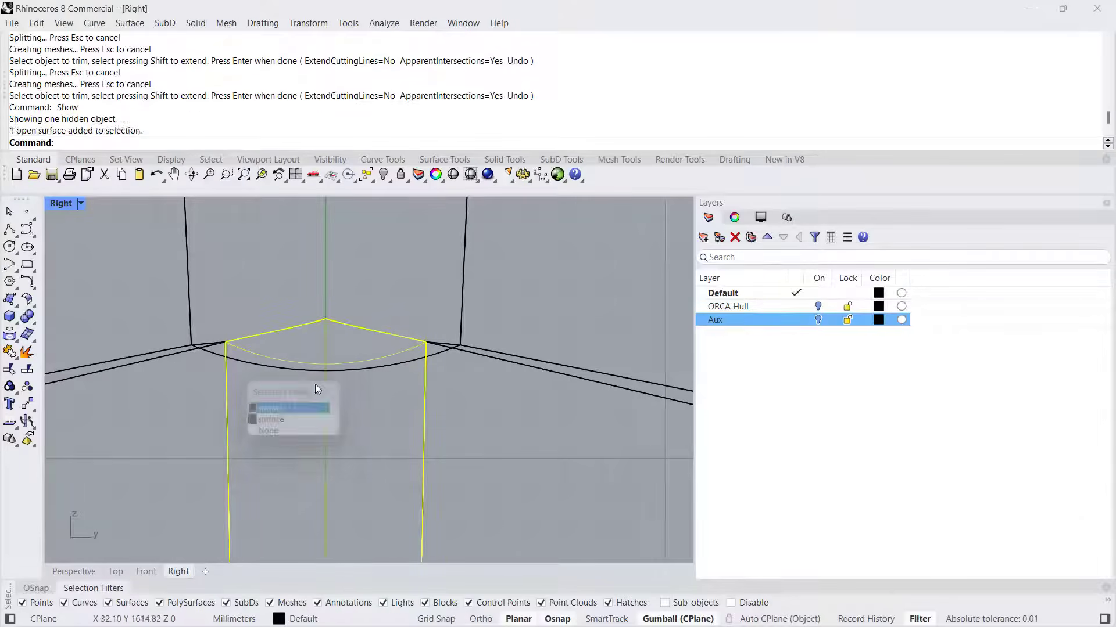
pyautogui.click(372, 369)
pyautogui.scroll(-6, 415, 308)
pyautogui.moveTo(415, 308); pyautogui.dragTo(422, 360, button='right')
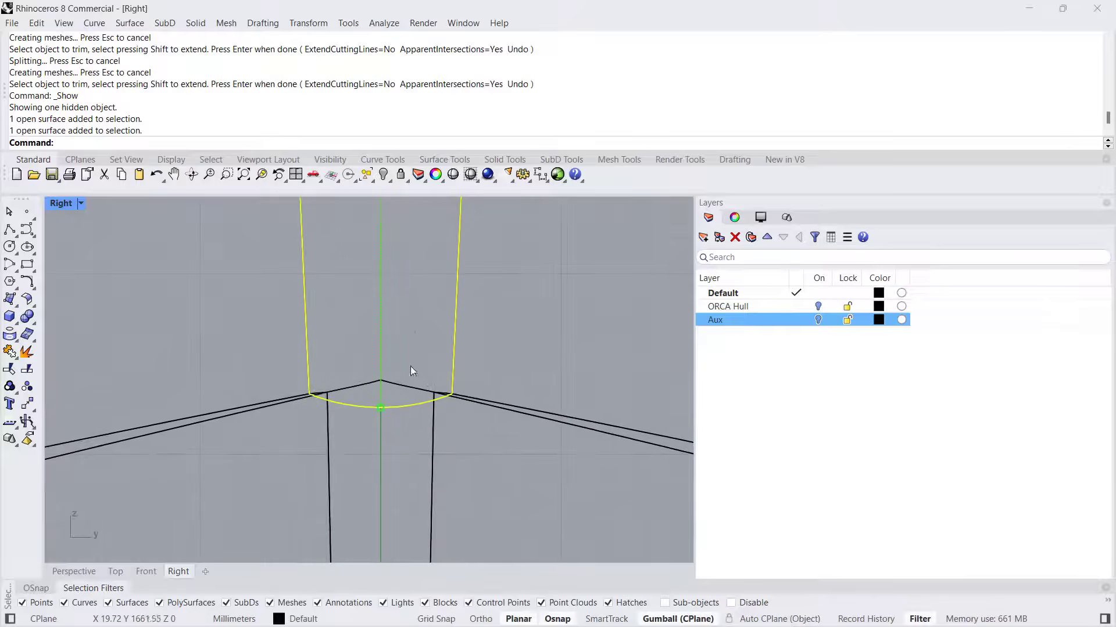
pyautogui.scroll(1, 400, 407)
pyautogui.press('Escape')
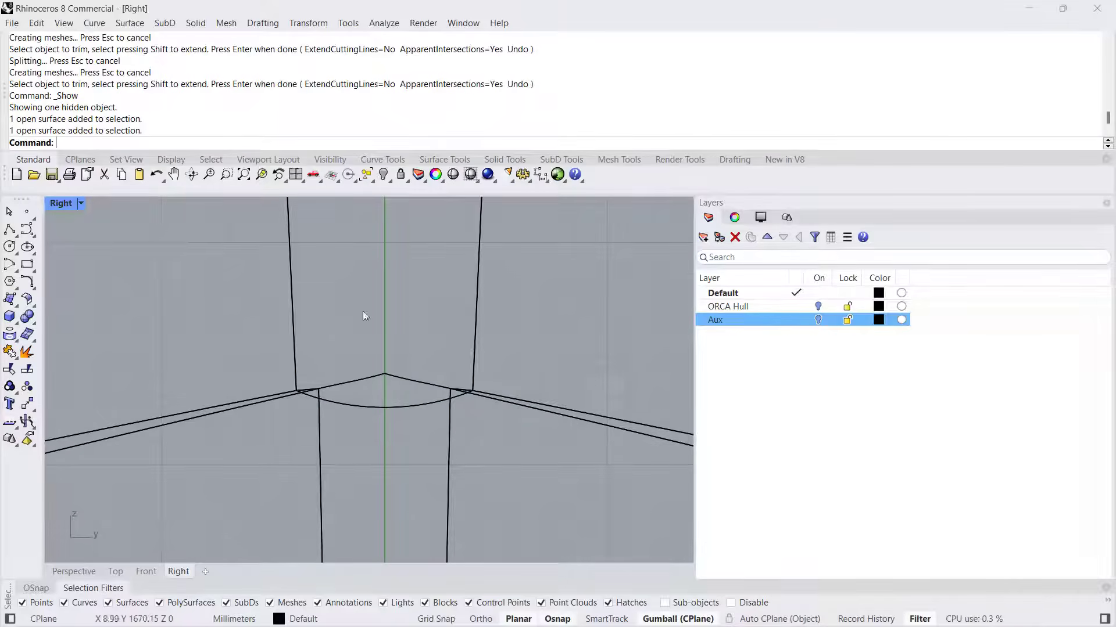
# Step: Create a tangency blend curve between the upper chine strip edges, extending its control points symmetrically to near the centreline
pyautogui.click(33, 287)
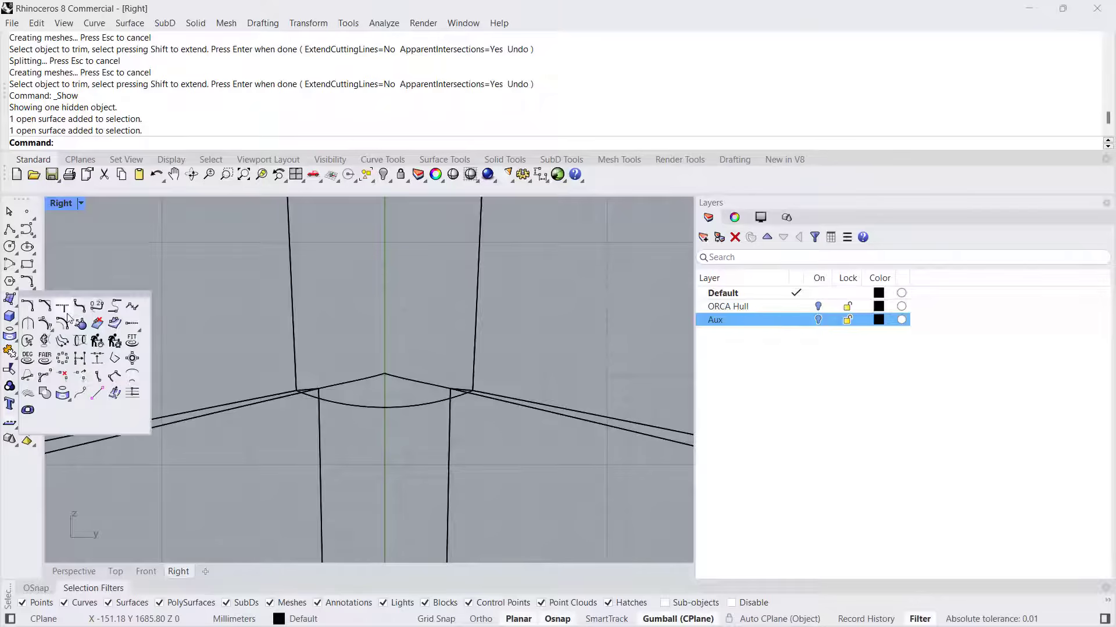
pyautogui.click(97, 308)
pyautogui.click(286, 396)
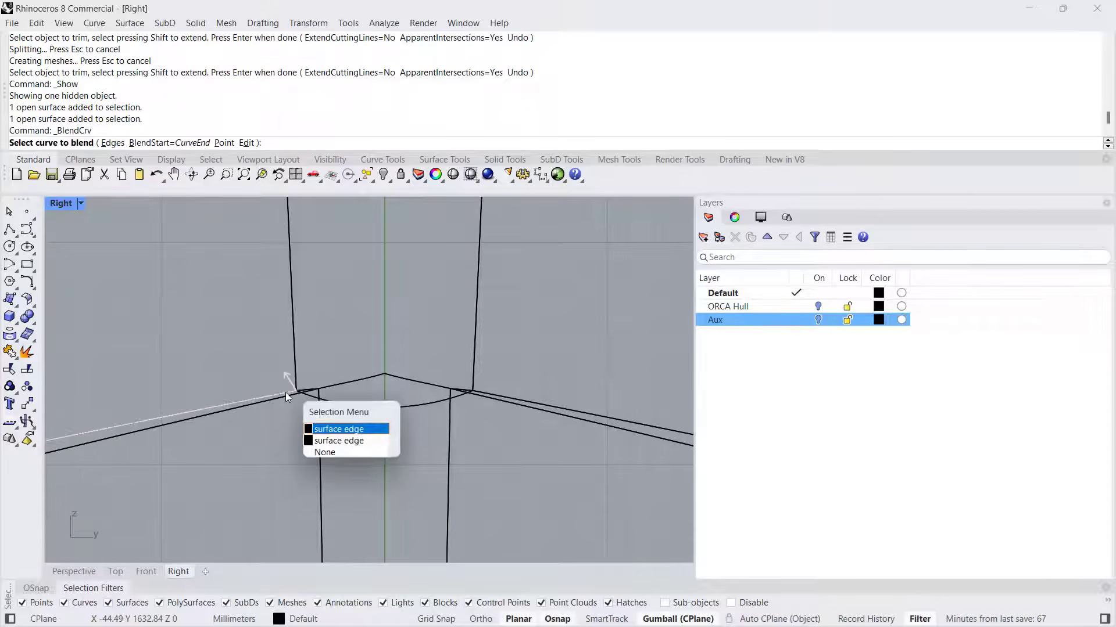
pyautogui.click(337, 428)
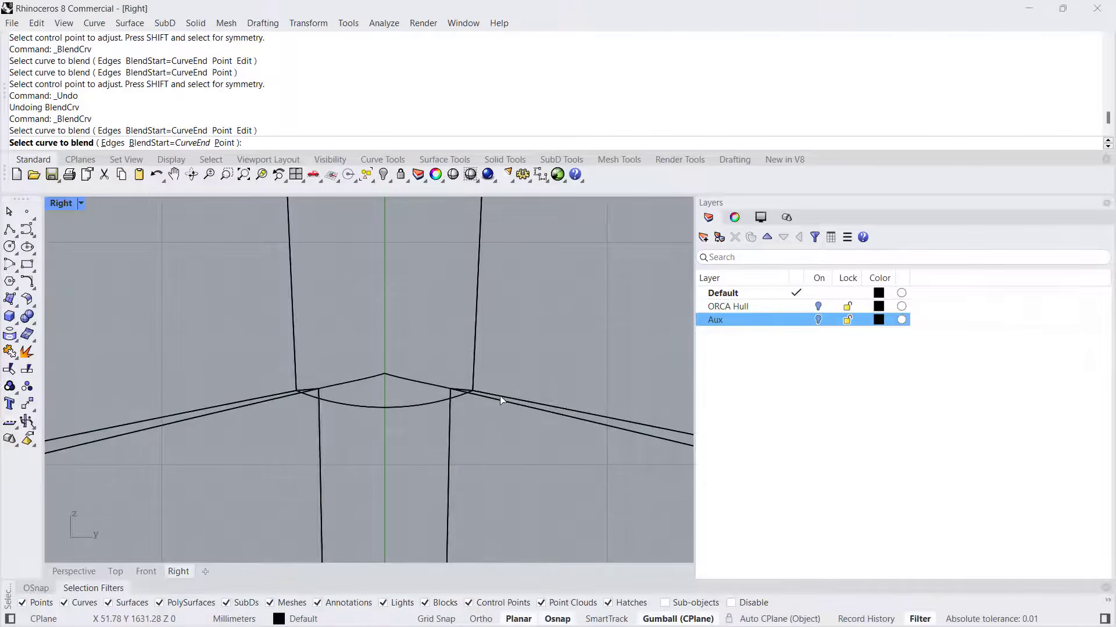
pyautogui.click(500, 401)
pyautogui.click(540, 431)
pyautogui.scroll(2, 430, 383)
pyautogui.click(410, 378)
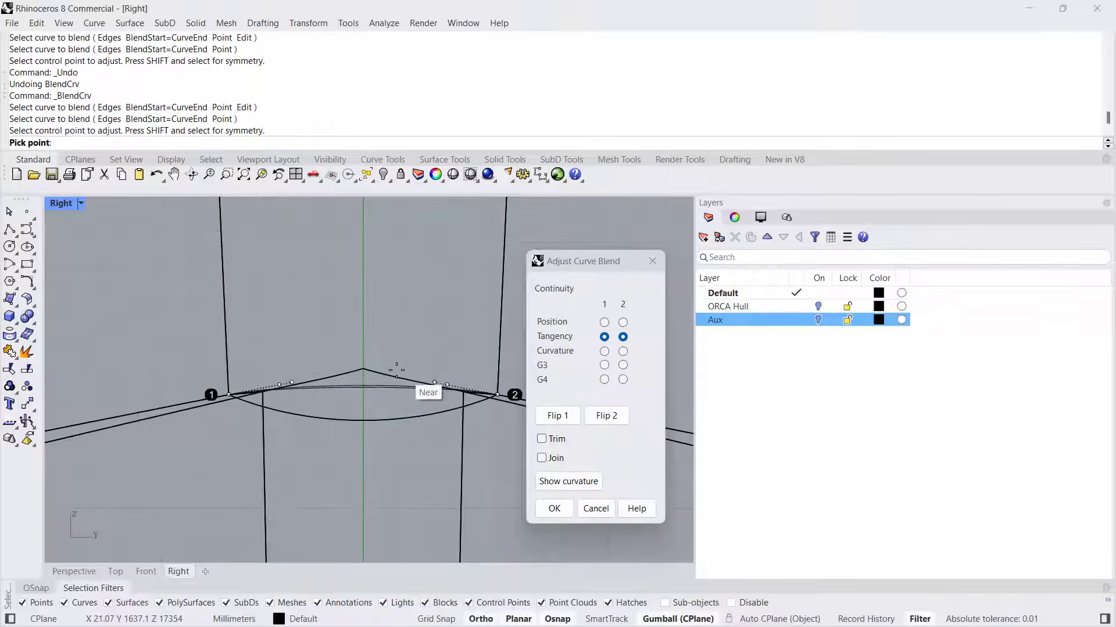
pyautogui.click(369, 357)
pyautogui.press('Return')
# Step: Create a second blend curve with tangency at both ends, connecting the lower edges of the two chine strips
pyautogui.press('Return')
pyautogui.click(507, 403)
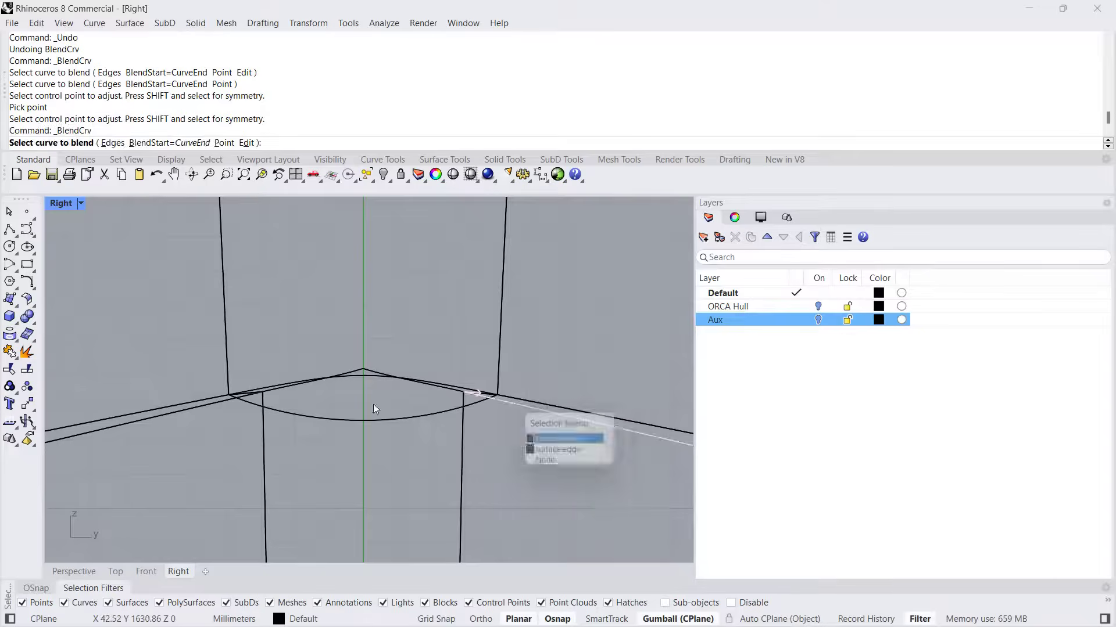
pyautogui.click(225, 403)
pyautogui.press('Return')
pyautogui.scroll(6, 362, 399)
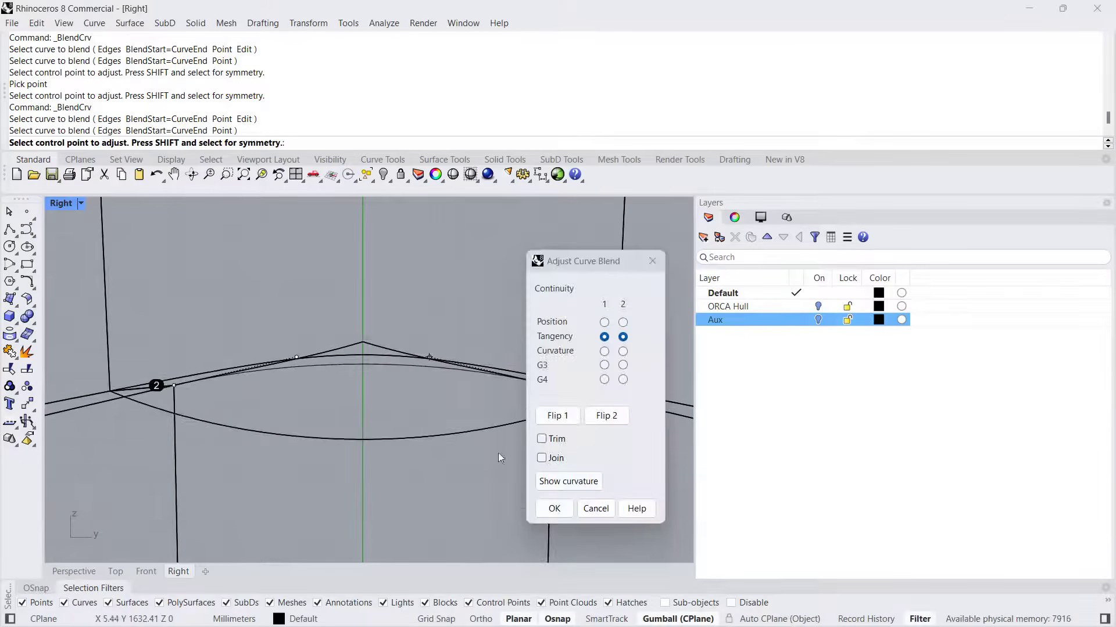
pyautogui.click(554, 509)
# Step: Trim the pointed end off the fillet surface between the chine strips, using the lower blend curve as the cutting object
pyautogui.scroll(-3, 358, 372)
pyautogui.click(355, 372)
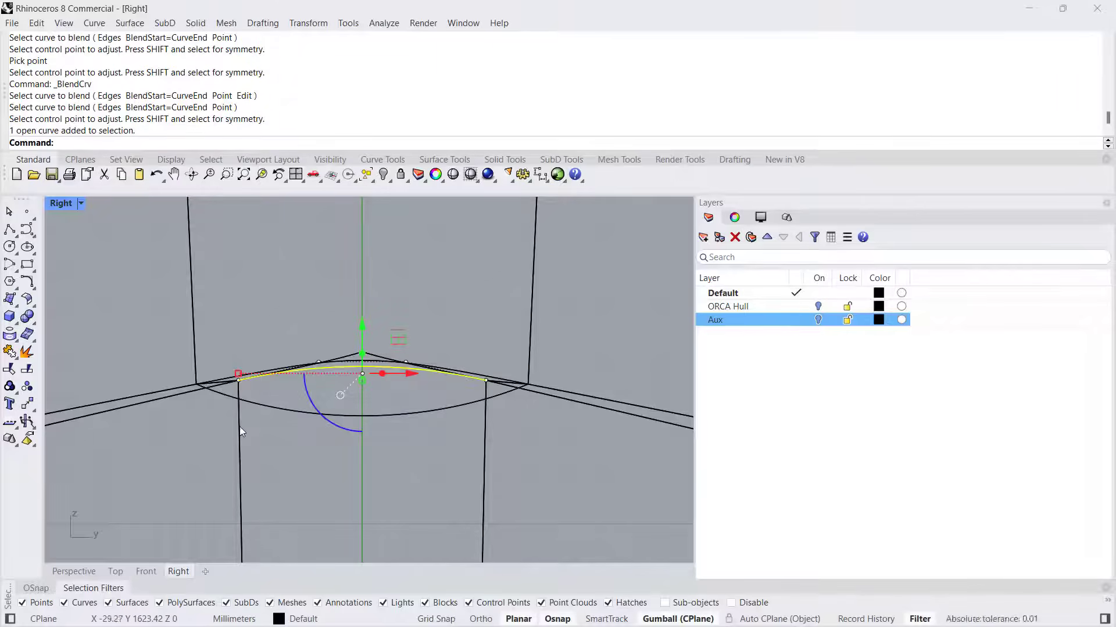
pyautogui.click(240, 430)
pyautogui.press('Return')
pyautogui.press('Escape')
pyautogui.click(365, 360)
pyautogui.click(528, 343)
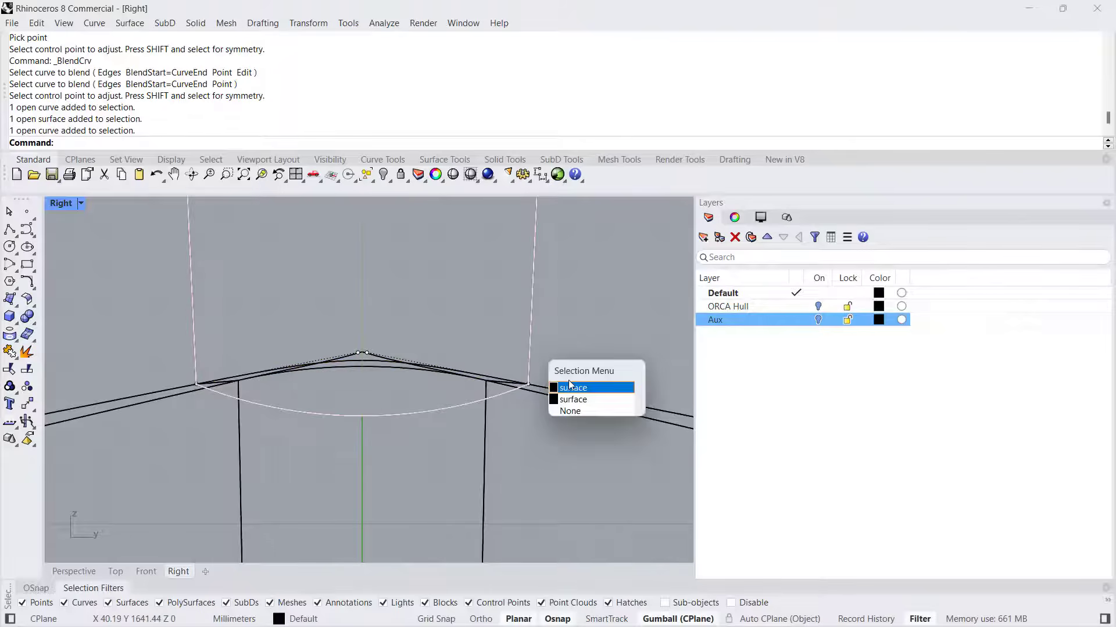
pyautogui.press('Escape')
pyautogui.click(9, 369)
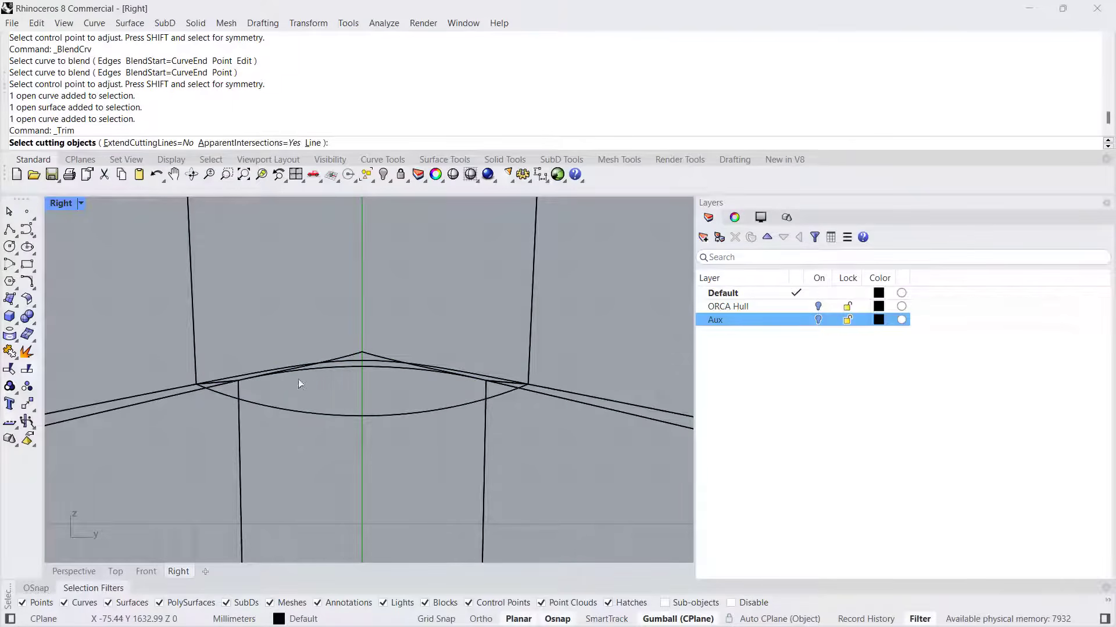
pyautogui.click(339, 372)
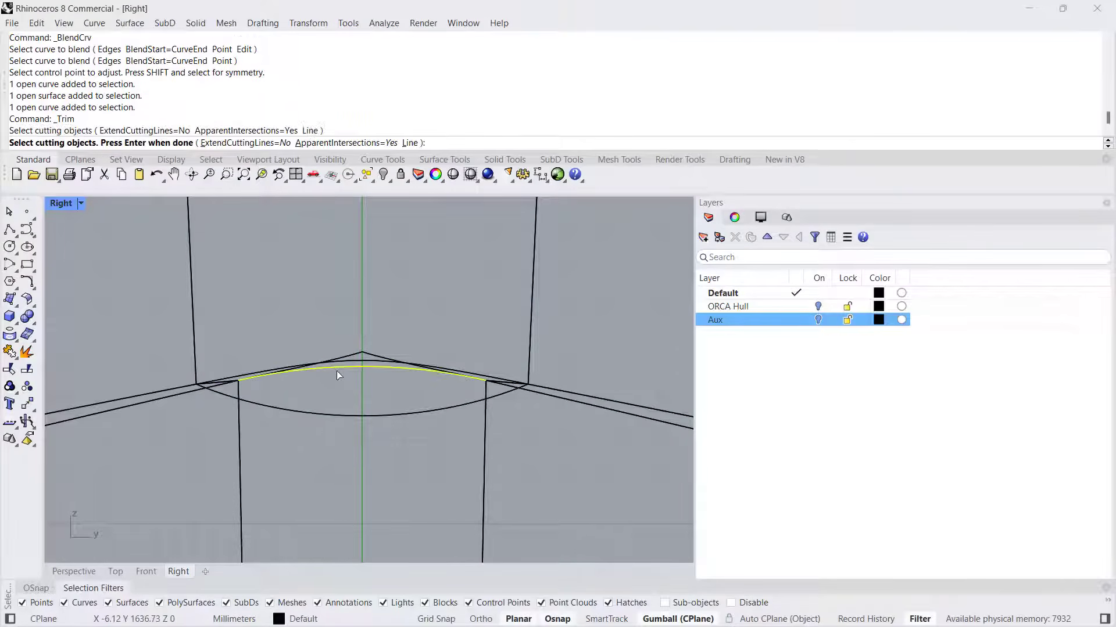
pyautogui.press('Return')
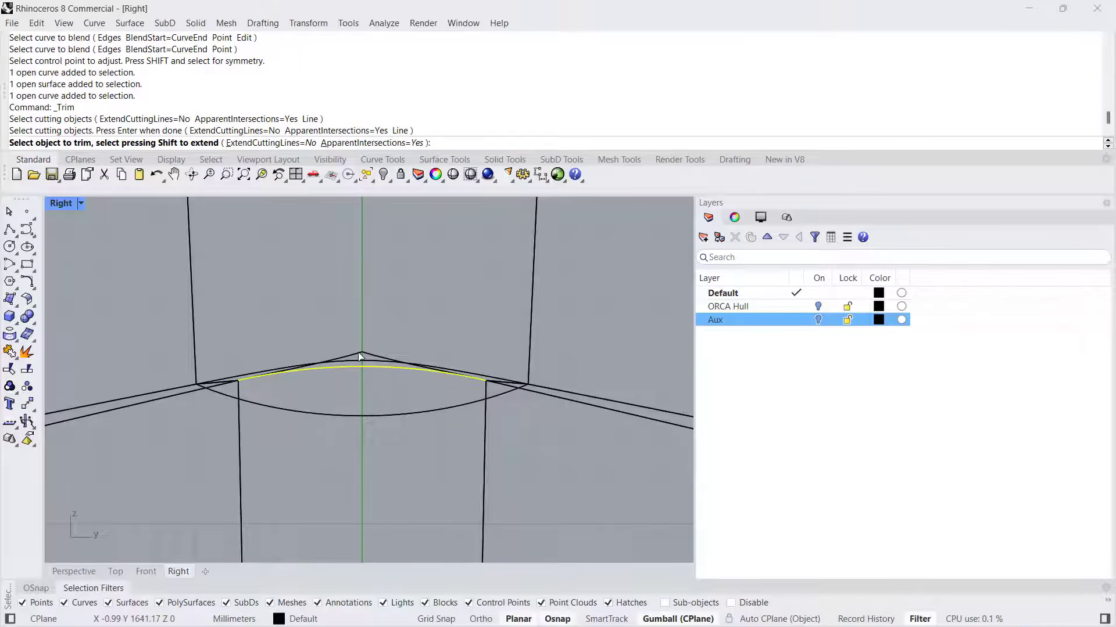
pyautogui.click(359, 355)
pyautogui.press('Return')
# Step: Trim away the rounded overlap of the other fillet surface, using the upper blend curve as the cutting object
pyautogui.click(396, 365)
pyautogui.press('Return')
pyautogui.click(403, 415)
pyautogui.press('Return')
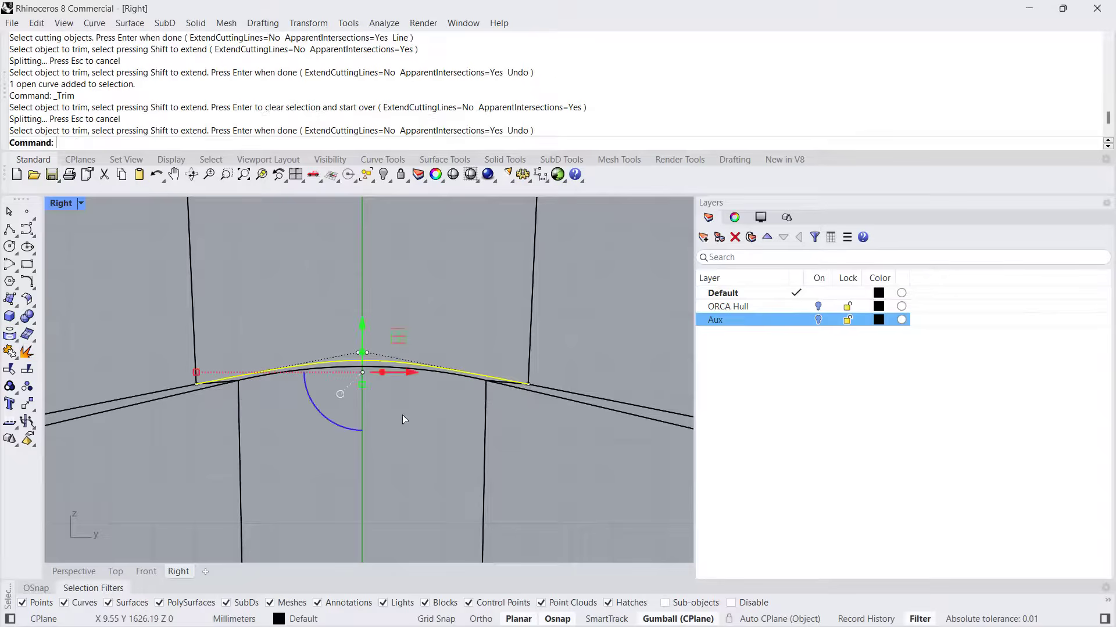
# Step: Select all curves in the model and move them to the Aux layer
pyautogui.press('Escape')
pyautogui.doubleClick(66, 204)
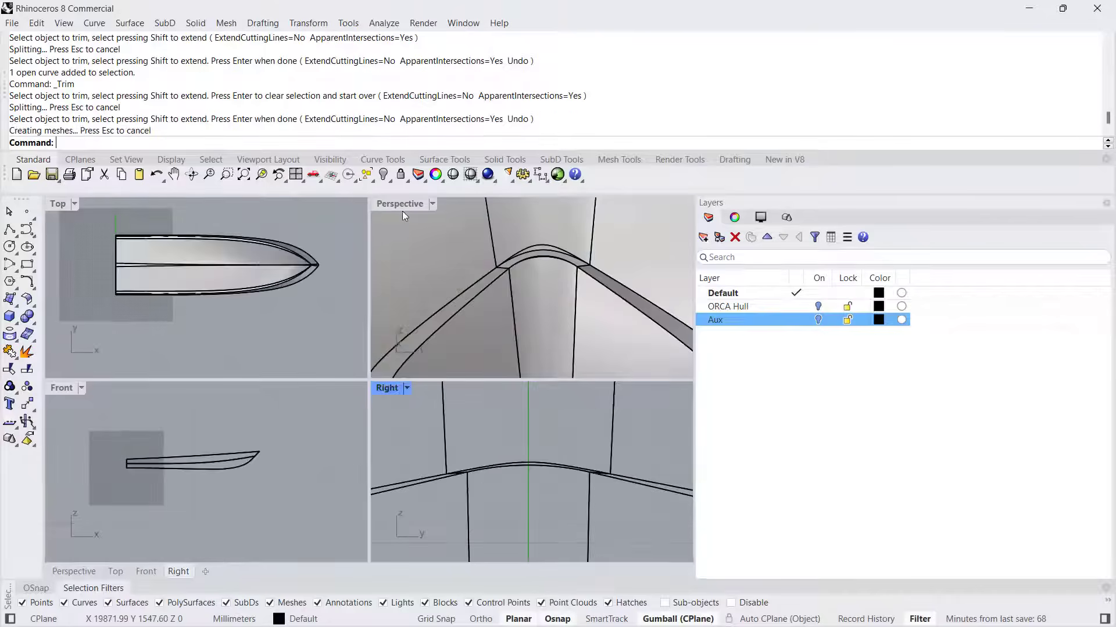
pyautogui.doubleClick(400, 207)
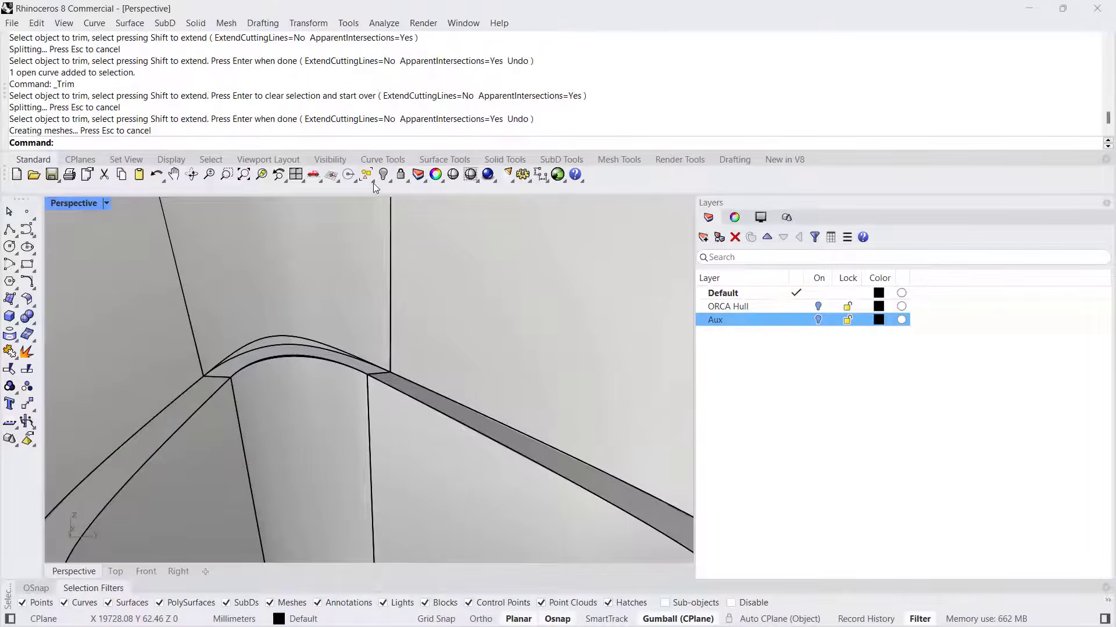
pyautogui.click(374, 181)
pyautogui.click(392, 274)
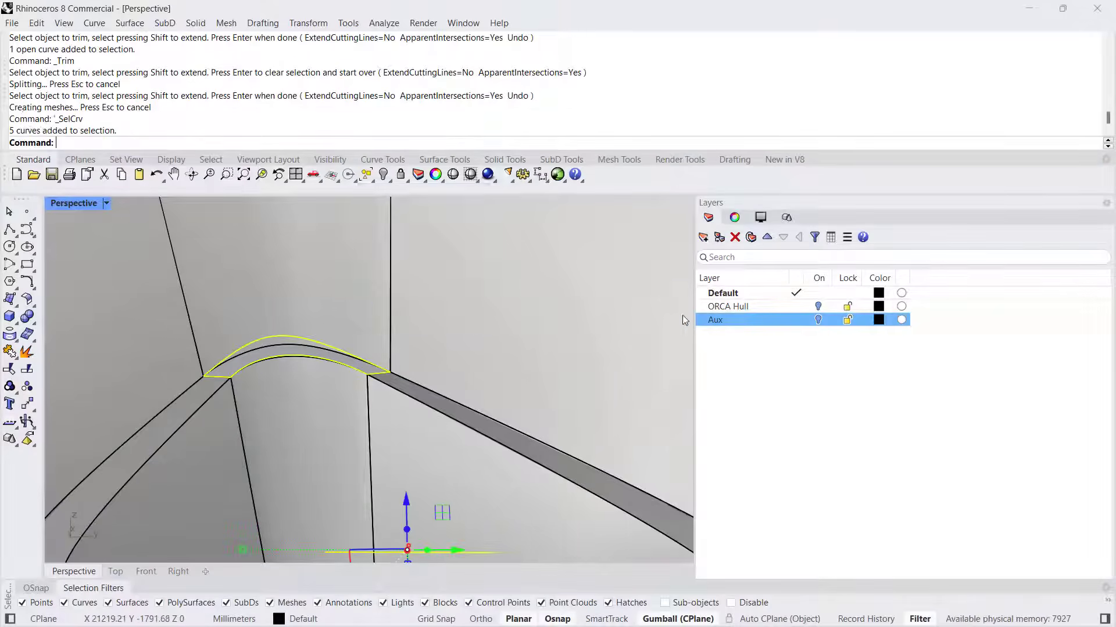
pyautogui.rightClick(715, 322)
pyautogui.click(777, 388)
# Step: Sweep a patch along the two trimmed fillet edges as rails, with the chine strip end edges as cross sections and Position continuity
pyautogui.keyDown('shift'); pyautogui.moveTo(266, 366); pyautogui.dragTo(447, 372, button='right'); pyautogui.keyUp('shift')
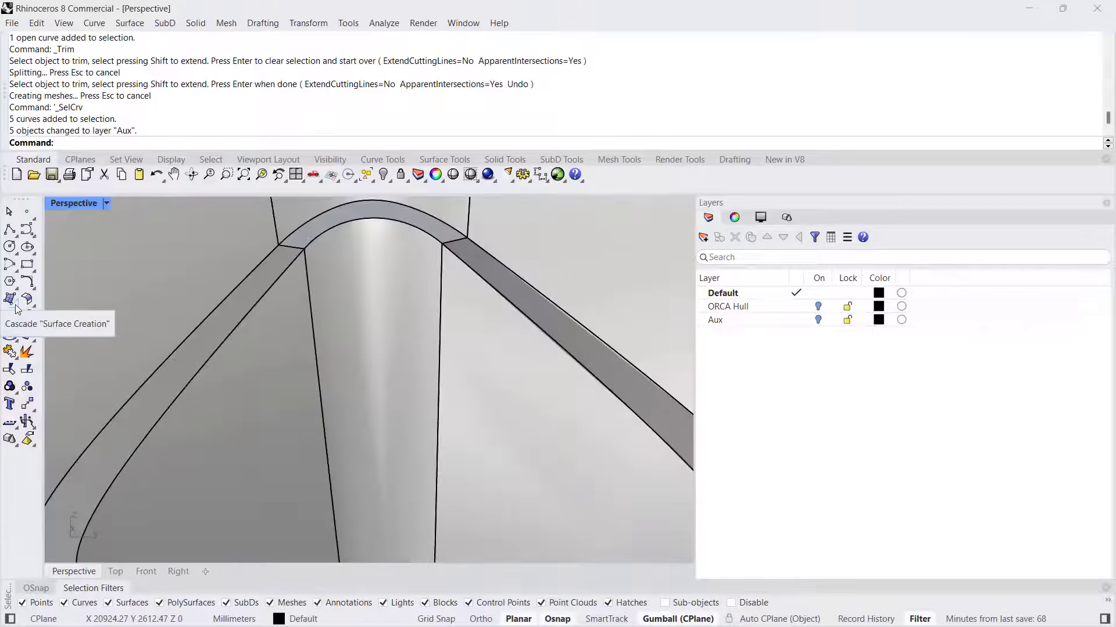
pyautogui.click(16, 302)
pyautogui.click(42, 376)
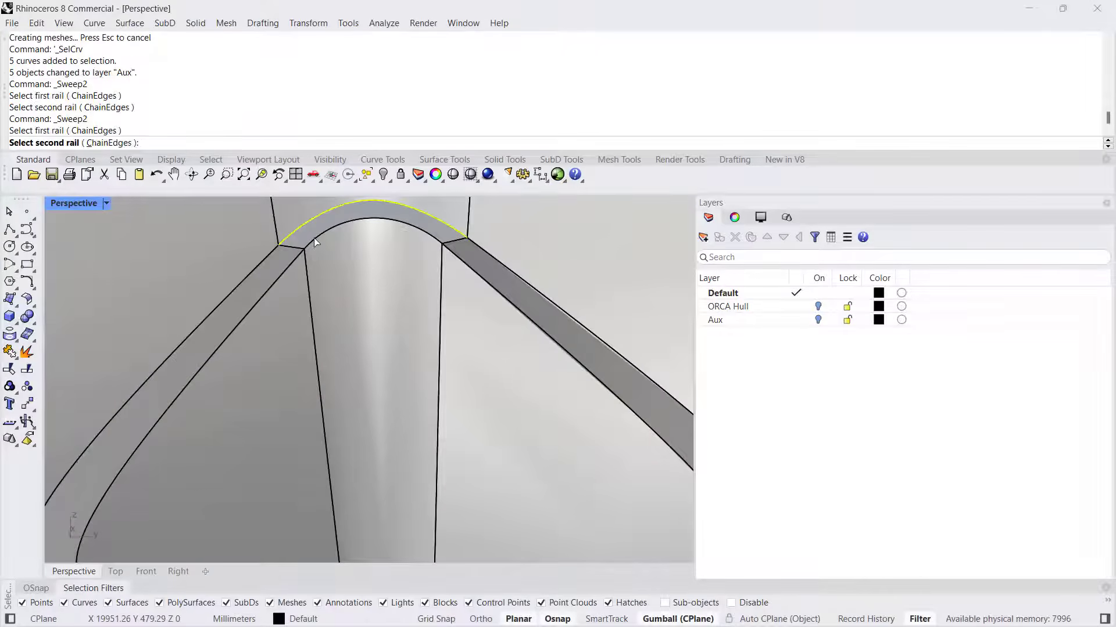
pyautogui.click(315, 241)
pyautogui.click(301, 252)
pyautogui.click(449, 246)
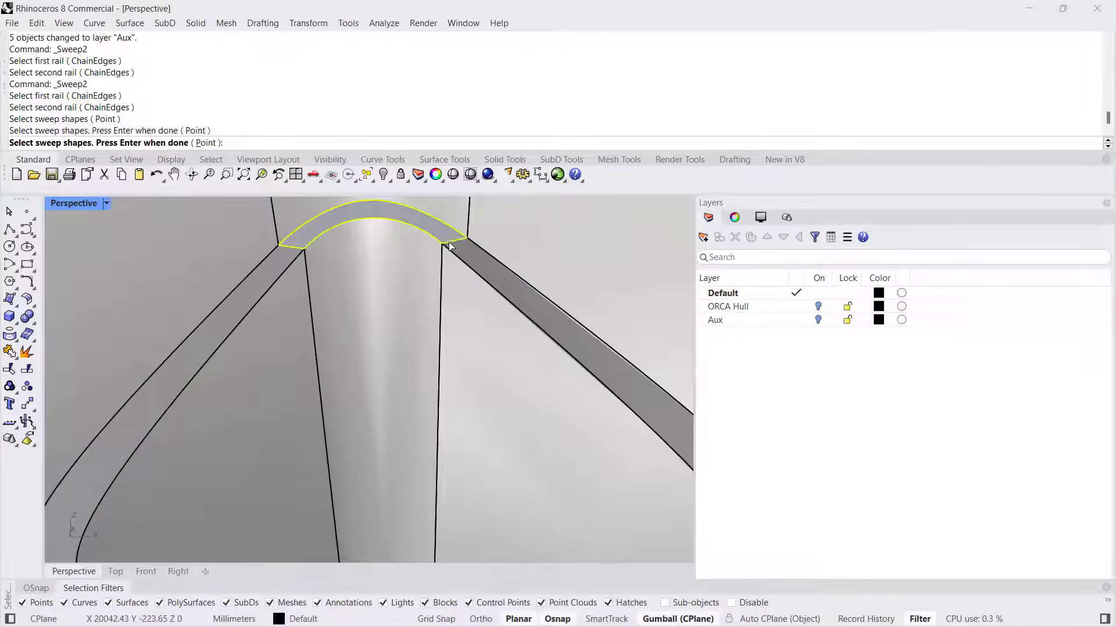
pyautogui.press('Return')
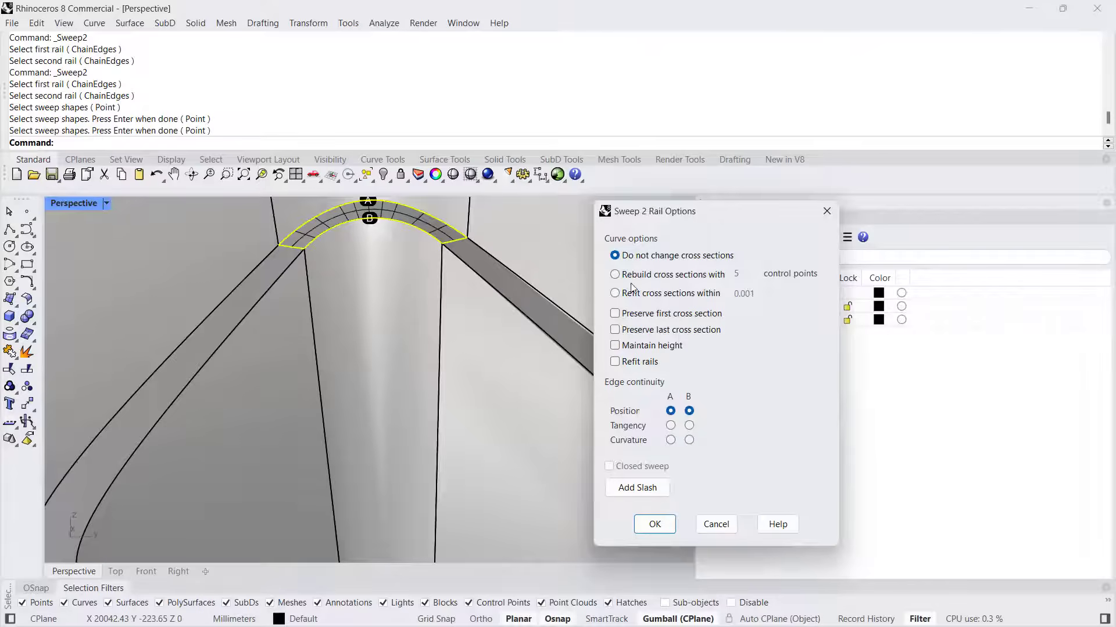
pyautogui.press('Return')
# Step: Join all hull surfaces, including the junction patch, into one polysurface
pyautogui.scroll(-10, 425, 274)
pyautogui.moveTo(532, 487); pyautogui.dragTo(306, 204)
pyautogui.click(10, 352)
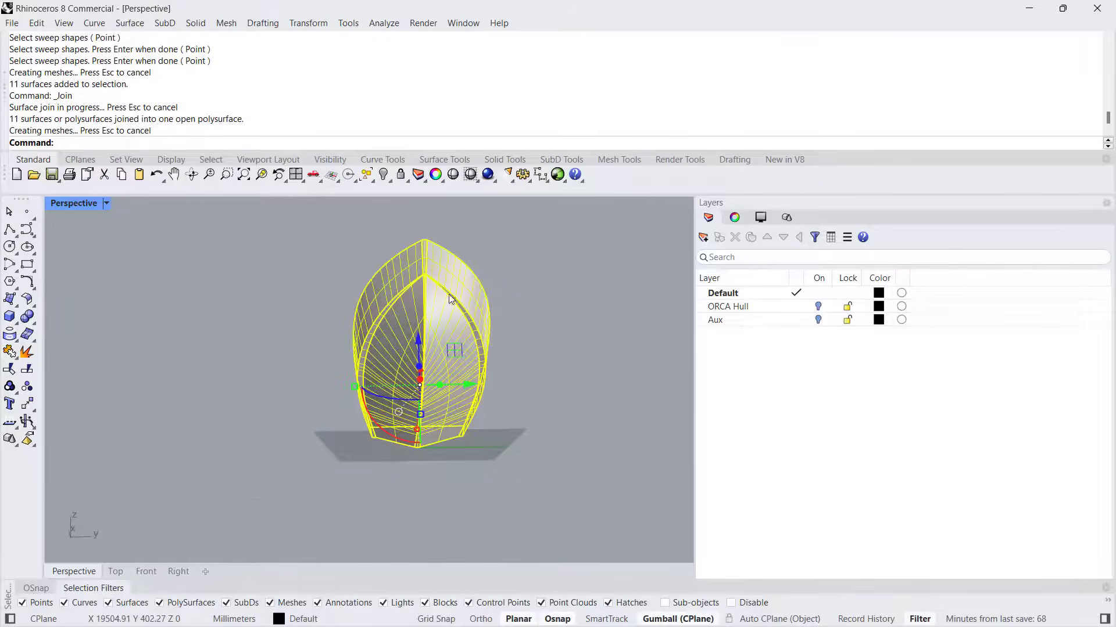
pyautogui.press('Escape')
# Step: Examine the joined hull and the fillet junction at the bow from several angles
pyautogui.scroll(10, 448, 290)
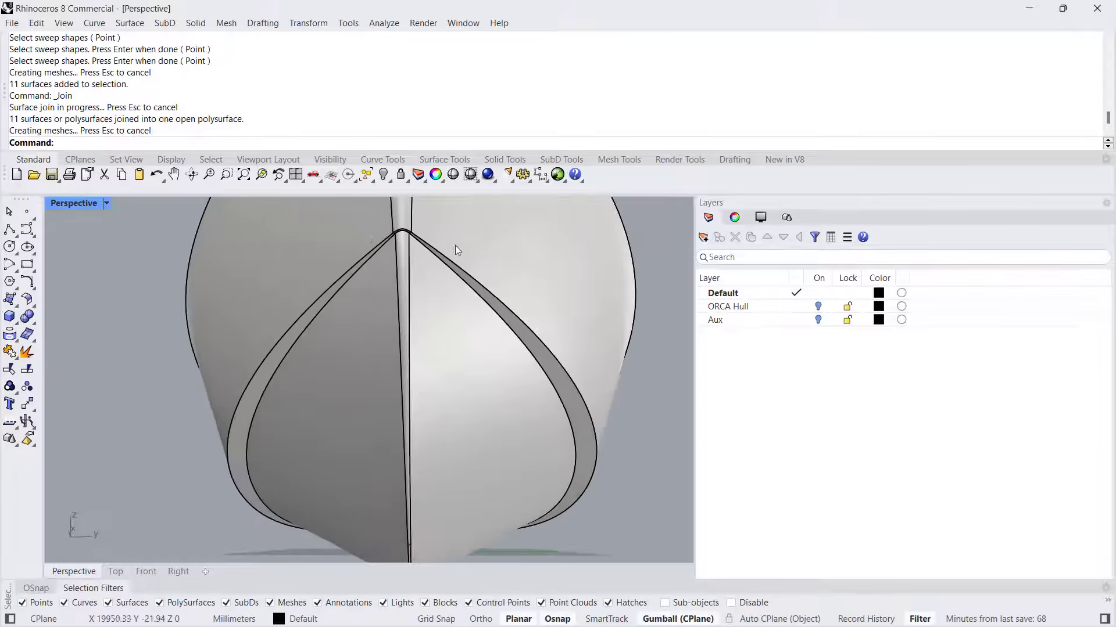
pyautogui.moveTo(445, 246); pyautogui.dragTo(430, 264, button='right')
pyautogui.scroll(5, 419, 260)
pyautogui.scroll(-10, 361, 274)
pyautogui.moveTo(361, 274)
pyautogui.mouseDown(button='right')
pyautogui.moveTo(344, 329)
pyautogui.moveTo(290, 386)
pyautogui.moveTo(434, 354)
pyautogui.mouseUp(button='right')
pyautogui.click(434, 353)
pyautogui.click(535, 413)
pyautogui.moveTo(535, 417); pyautogui.dragTo(499, 333, button='right')
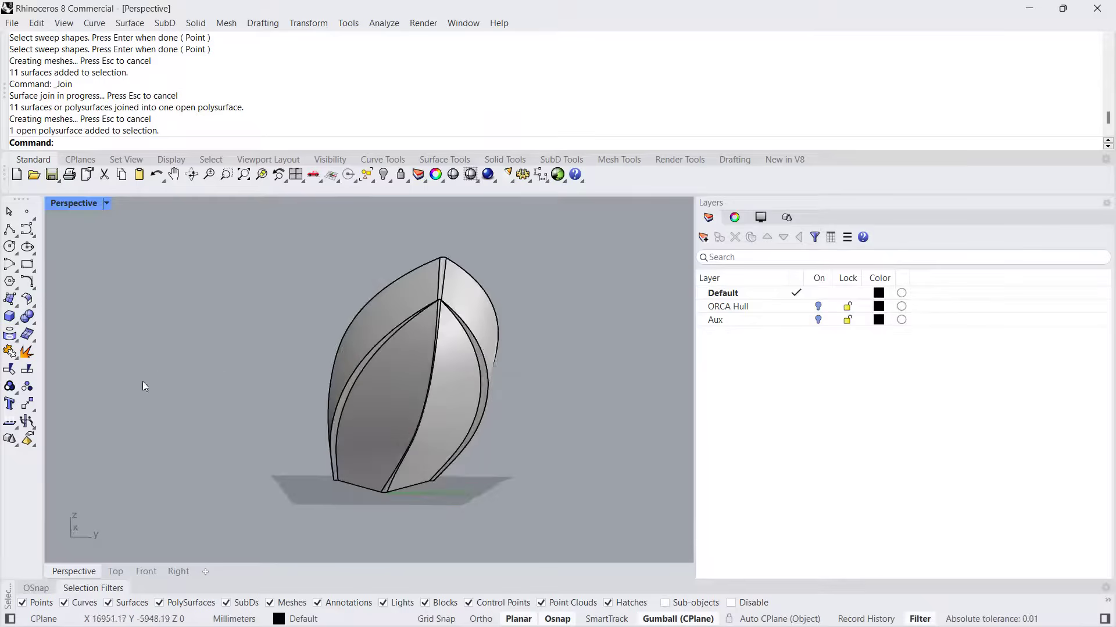
# Step: Display the naked edges of the joined hull and inspect them around the junction patch
pyautogui.click(17, 430)
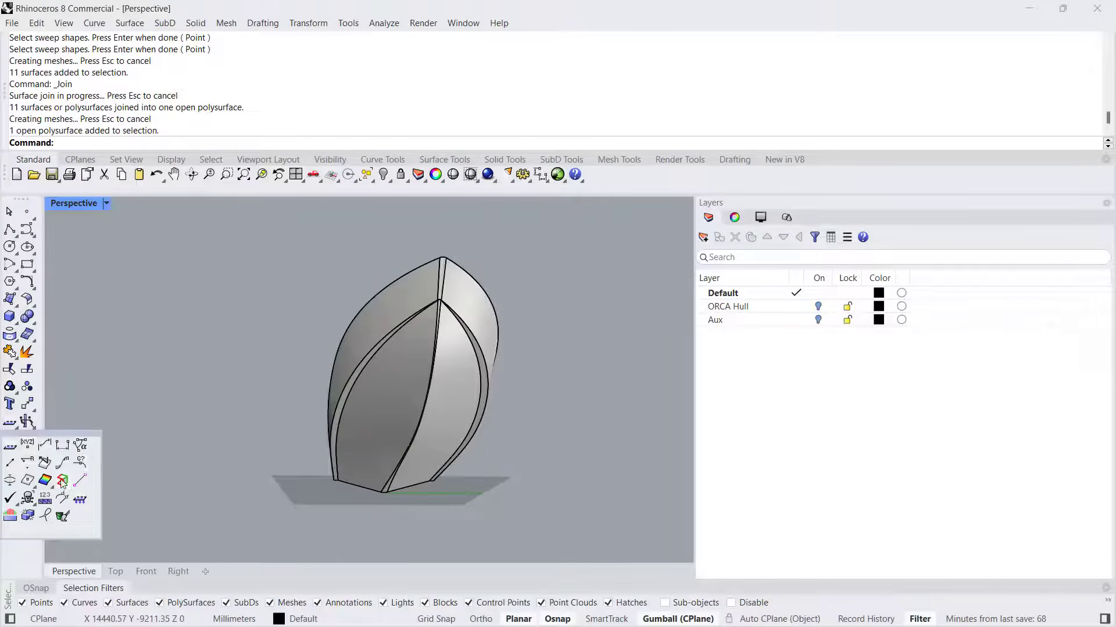
pyautogui.click(62, 481)
pyautogui.click(396, 373)
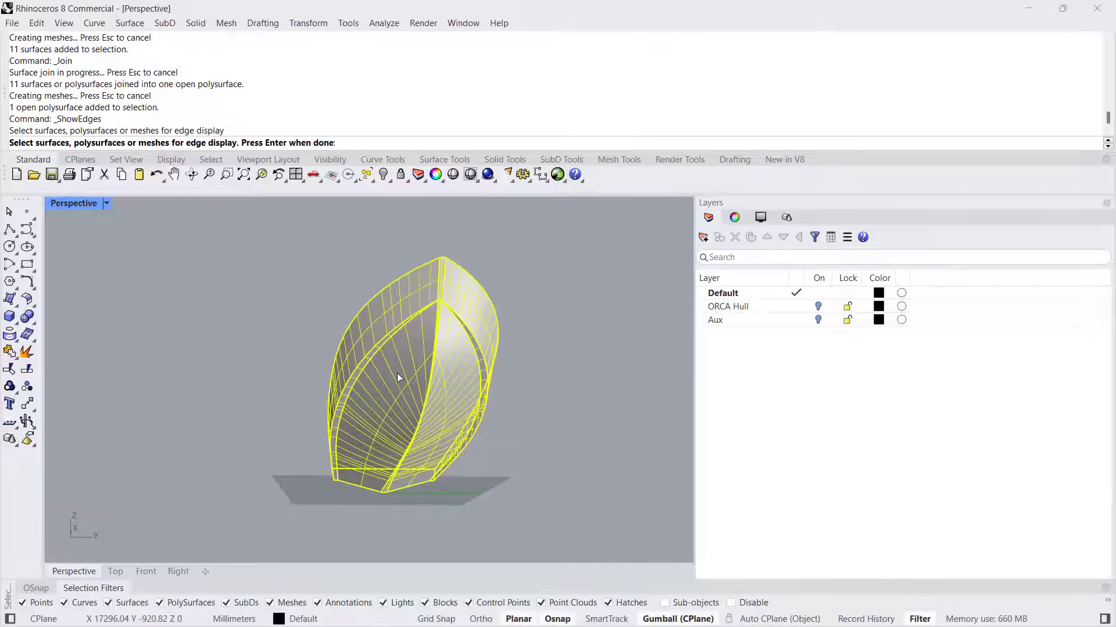
pyautogui.rightClick(397, 373)
pyautogui.moveTo(411, 341); pyautogui.dragTo(385, 302, button='right')
pyautogui.scroll(6, 385, 302)
pyautogui.scroll(3, 385, 302)
pyautogui.moveTo(441, 284); pyautogui.dragTo(355, 240, button='right')
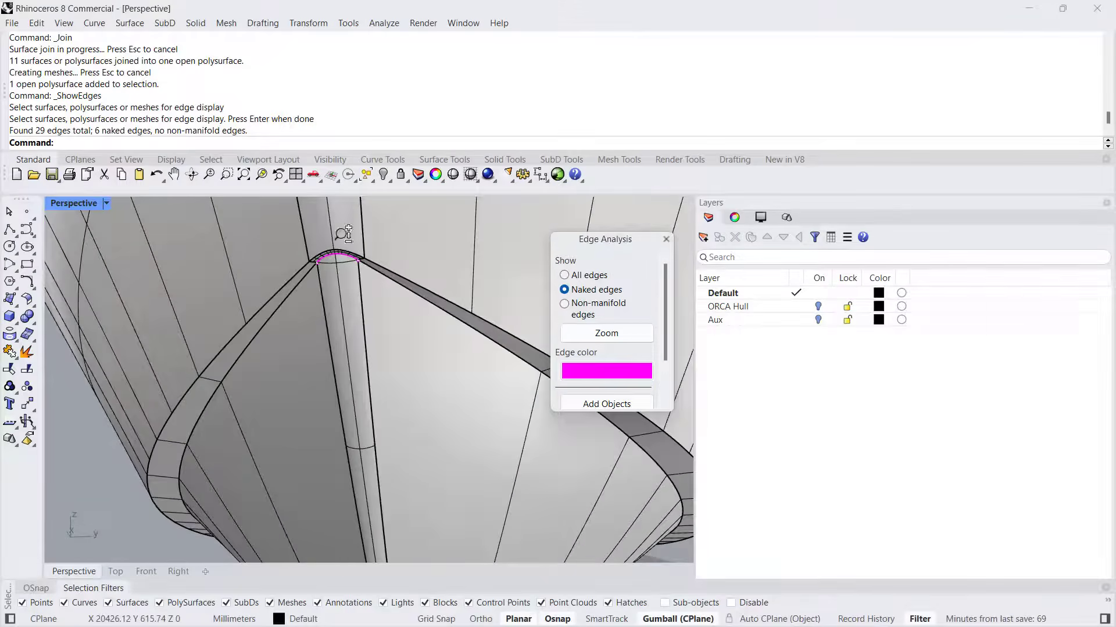
pyautogui.scroll(-5, 343, 231)
pyautogui.scroll(6, 343, 232)
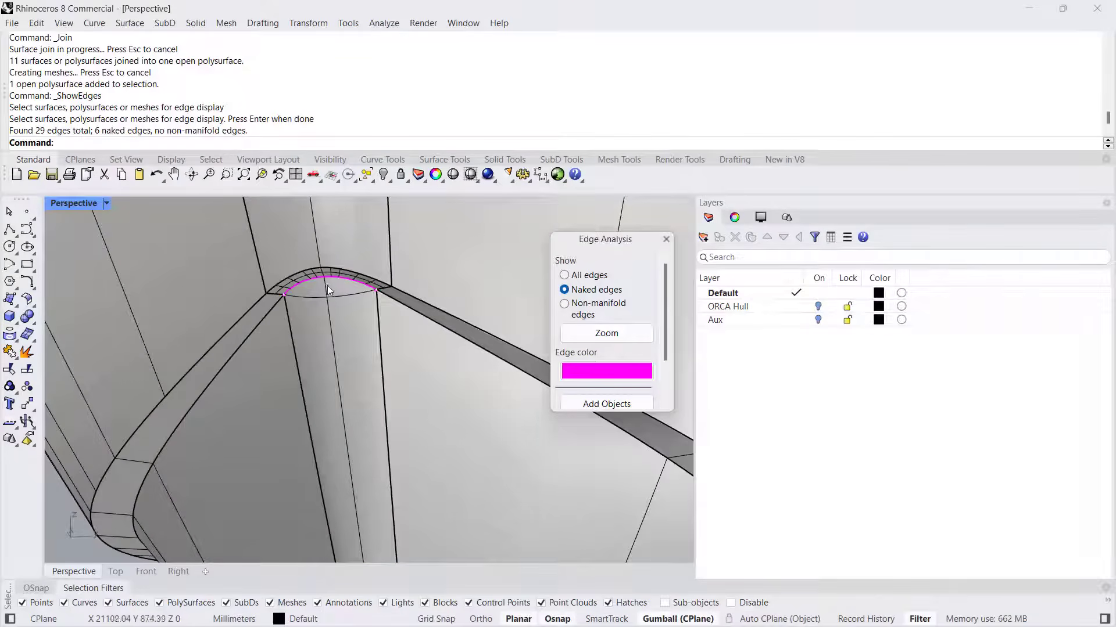
# Step: Close the edge analysis, extract the junction patch from the hull polysurface and delete it
pyautogui.click(665, 239)
pyautogui.click(9, 353)
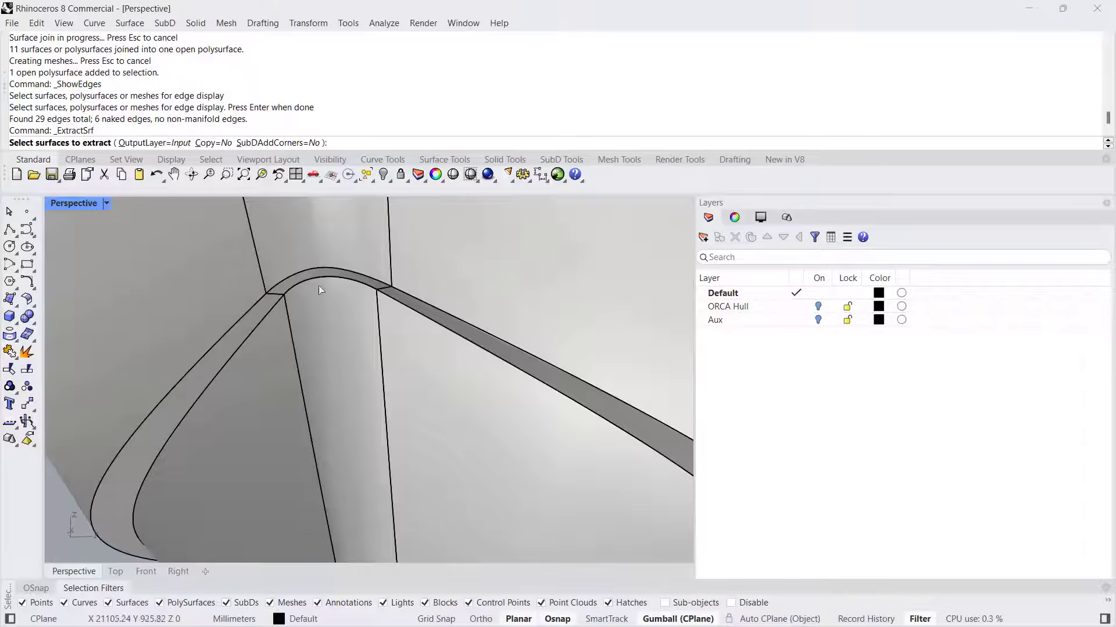
pyautogui.click(316, 274)
pyautogui.press('Return')
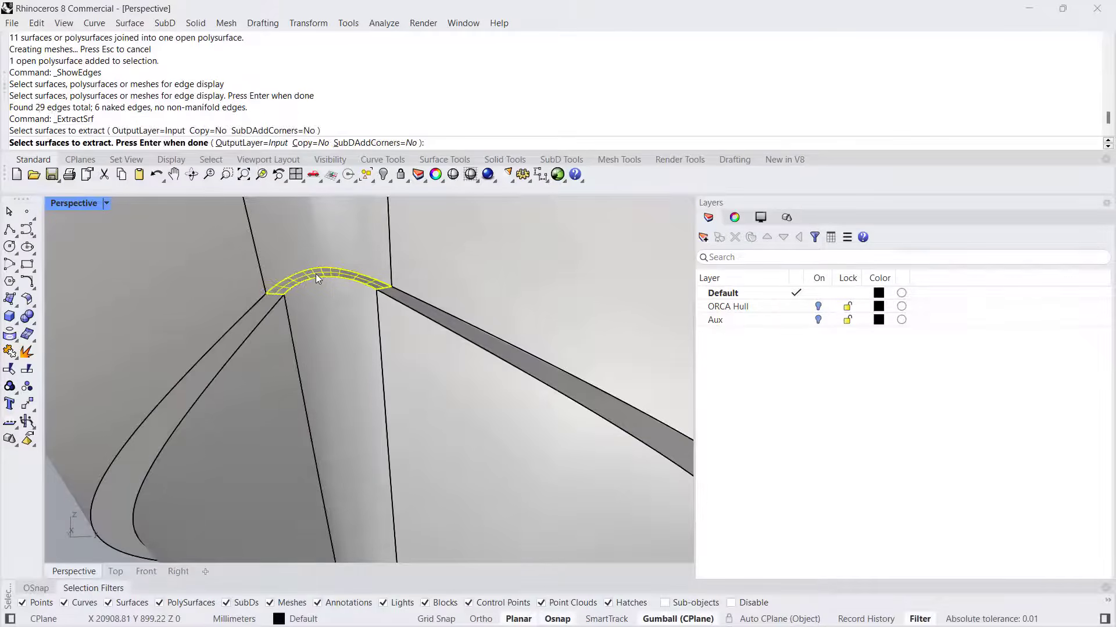
pyautogui.press('Return')
pyautogui.press('Delete')
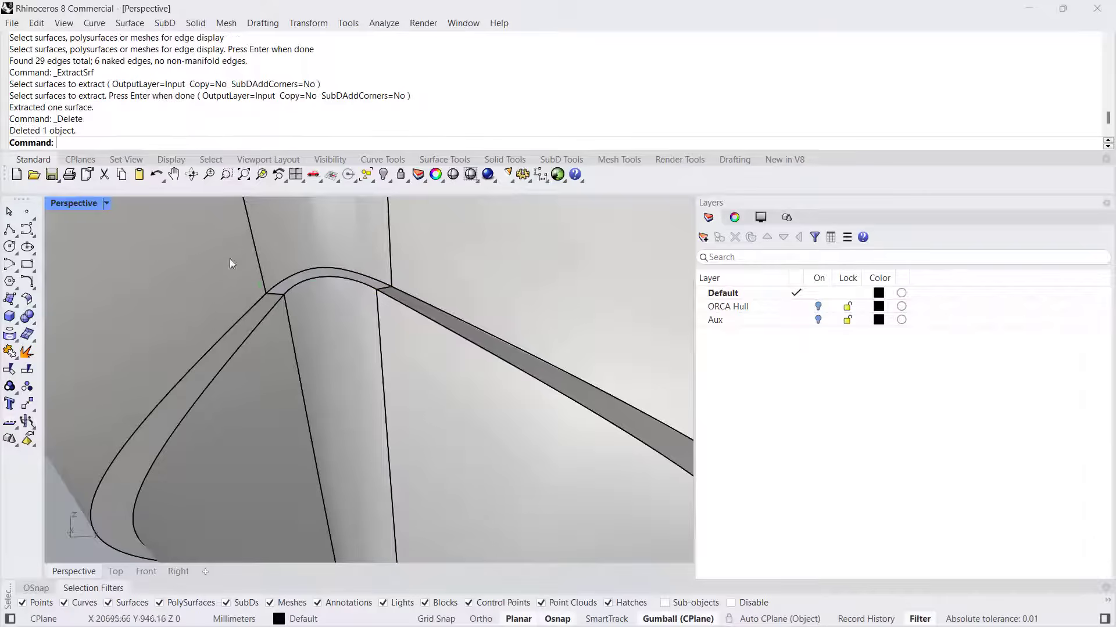
# Step: Sweep a patch with the two chine strip end edges as rails, the trimmed fillet edges as cross sections, and Position continuity
pyautogui.click(15, 303)
pyautogui.click(47, 376)
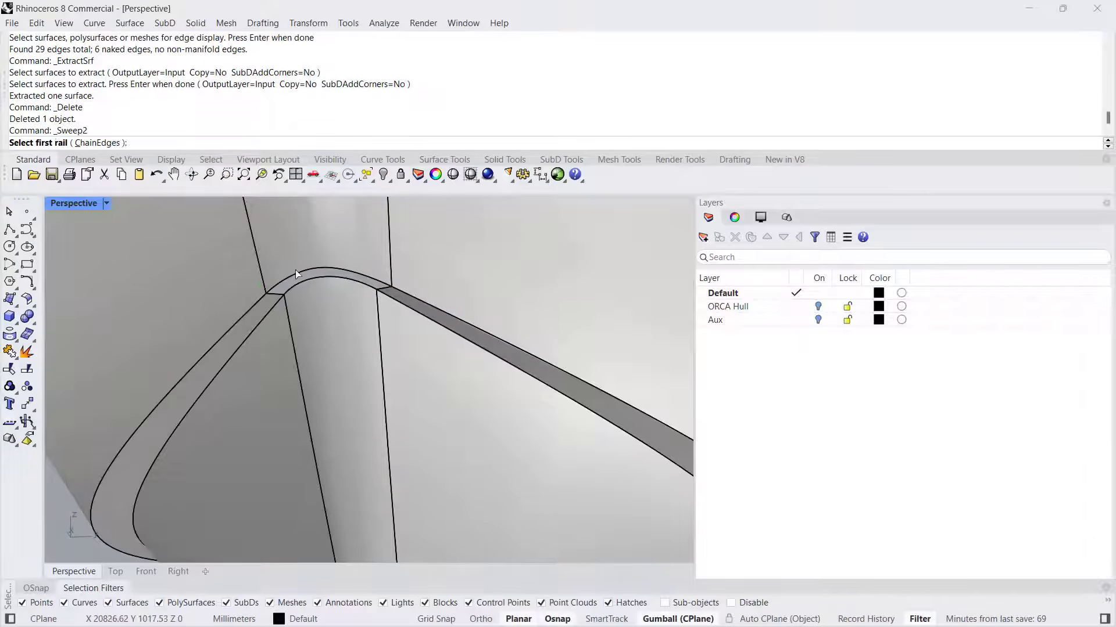
pyautogui.click(275, 294)
pyautogui.click(383, 289)
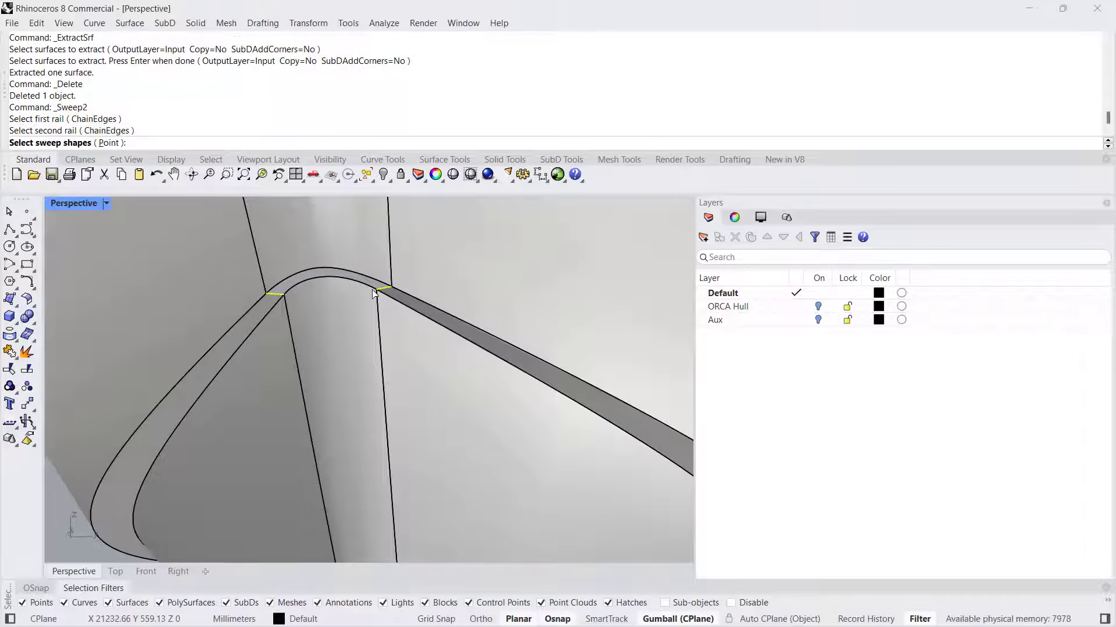
pyautogui.click(370, 286)
pyautogui.click(380, 282)
pyautogui.press('Return')
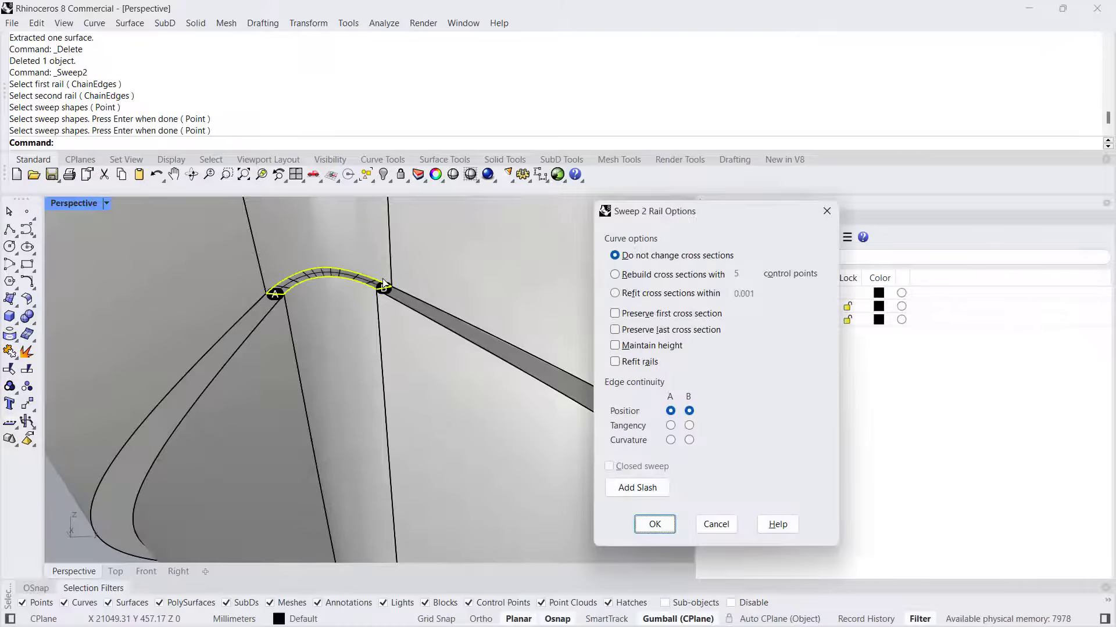
pyautogui.press('Return')
# Step: Join the newly swept junction patch to the hull polysurface
pyautogui.scroll(-15, 383, 283)
pyautogui.moveTo(513, 503); pyautogui.dragTo(268, 248)
pyautogui.click(10, 352)
# Step: Check the rejoined hull for naked edges and examine both ends of the replacement junction patch
pyautogui.click(11, 423)
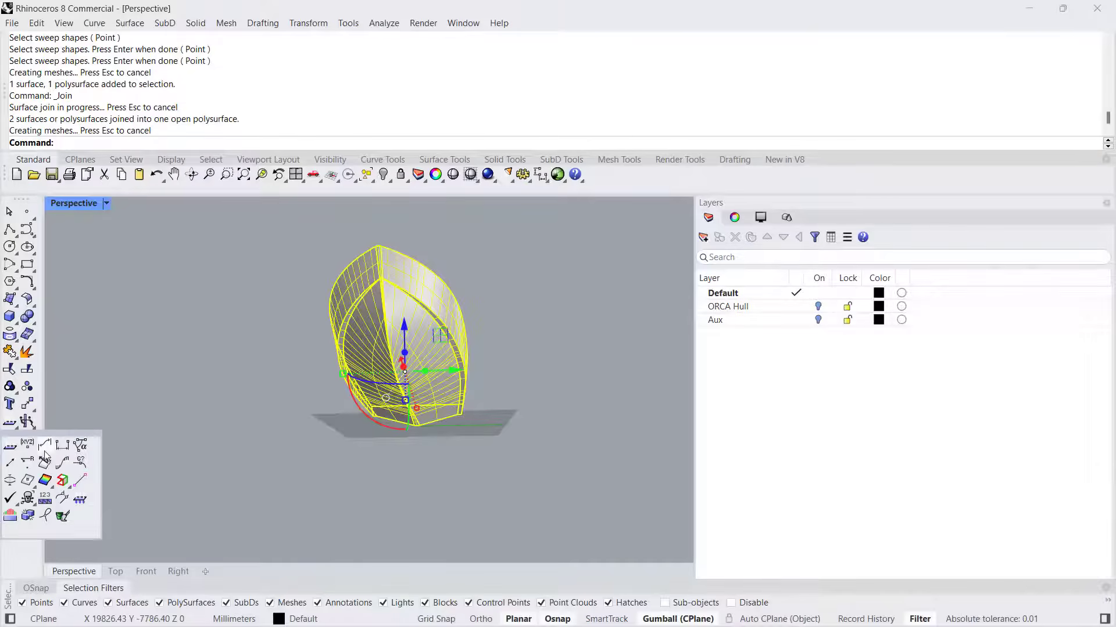
pyautogui.click(62, 480)
pyautogui.scroll(5, 377, 277)
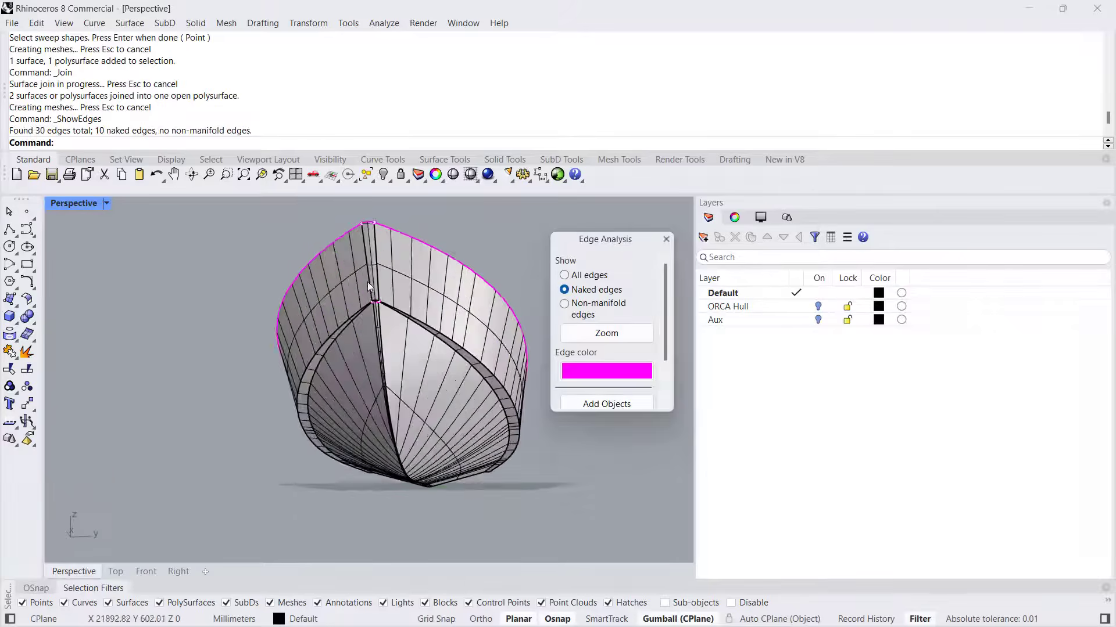
pyautogui.scroll(8, 378, 278)
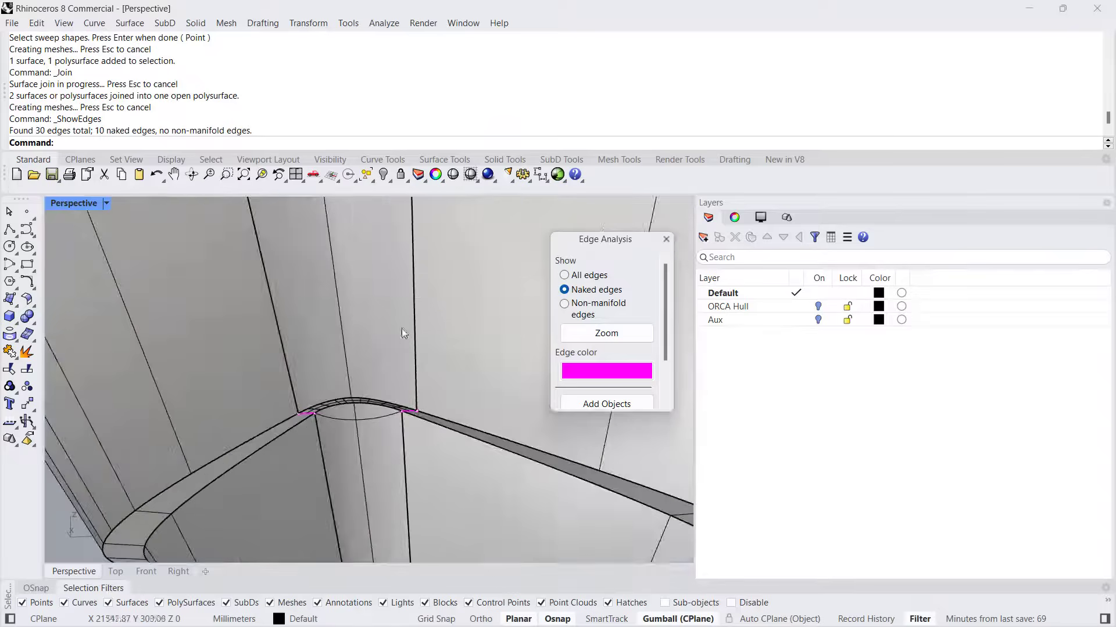
# Step: Close the edge analysis and extract the upper stem fillet, junction patch and both chine strips from the hull polysurface
pyautogui.click(665, 238)
pyautogui.click(27, 351)
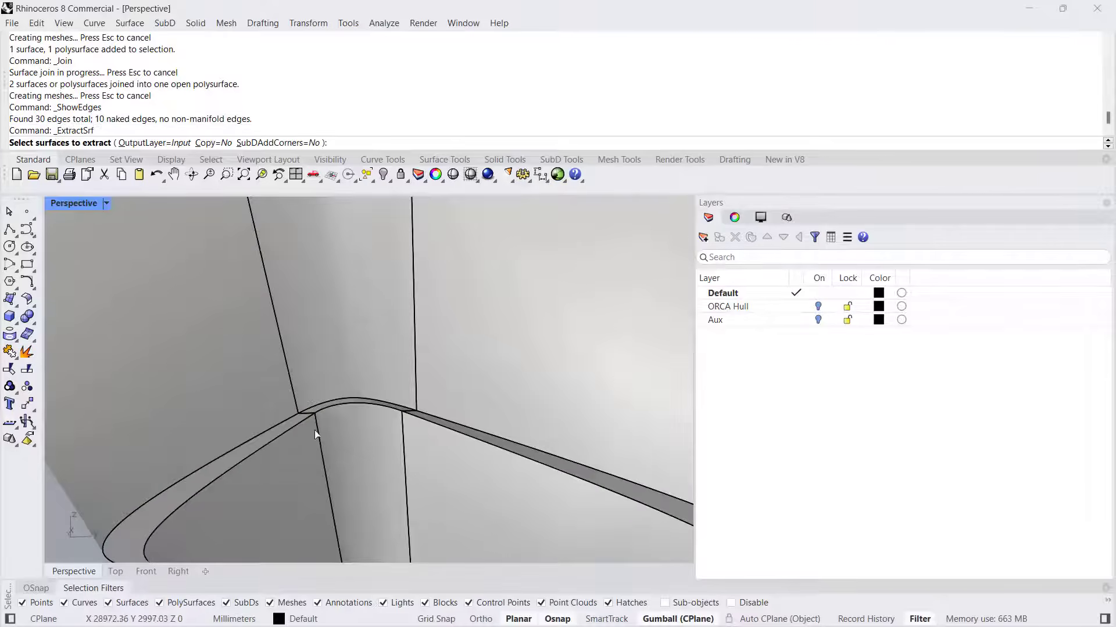
pyautogui.click(310, 416)
pyautogui.click(316, 409)
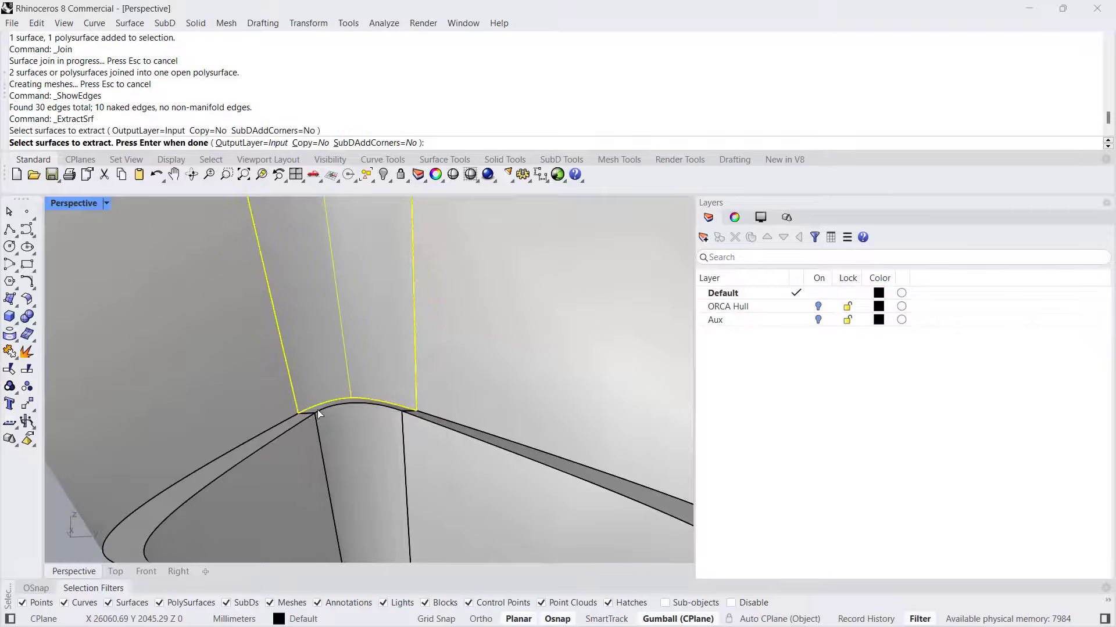
pyautogui.click(317, 410)
pyautogui.click(298, 422)
pyautogui.click(295, 422)
pyautogui.click(397, 431)
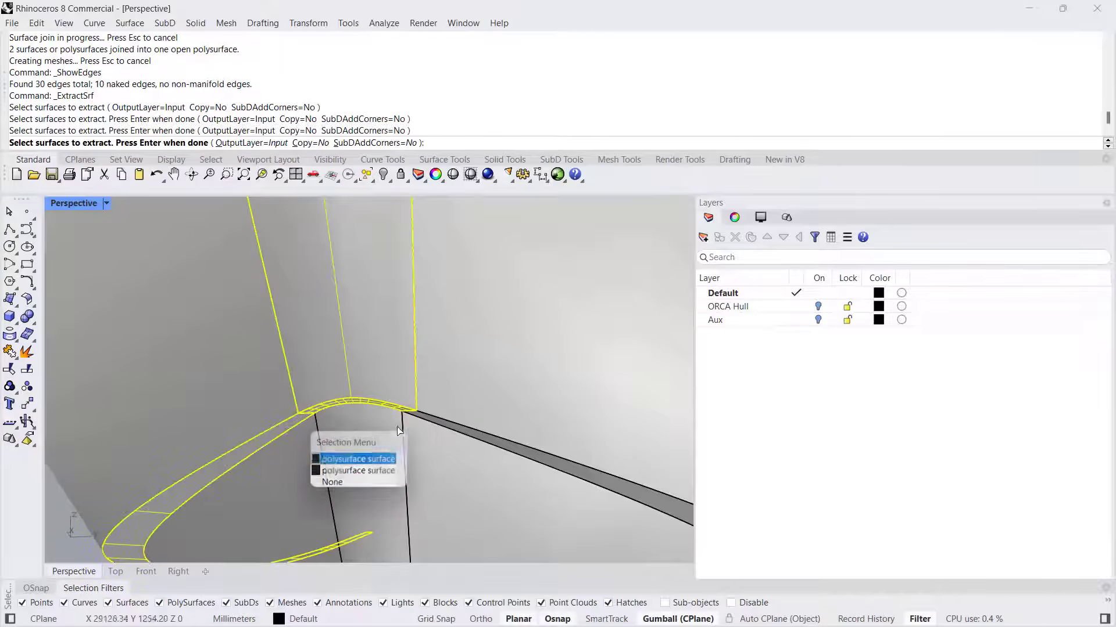
pyautogui.click(433, 424)
pyautogui.click(433, 424)
pyautogui.press('Return')
# Step: Exclude the upper stem fillet from the extracted surfaces and isolate the junction patch with the two chine strips
pyautogui.keyDown('ctrl'); pyautogui.click(365, 224); pyautogui.keyUp('ctrl')
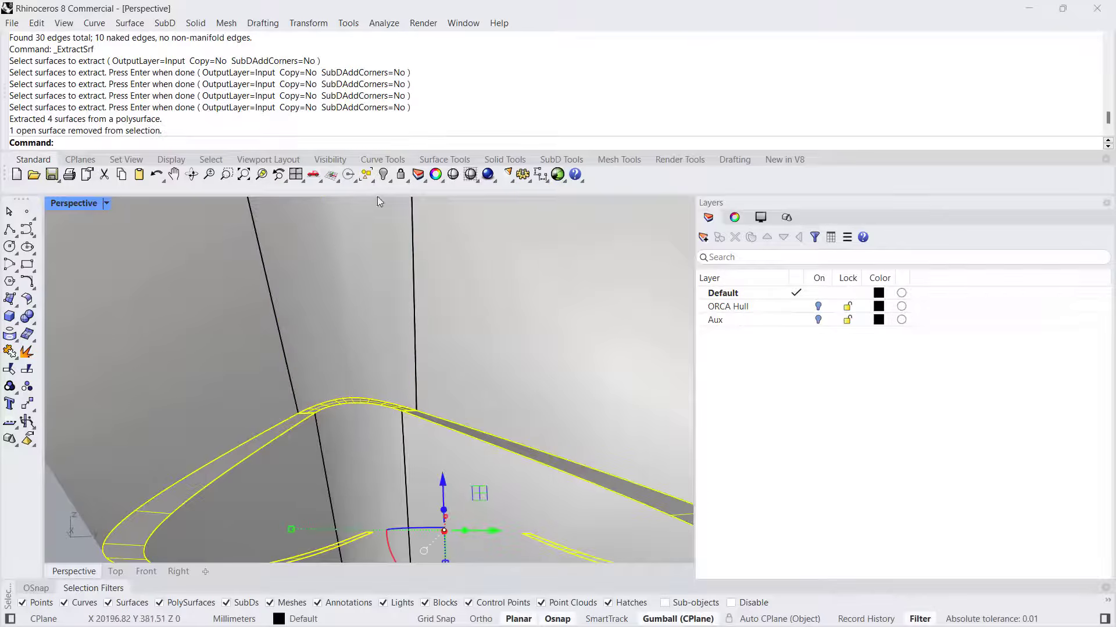
pyautogui.click(387, 180)
pyautogui.click(435, 201)
pyautogui.click(413, 376)
# Step: Match one end of the junction patch to the darker-side chine strip with Position continuity, preserving Position at the other end
pyautogui.moveTo(417, 380); pyautogui.dragTo(414, 401, button='right')
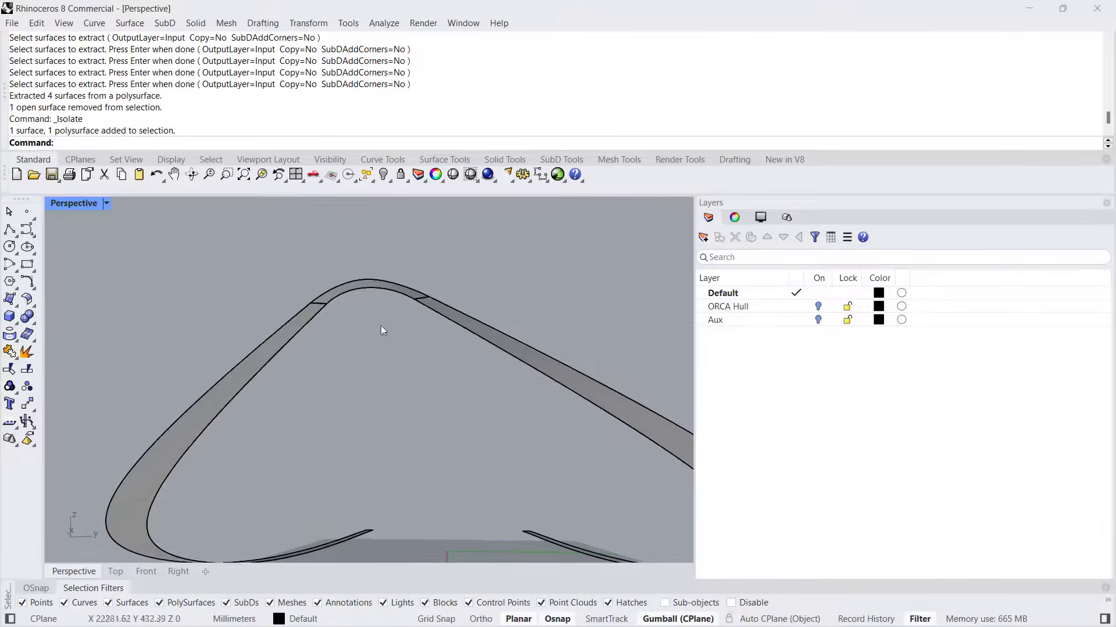
pyautogui.rightClick(425, 296)
pyautogui.click(420, 300)
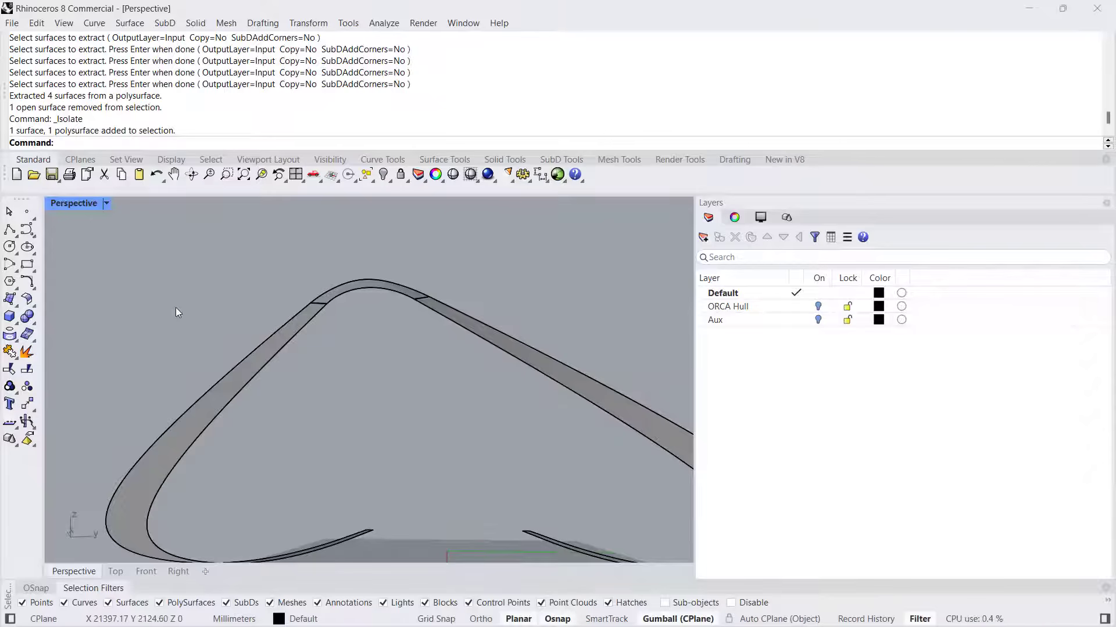
pyautogui.click(350, 298)
pyautogui.write('MatchSrf')
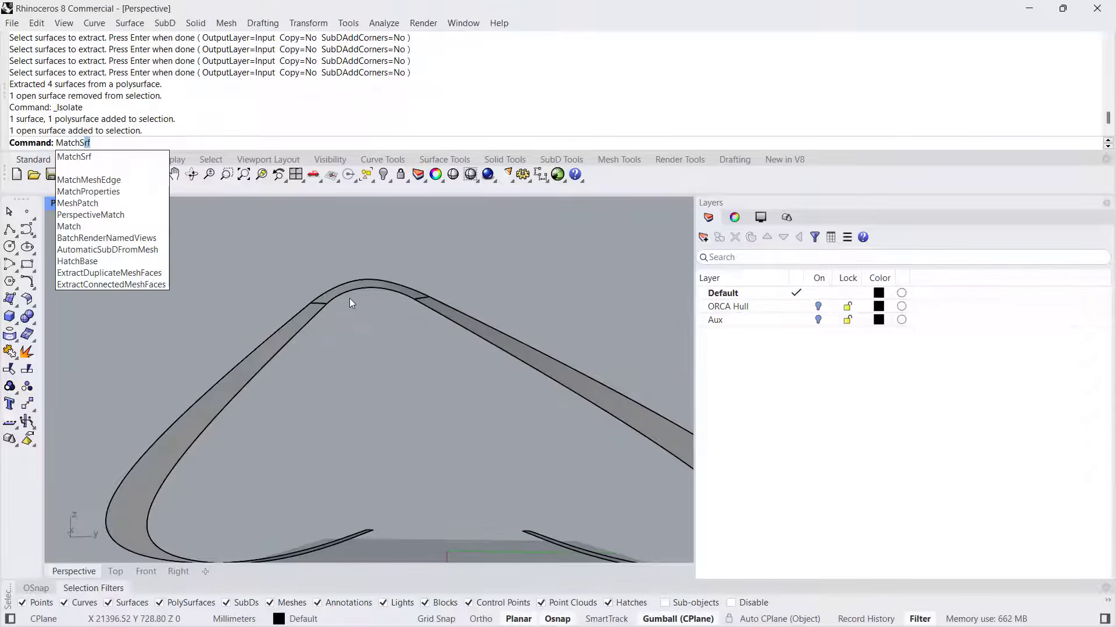
pyautogui.press('Return')
pyautogui.click(323, 305)
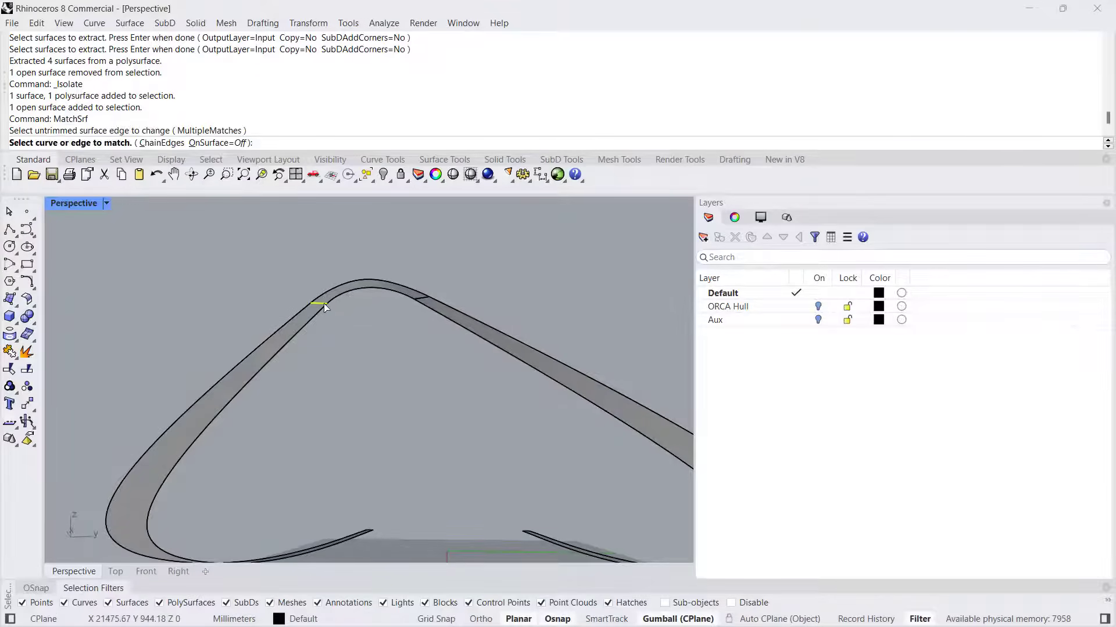
pyautogui.press('Return')
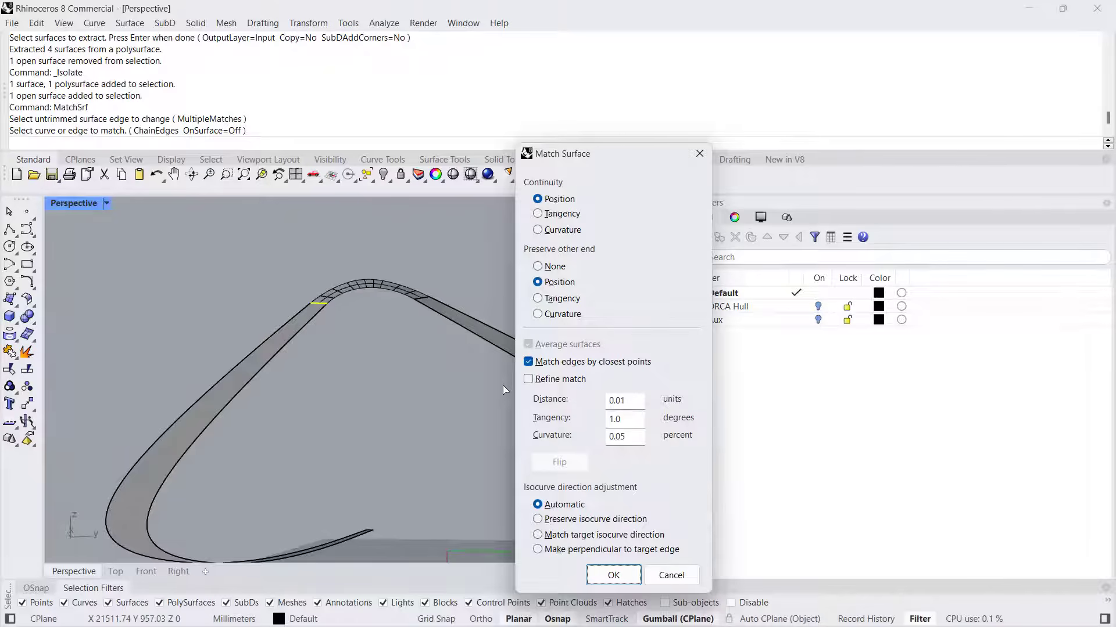
pyautogui.press('Return')
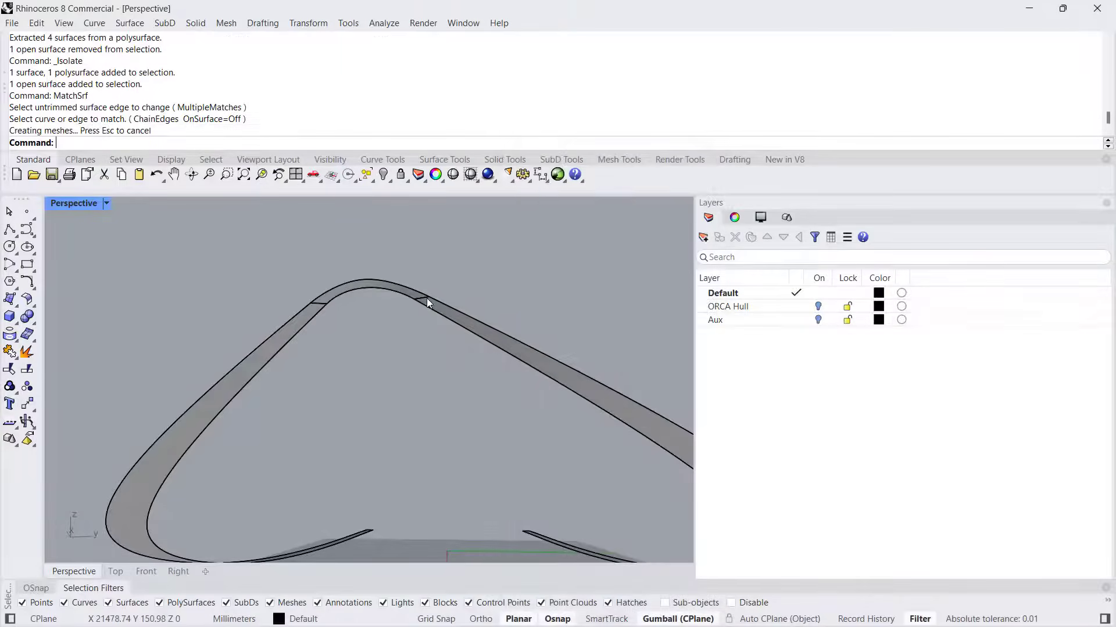
# Step: Match the patch's opposite end to the other chine strip, using Position continuity and preserving Position at the already matched end
pyautogui.press('Return')
pyautogui.click(427, 299)
pyautogui.click(426, 300)
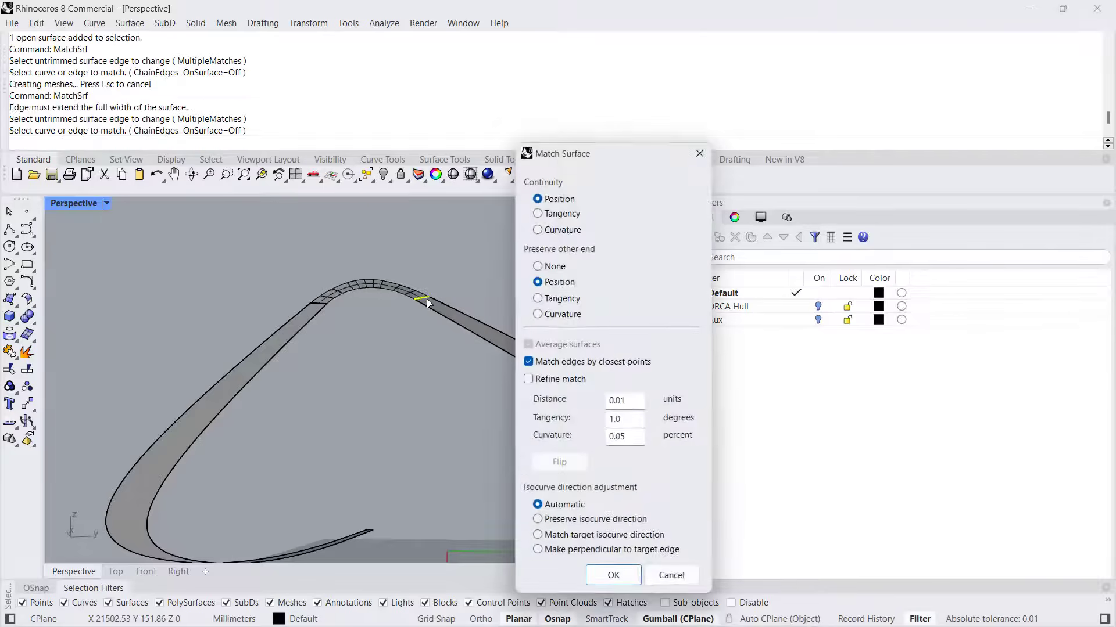
pyautogui.press('Return')
# Step: Join the matched junction patch and the two chine strips into one polysurface
pyautogui.scroll(-4, 416, 294)
pyautogui.moveTo(436, 351); pyautogui.dragTo(364, 229)
pyautogui.click(9, 352)
pyautogui.click(382, 267)
# Step: Check the joined chine strip for naked edges, especially where the junction patch meets the two strips
pyautogui.scroll(4, 436, 300)
pyautogui.click(12, 426)
pyautogui.click(61, 462)
pyautogui.click(177, 337)
pyautogui.press('Return')
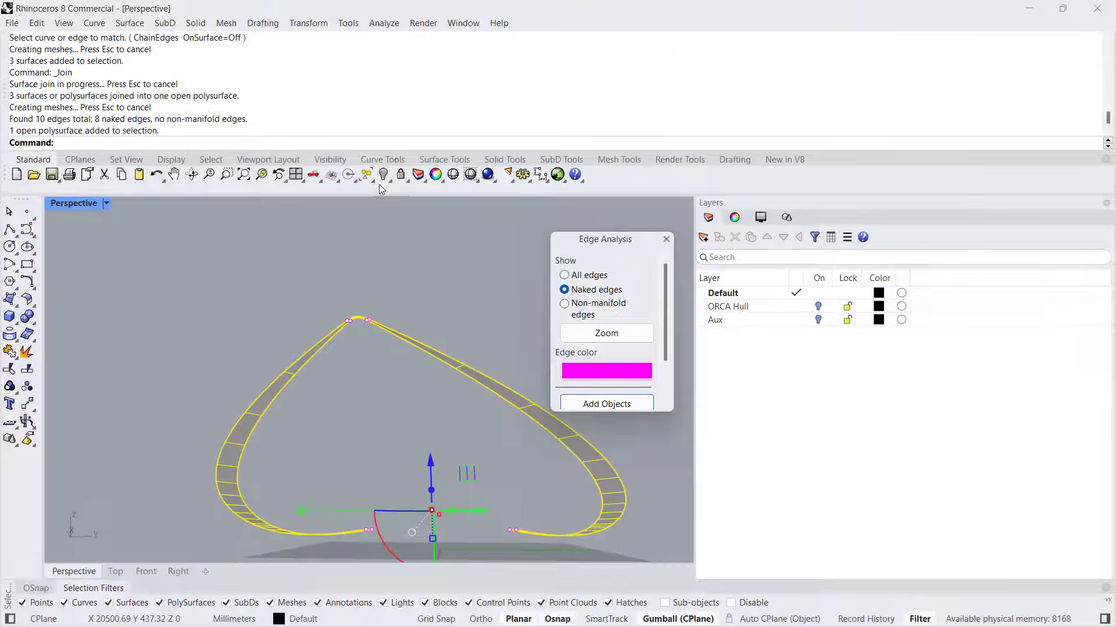
pyautogui.click(387, 213)
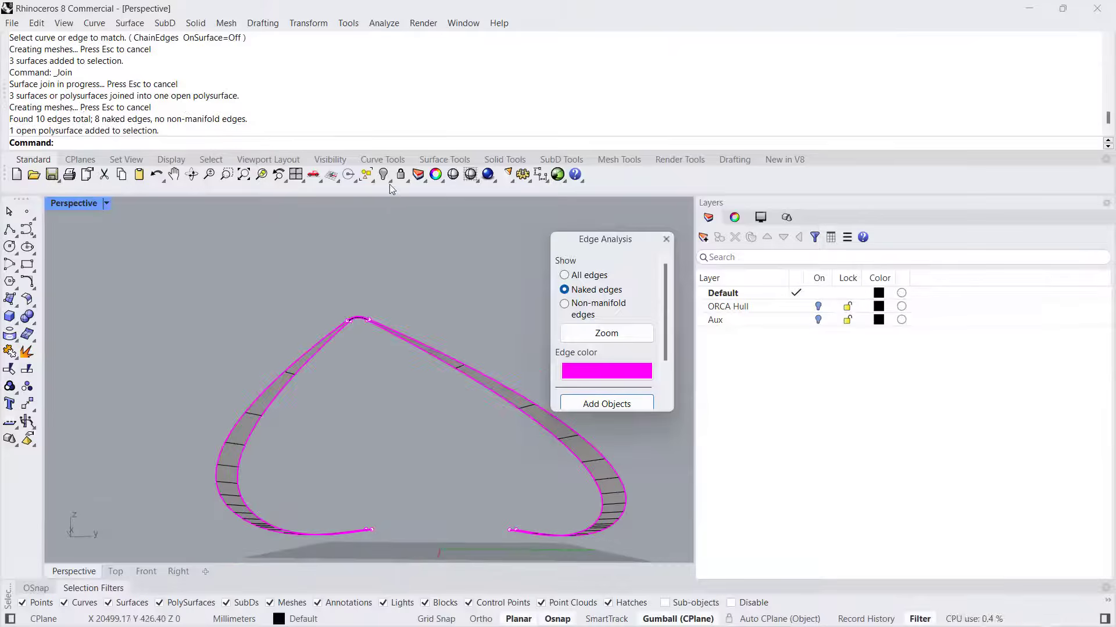
# Step: Show the hidden hull parts and join them all with the chine strip
pyautogui.click(389, 182)
pyautogui.click(399, 207)
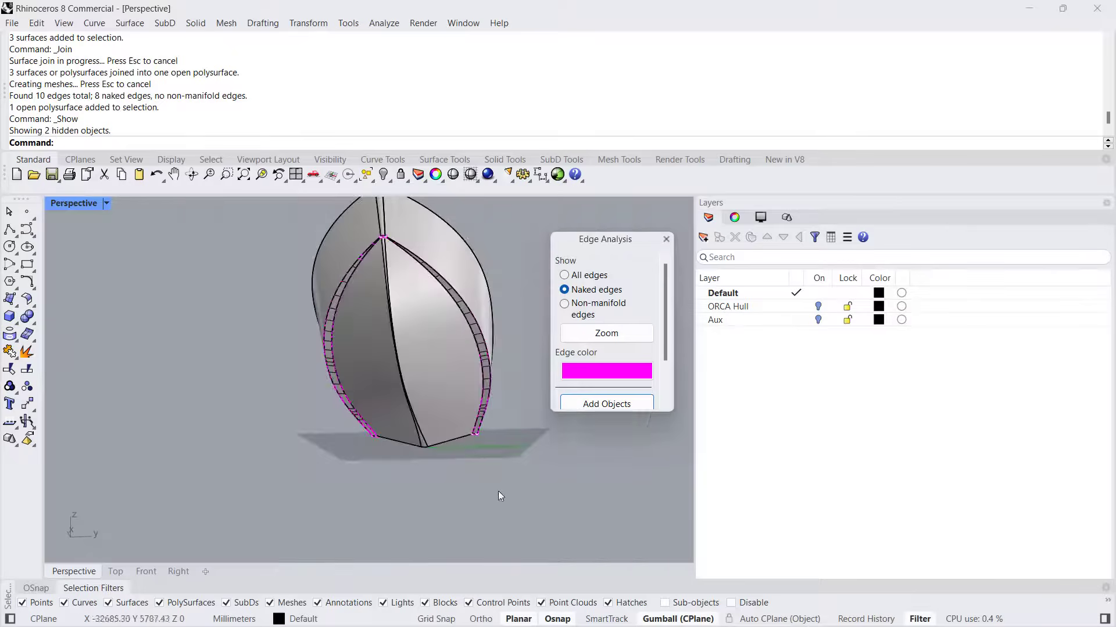
pyautogui.moveTo(504, 491); pyautogui.dragTo(229, 176)
pyautogui.click(9, 351)
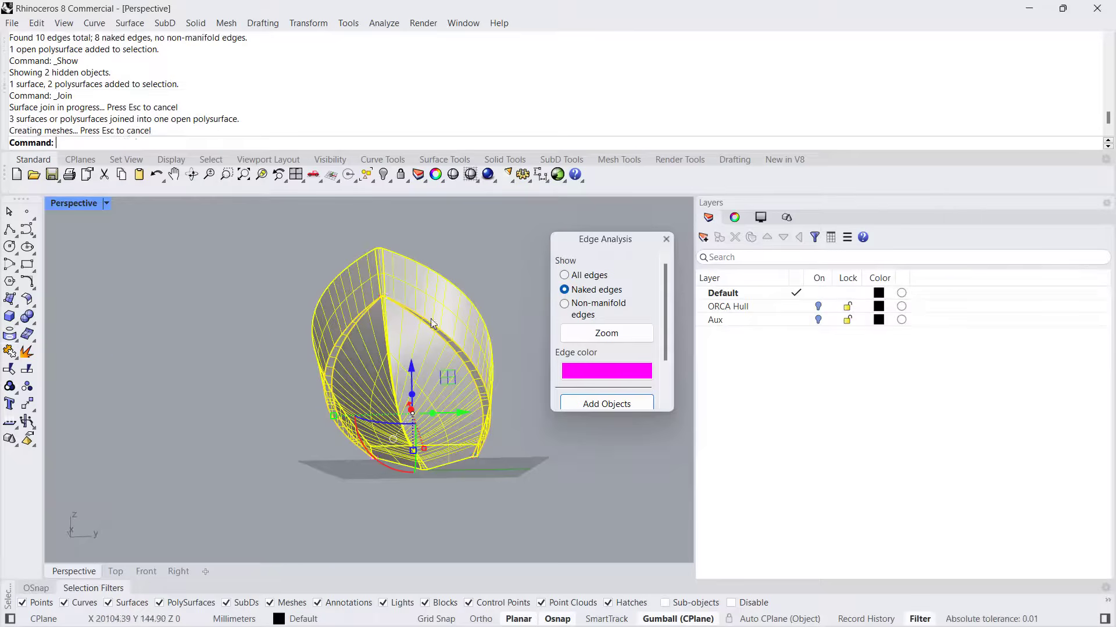
# Step: Add the joined hull to the edge analysis and examine the stem junction and the outer hull boundary for naked edges
pyautogui.click(589, 404)
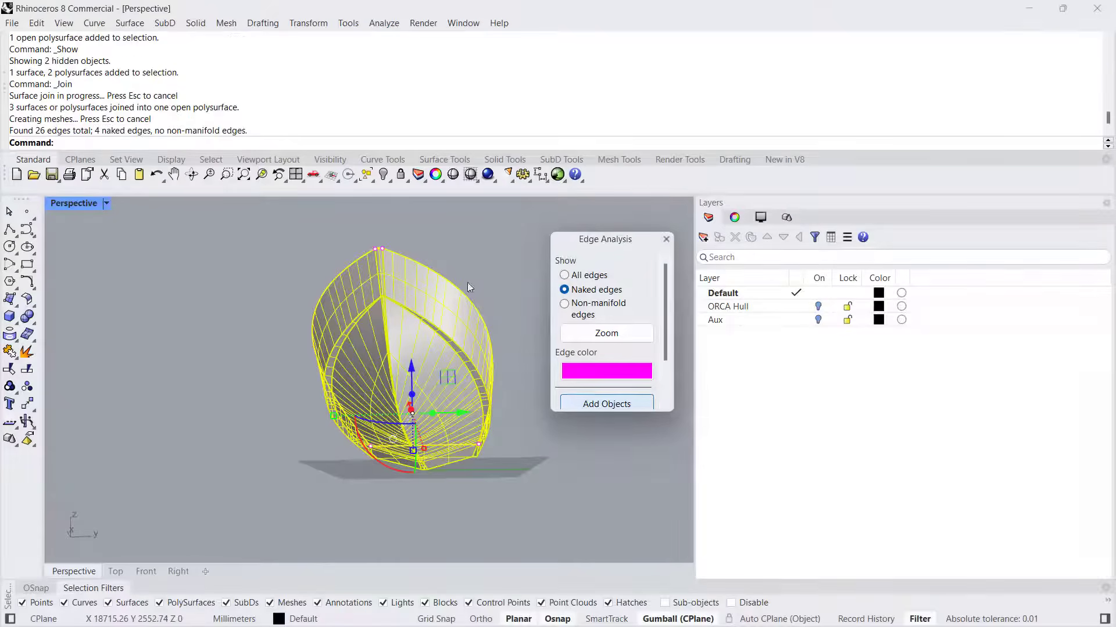
pyautogui.scroll(6, 383, 286)
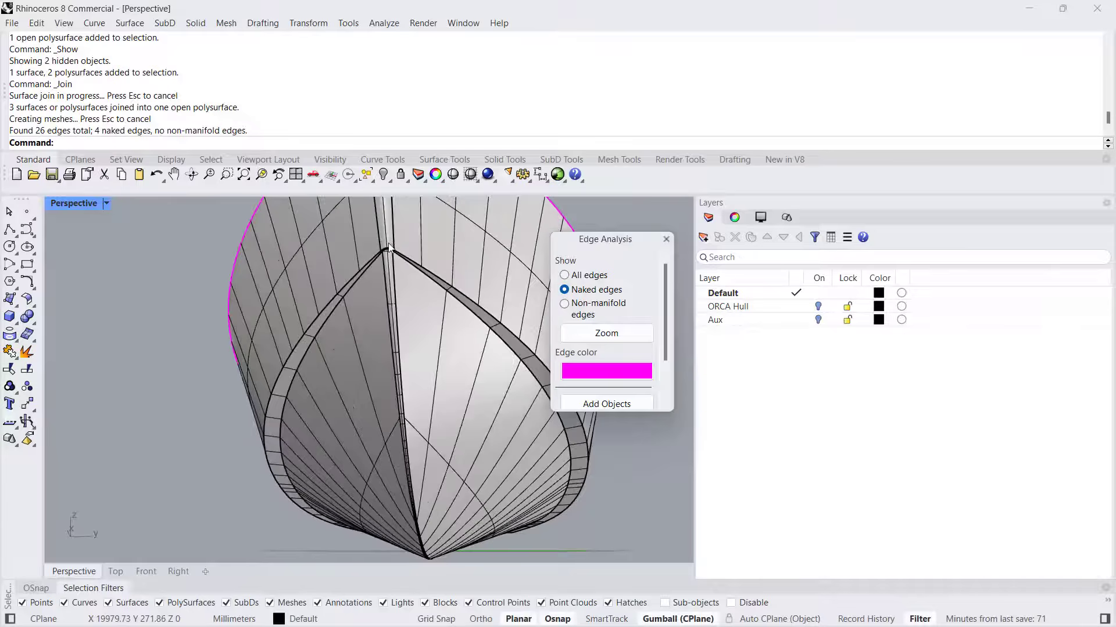
pyautogui.scroll(5, 386, 255)
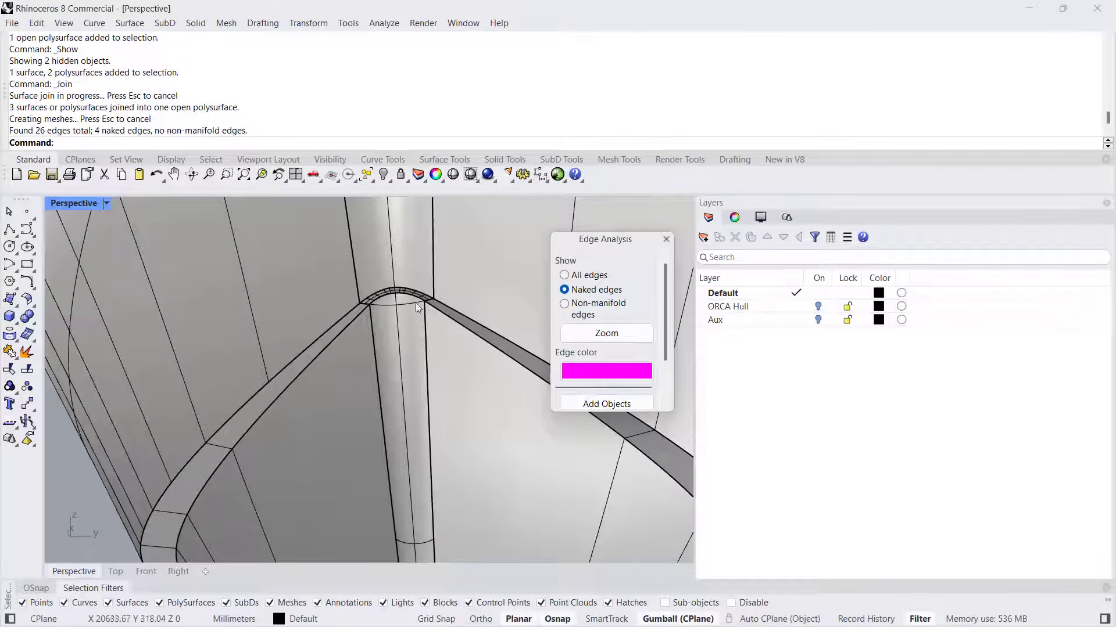
pyautogui.scroll(-10, 378, 300)
pyautogui.moveTo(410, 326); pyautogui.dragTo(337, 316, button='right')
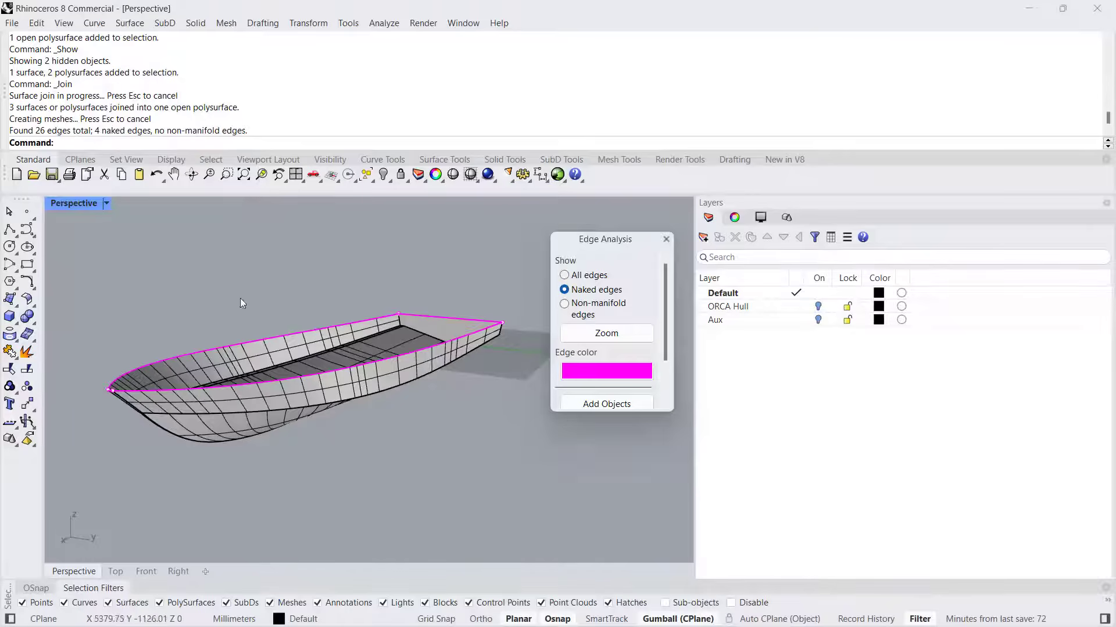
# Step: Close the edge analysis and inspect the finished hull from the bow, the underside and above the deck
pyautogui.click(666, 239)
pyautogui.moveTo(550, 282); pyautogui.dragTo(551, 303, button='right')
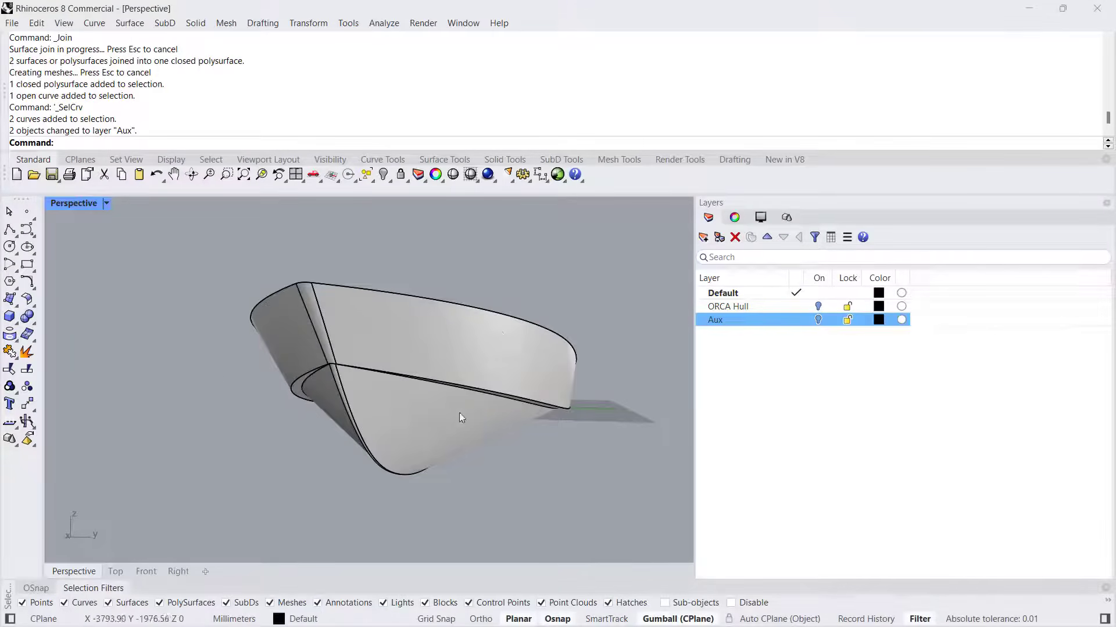
pyautogui.moveTo(459, 413); pyautogui.dragTo(489, 340, button='right')
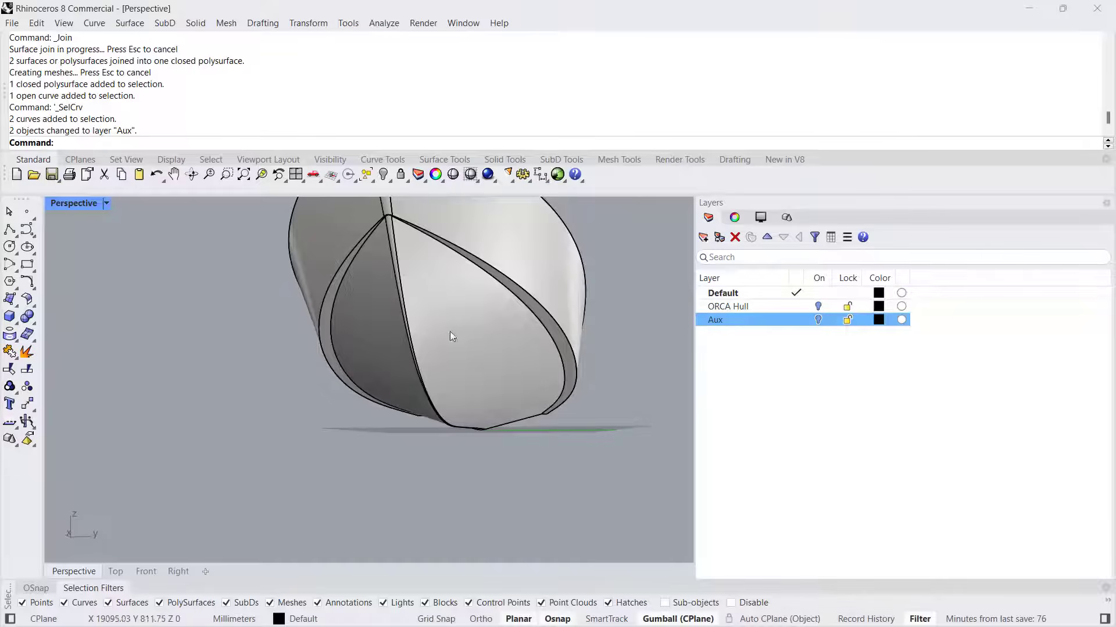
pyautogui.moveTo(508, 352); pyautogui.dragTo(435, 395, button='right')
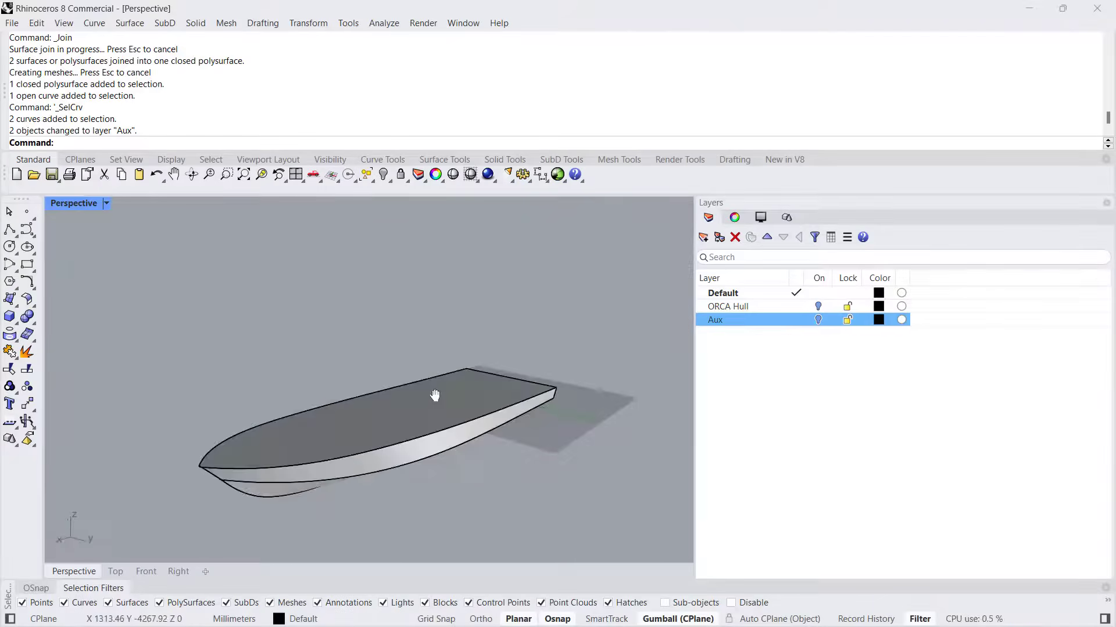